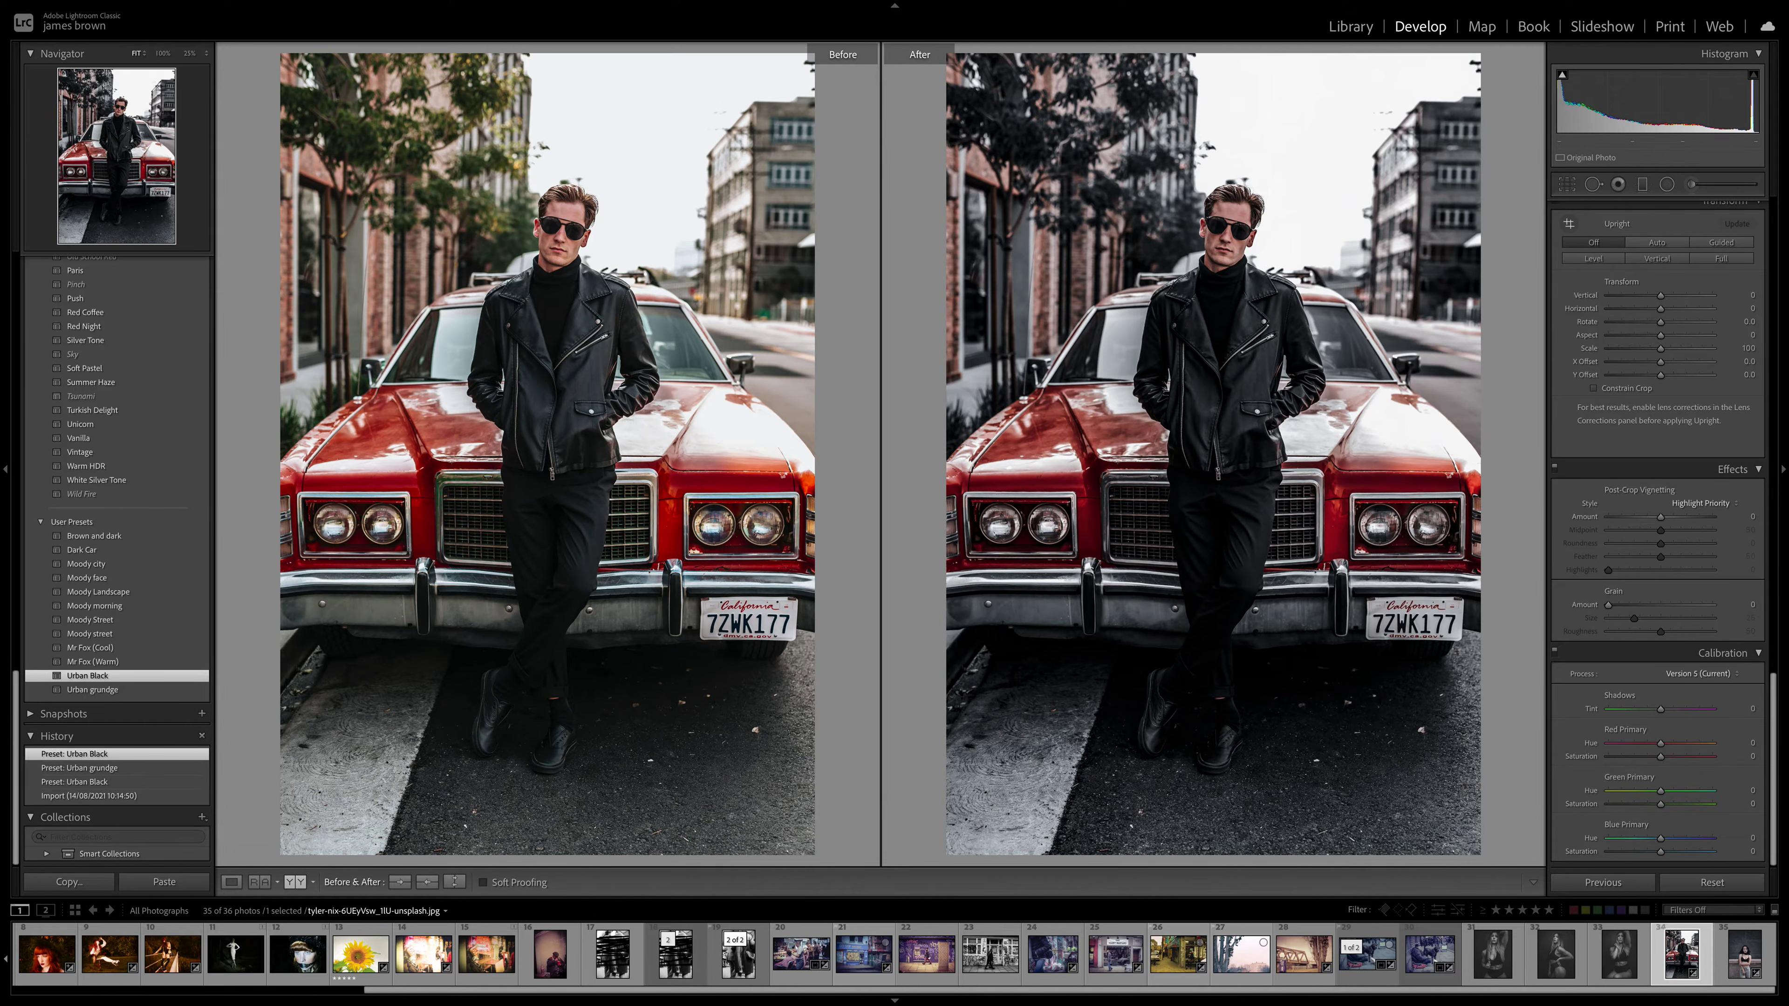
# Leave the before/after comparison and reset all develop settings on the red car portrait.
pyautogui.press('y')
pyautogui.click(1711, 882)
pyautogui.scroll(3, 1700, 537)
pyautogui.scroll(10, 1700, 537)
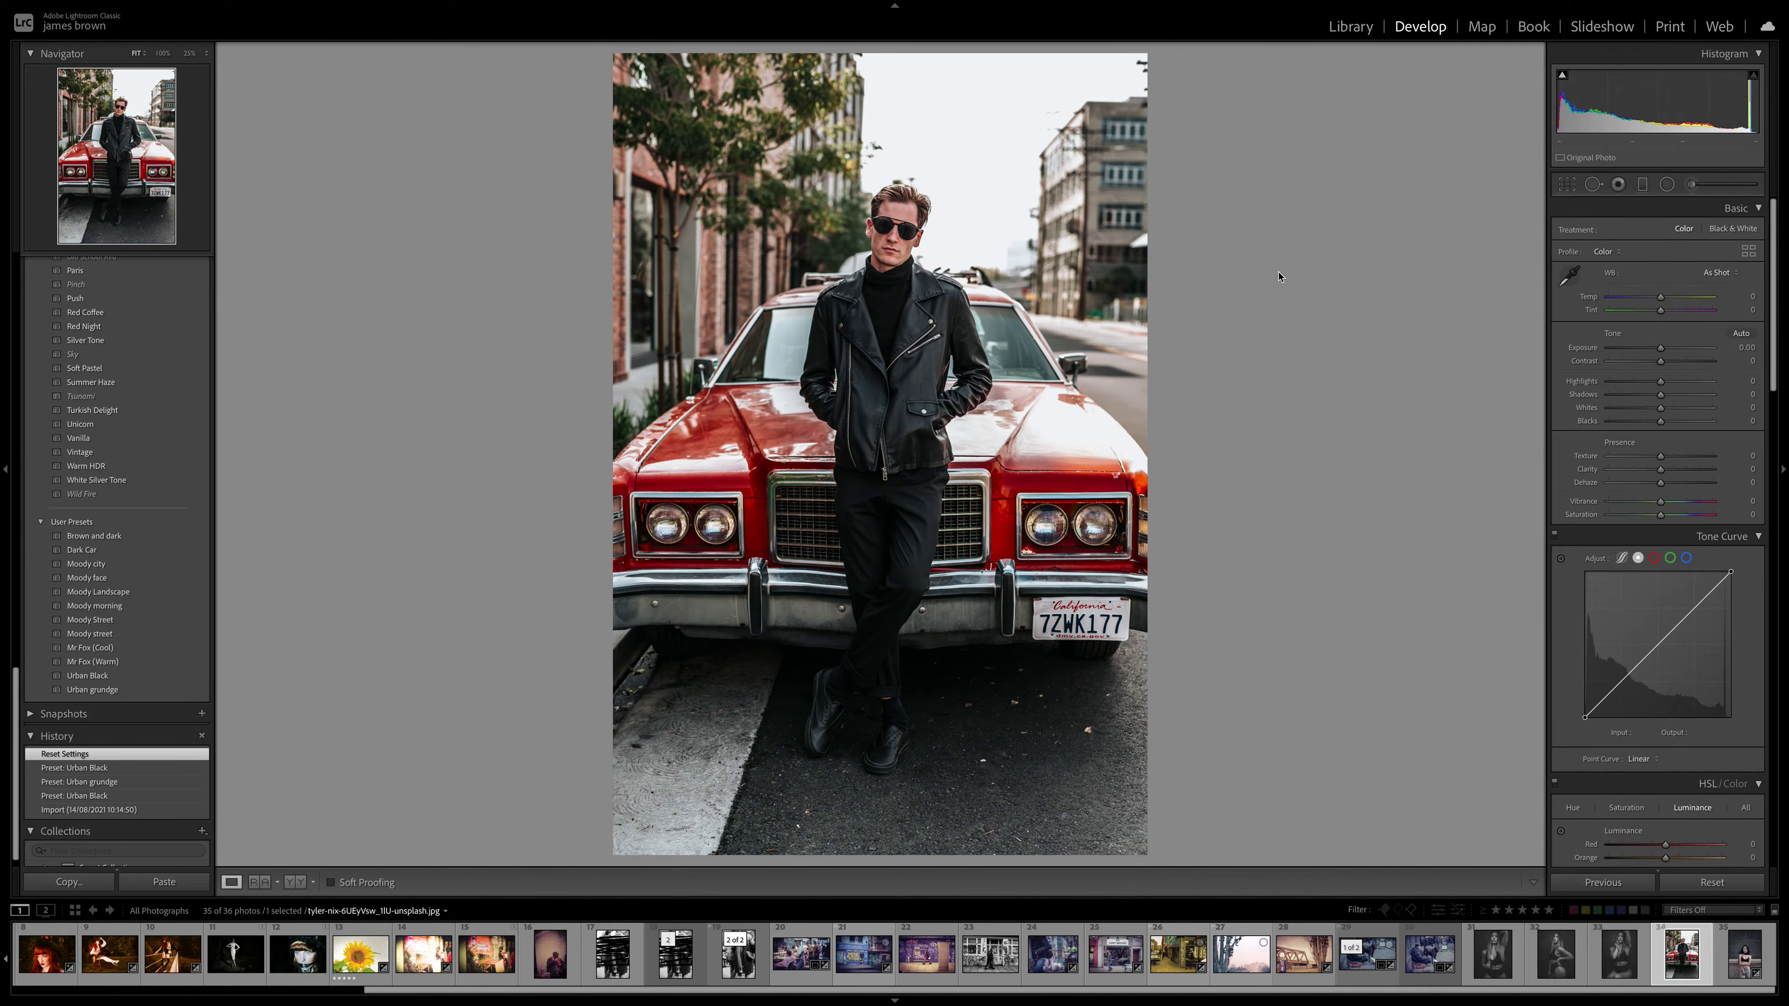
# Set the photo's Temp to +10, Exposure to +0.05 and Contrast to +50.
pyautogui.moveTo(1663, 300); pyautogui.dragTo(1667, 301)
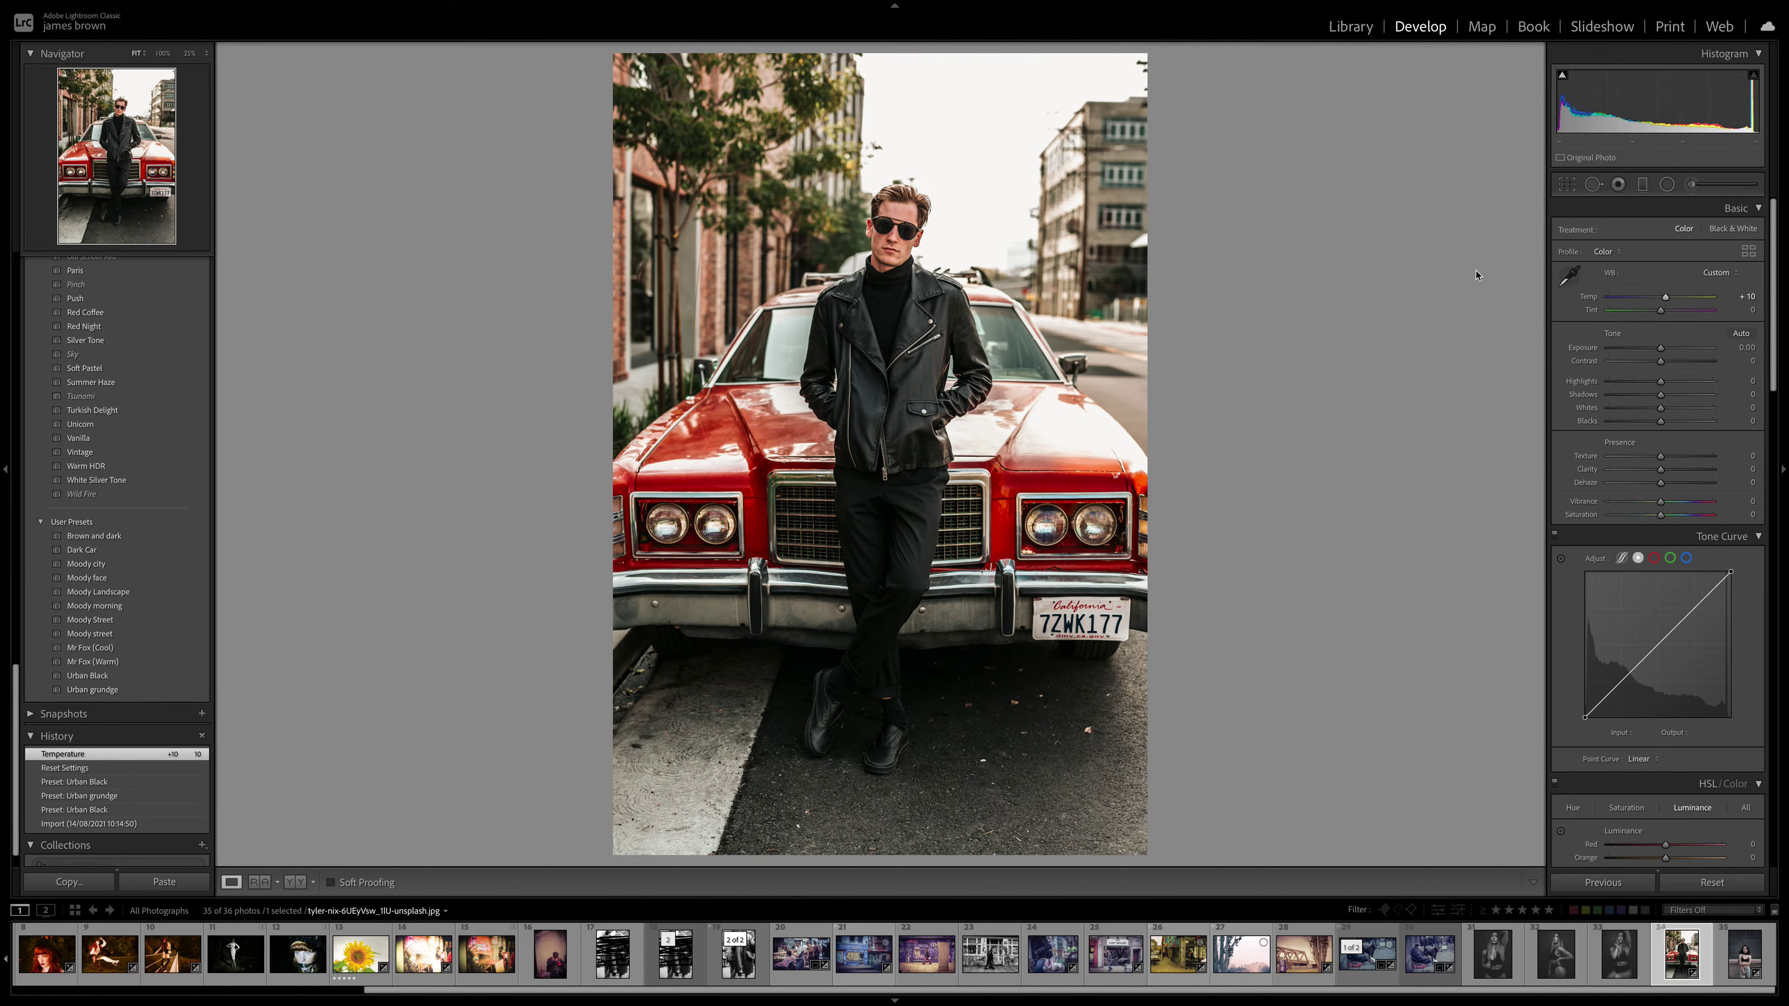
pyautogui.moveTo(1662, 353); pyautogui.dragTo(1662, 353)
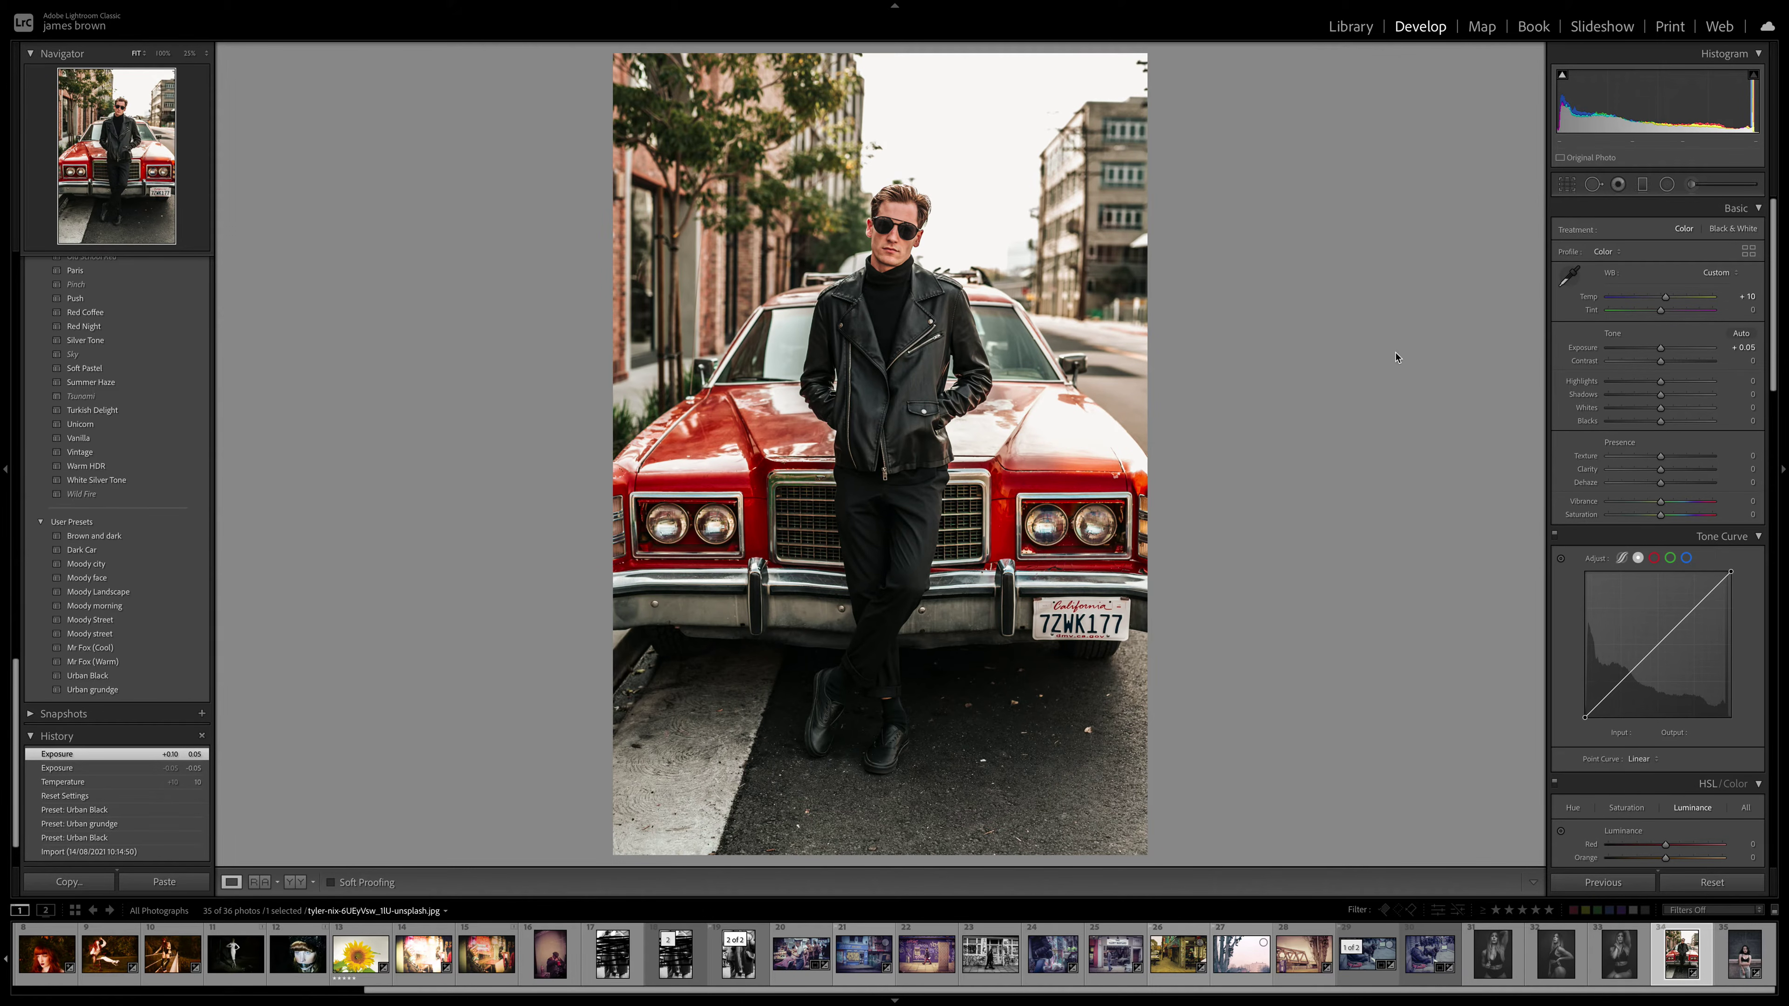
pyautogui.click(1661, 362)
pyautogui.moveTo(1660, 364); pyautogui.dragTo(1687, 364)
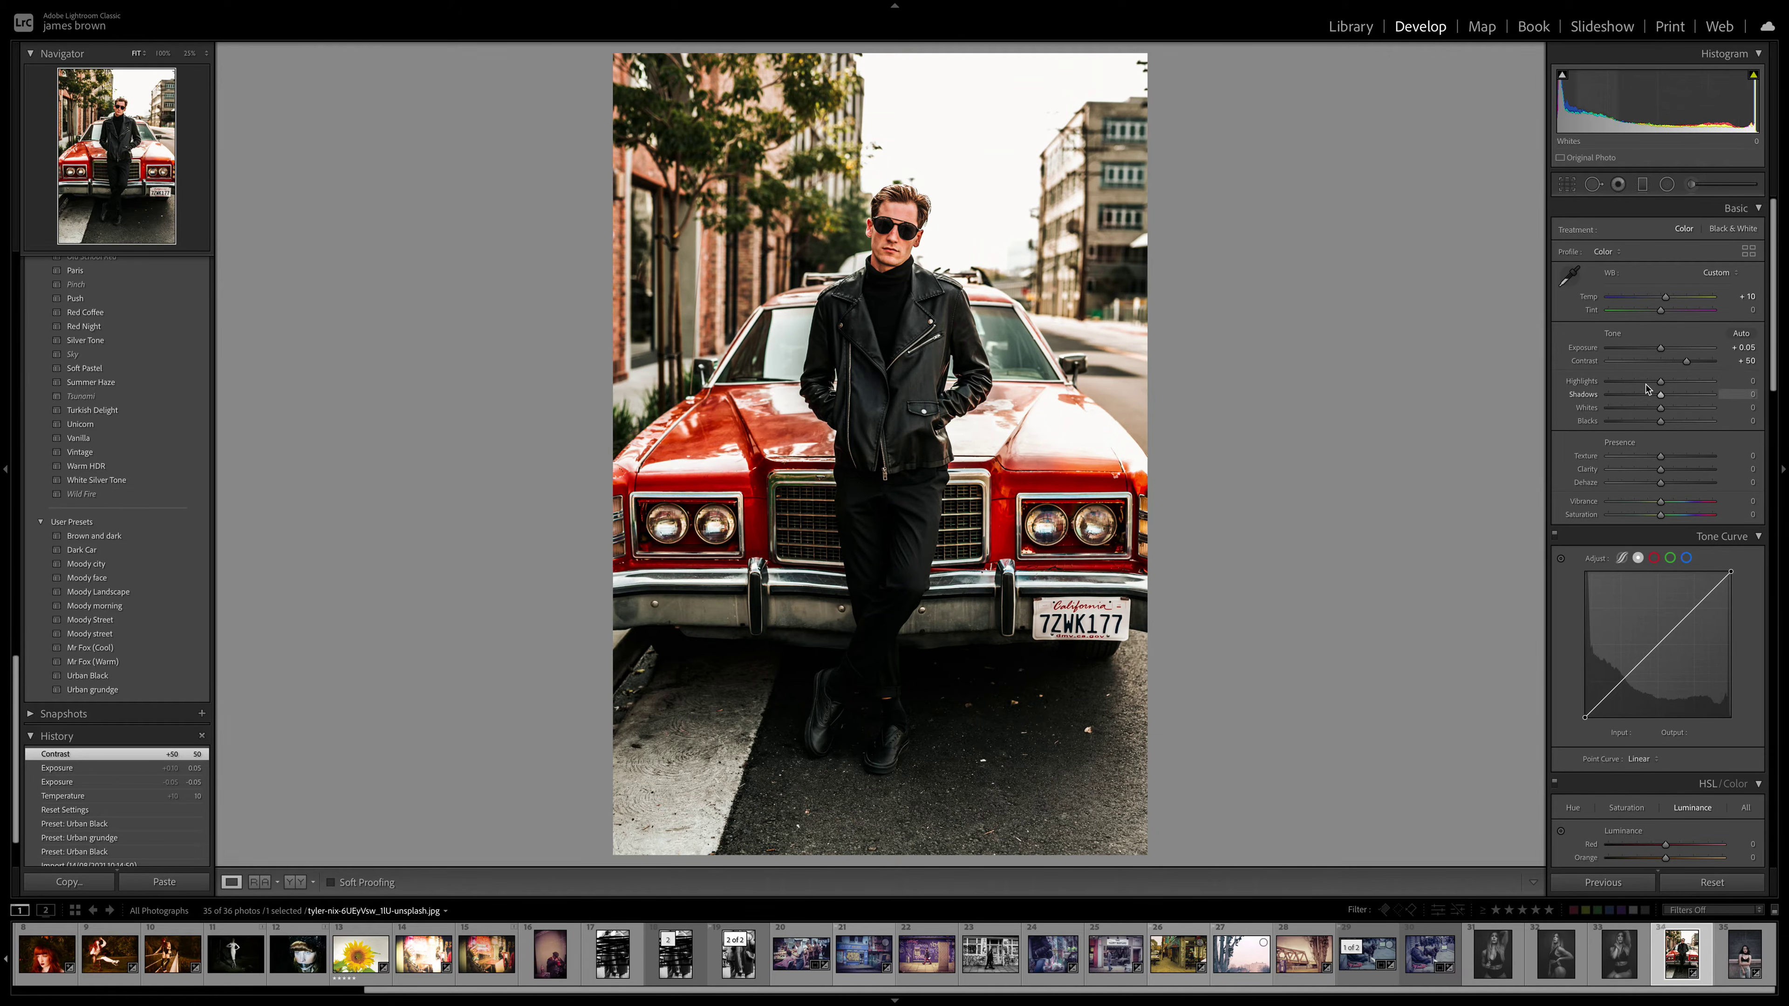
# Set Highlights to +21, Shadows to +20, Whites to -100 and Blacks to +31.
pyautogui.moveTo(1658, 381); pyautogui.dragTo(1673, 397)
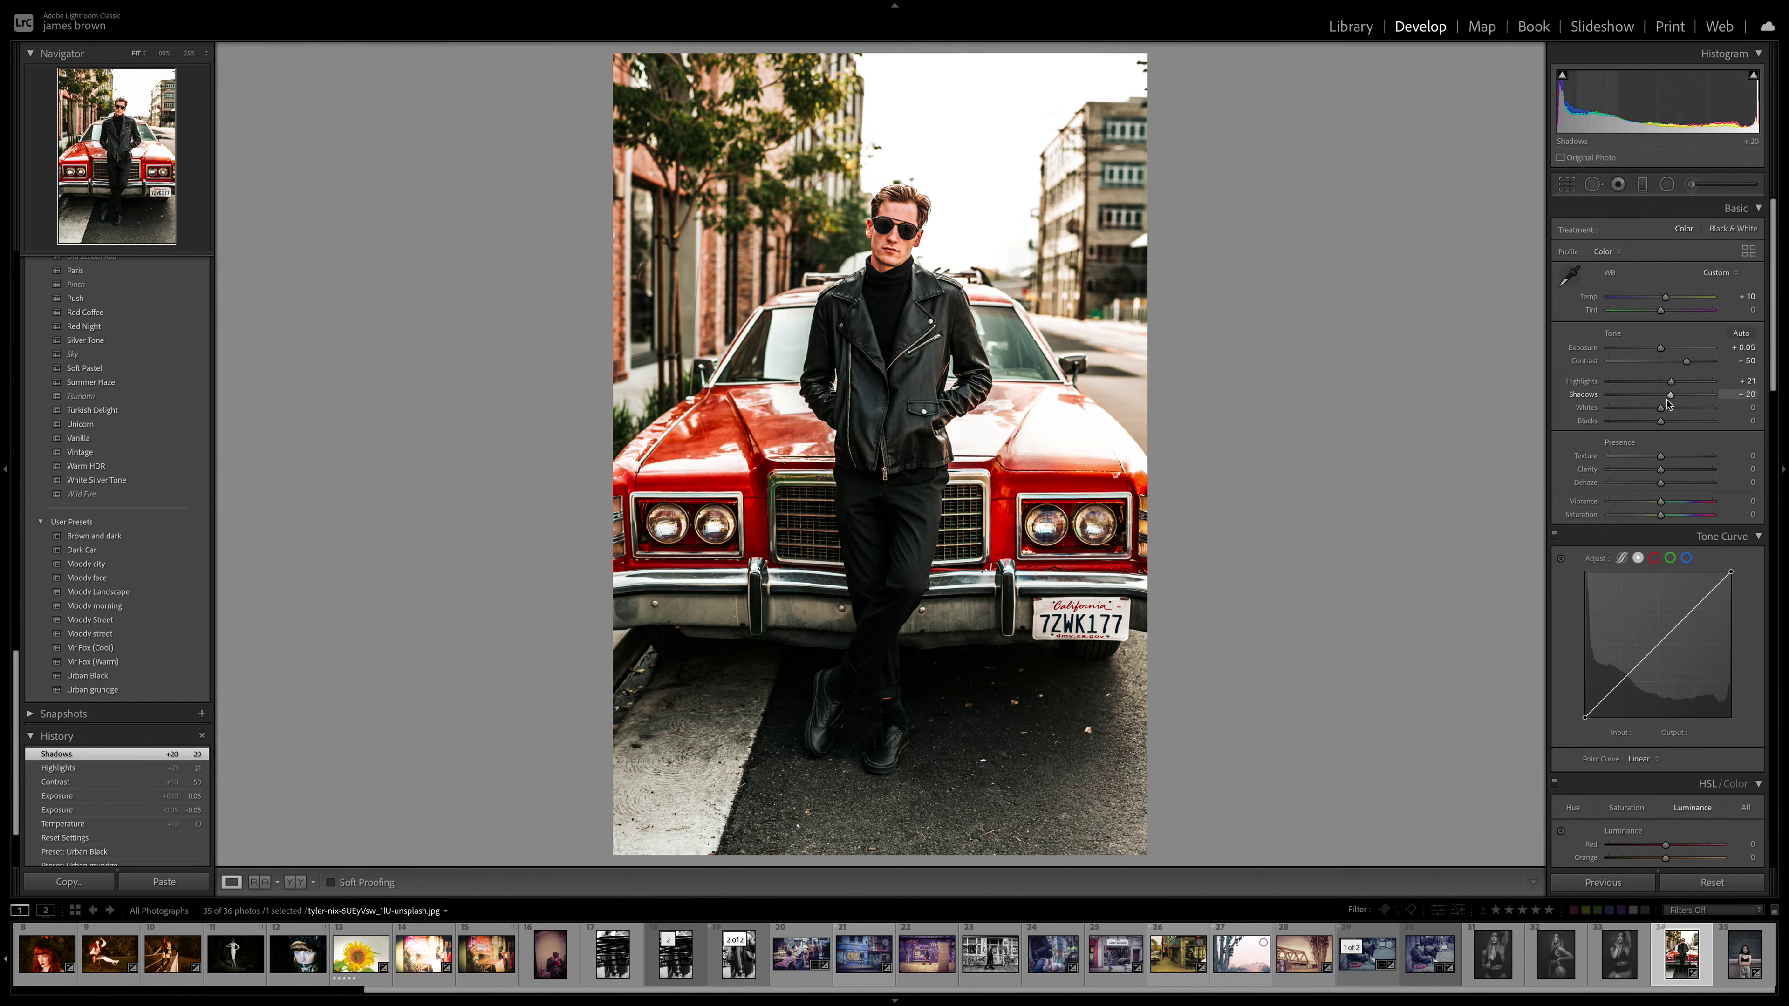
pyautogui.moveTo(1661, 409)
pyautogui.mouseDown()
pyautogui.moveTo(1594, 415)
pyautogui.moveTo(1679, 422)
pyautogui.mouseUp()
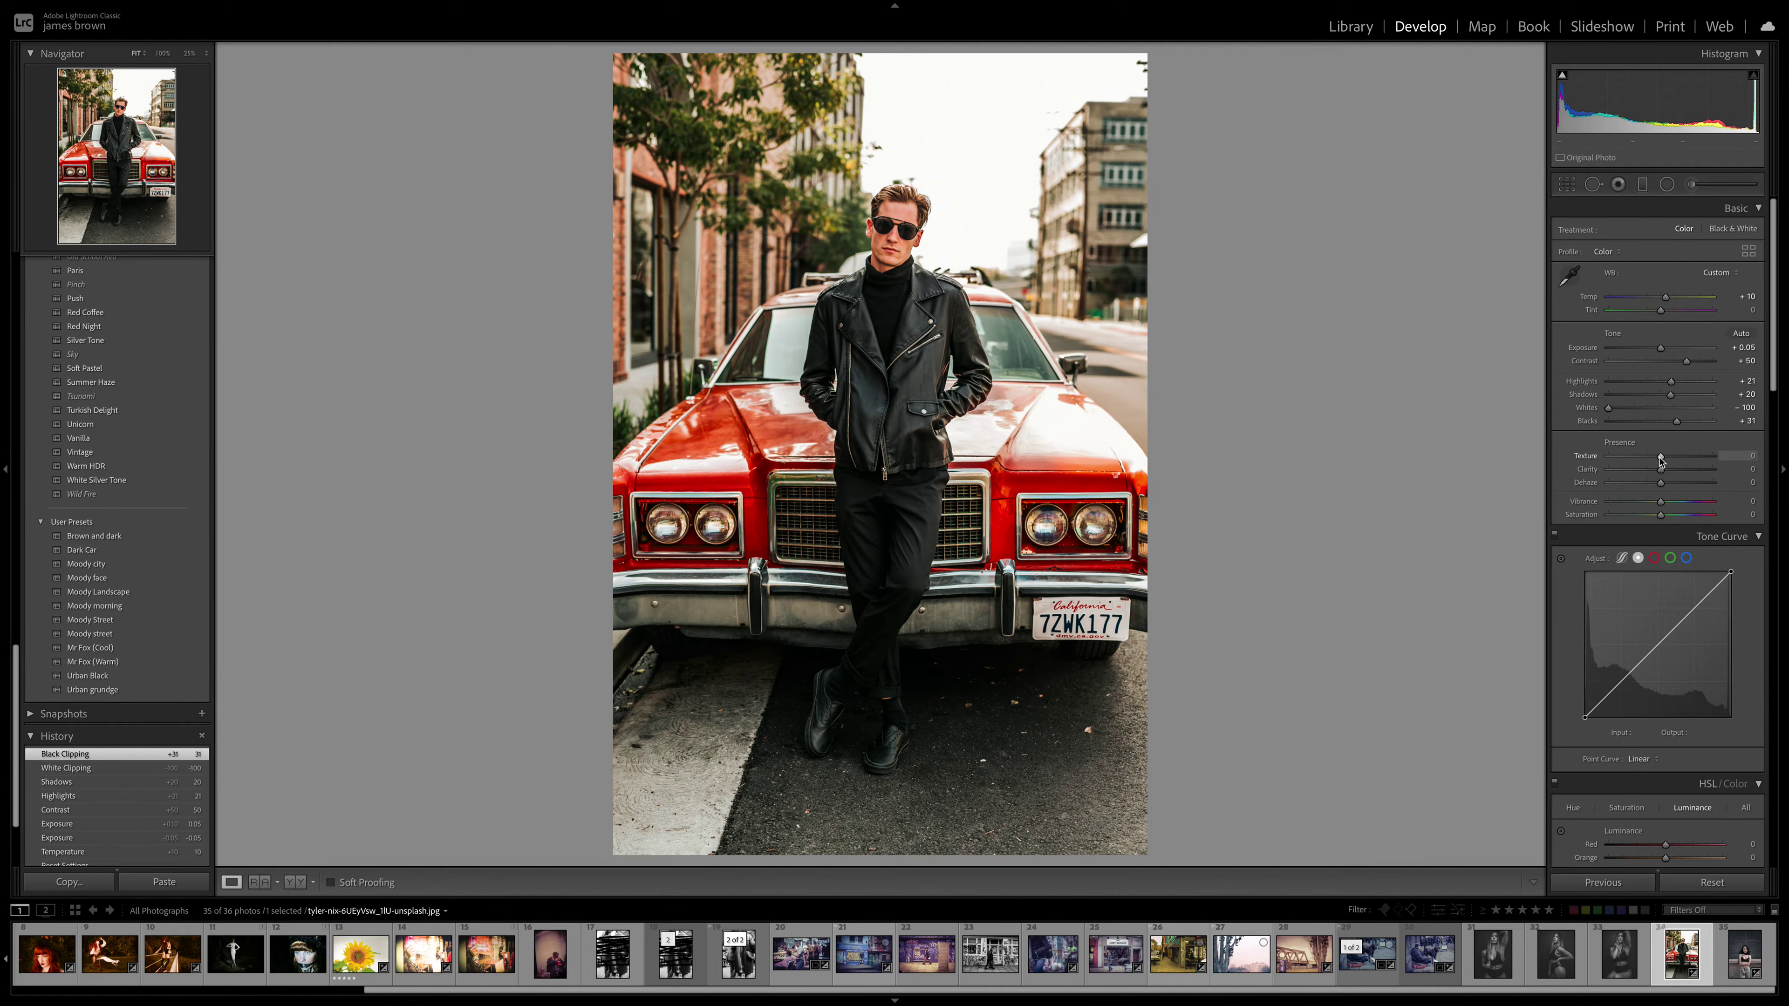
# Set Clarity to +20, Dehaze to +31, Vibrance to -20 and Saturation to -31.
pyautogui.moveTo(1663, 476); pyautogui.dragTo(1674, 474)
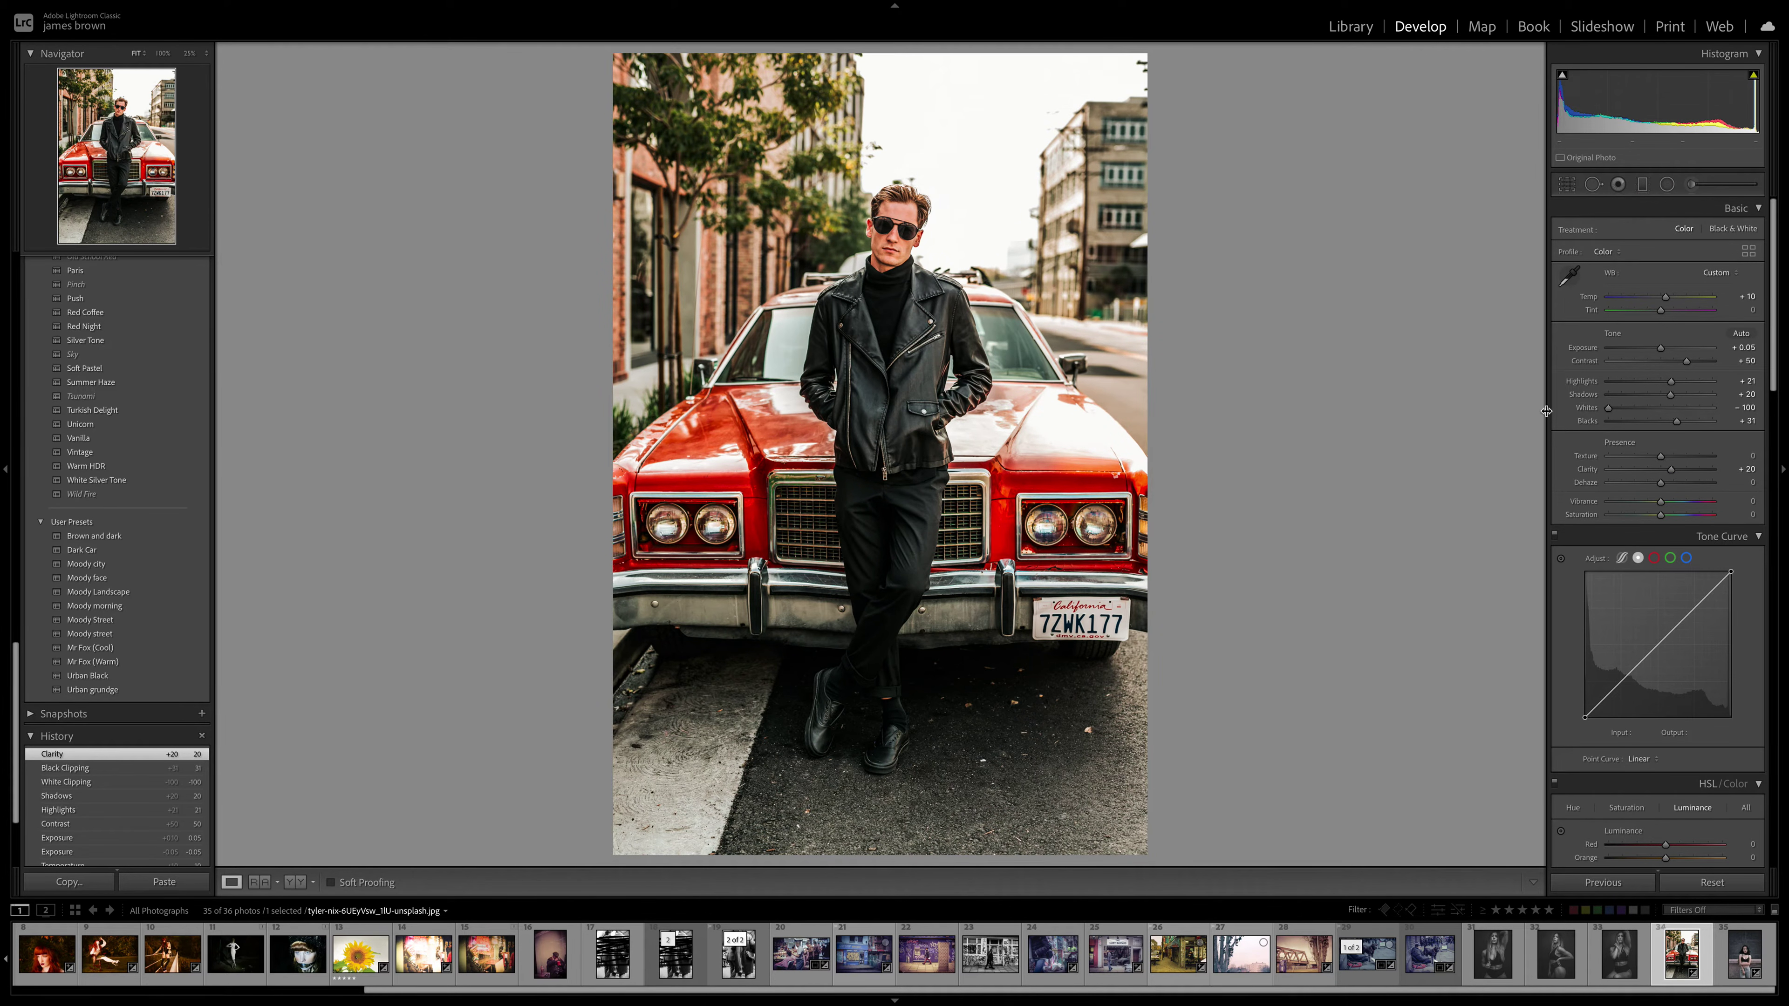
pyautogui.moveTo(1648, 482); pyautogui.dragTo(1678, 485)
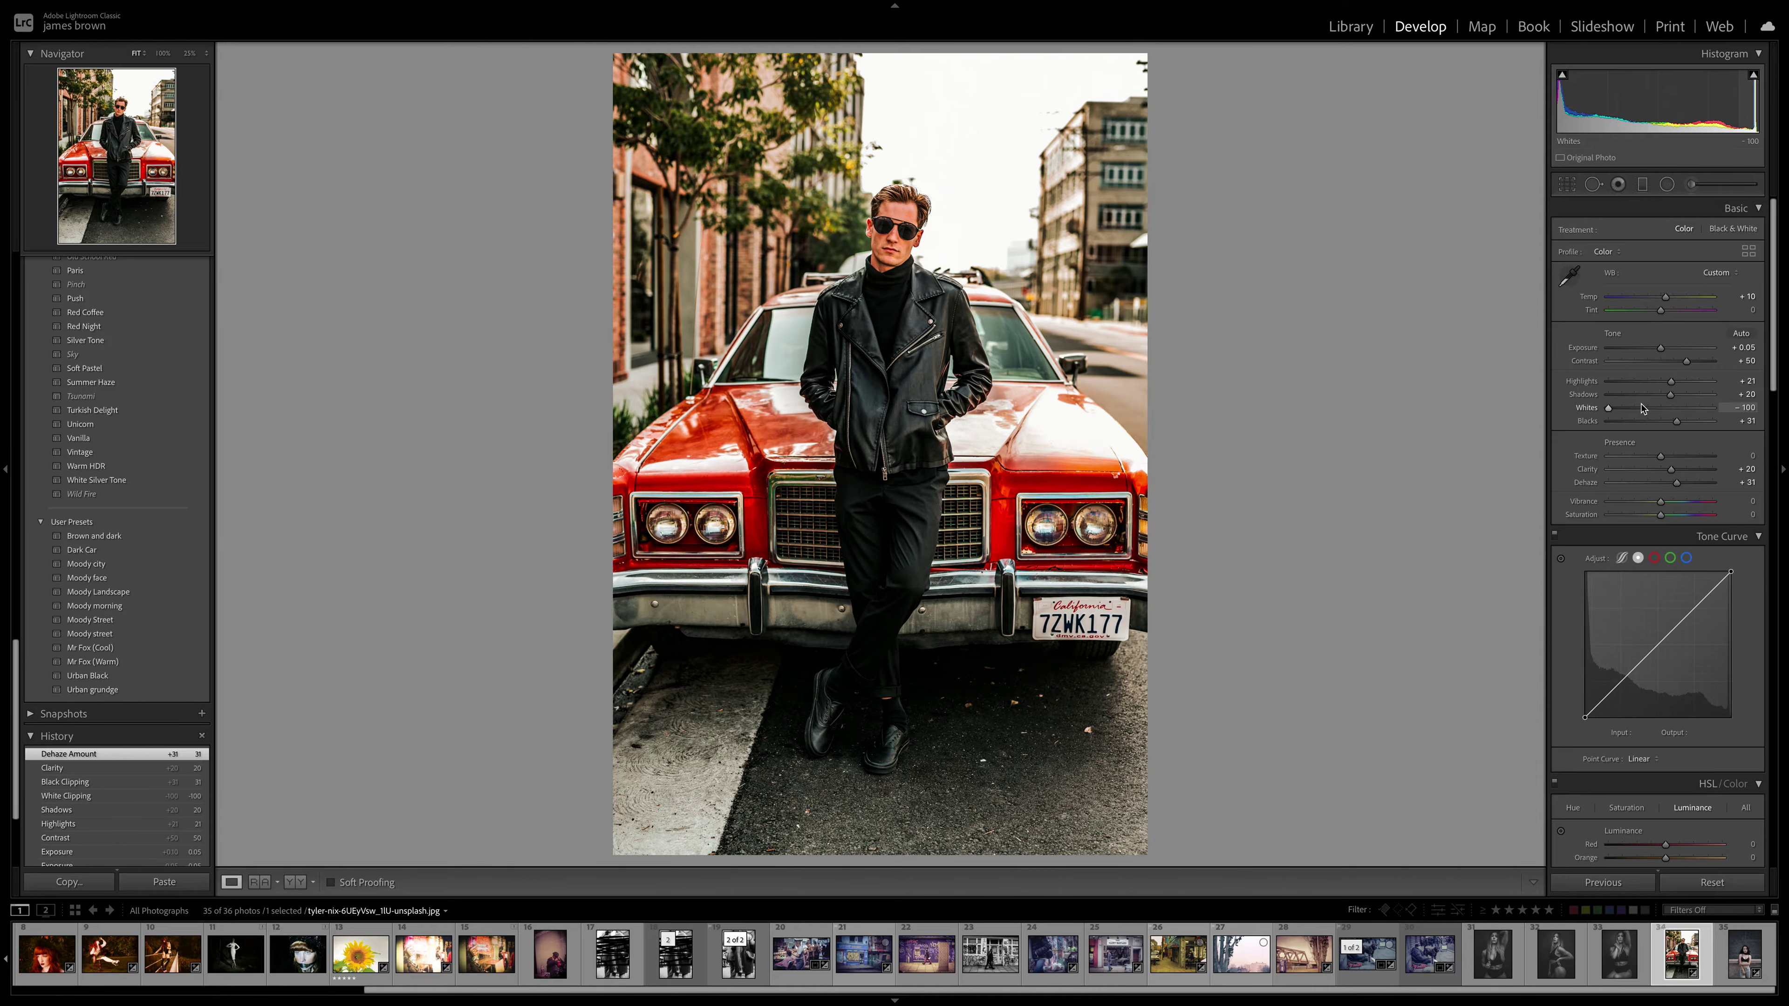
pyautogui.scroll(-4, 1641, 409)
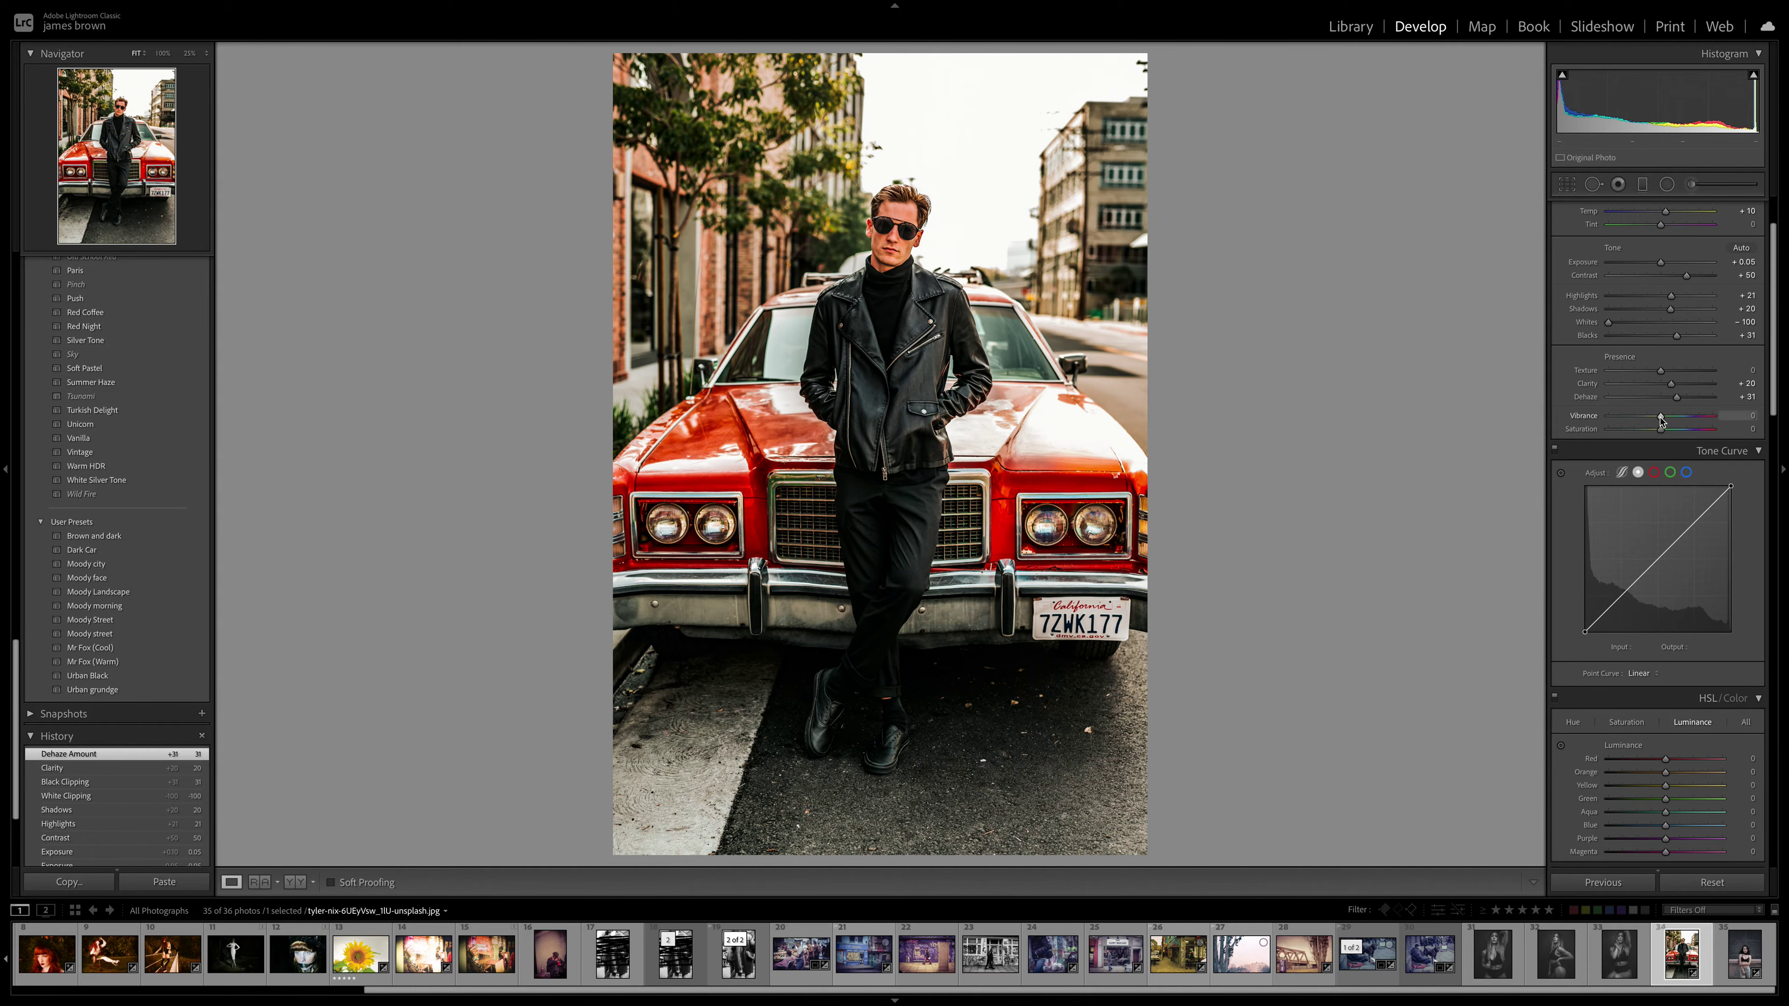
pyautogui.moveTo(1660, 421); pyautogui.dragTo(1645, 436)
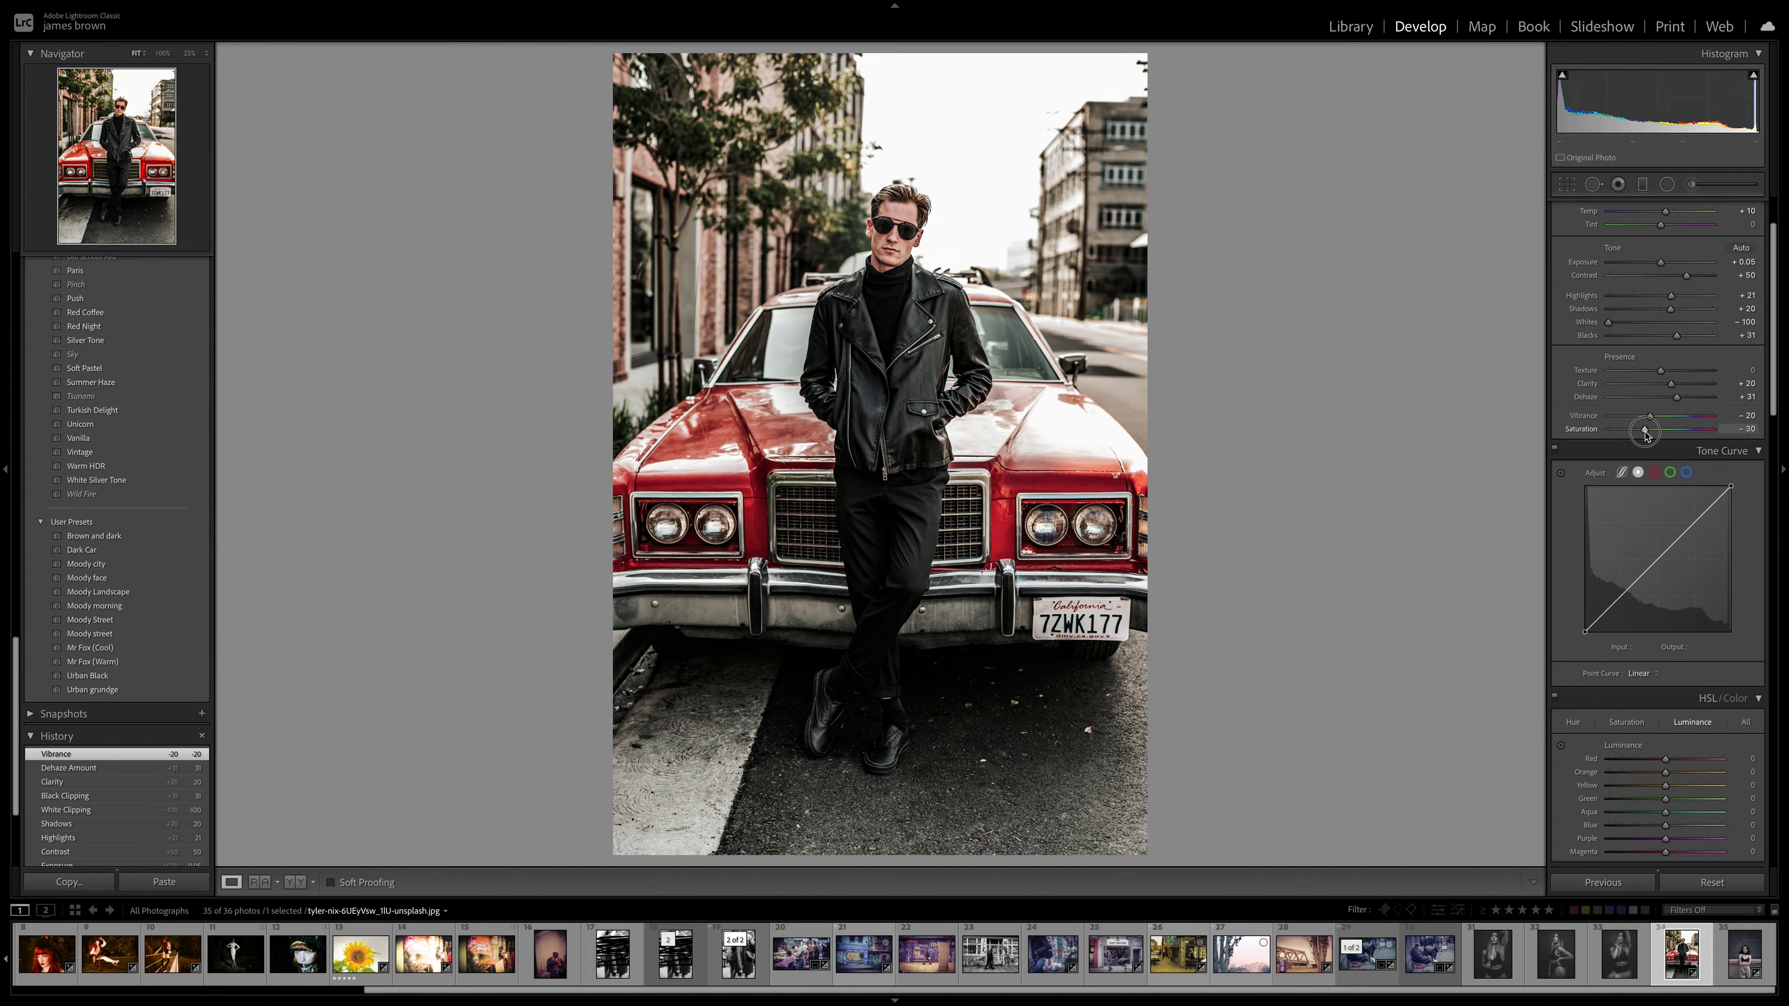
pyautogui.moveTo(1645, 434); pyautogui.dragTo(1646, 435)
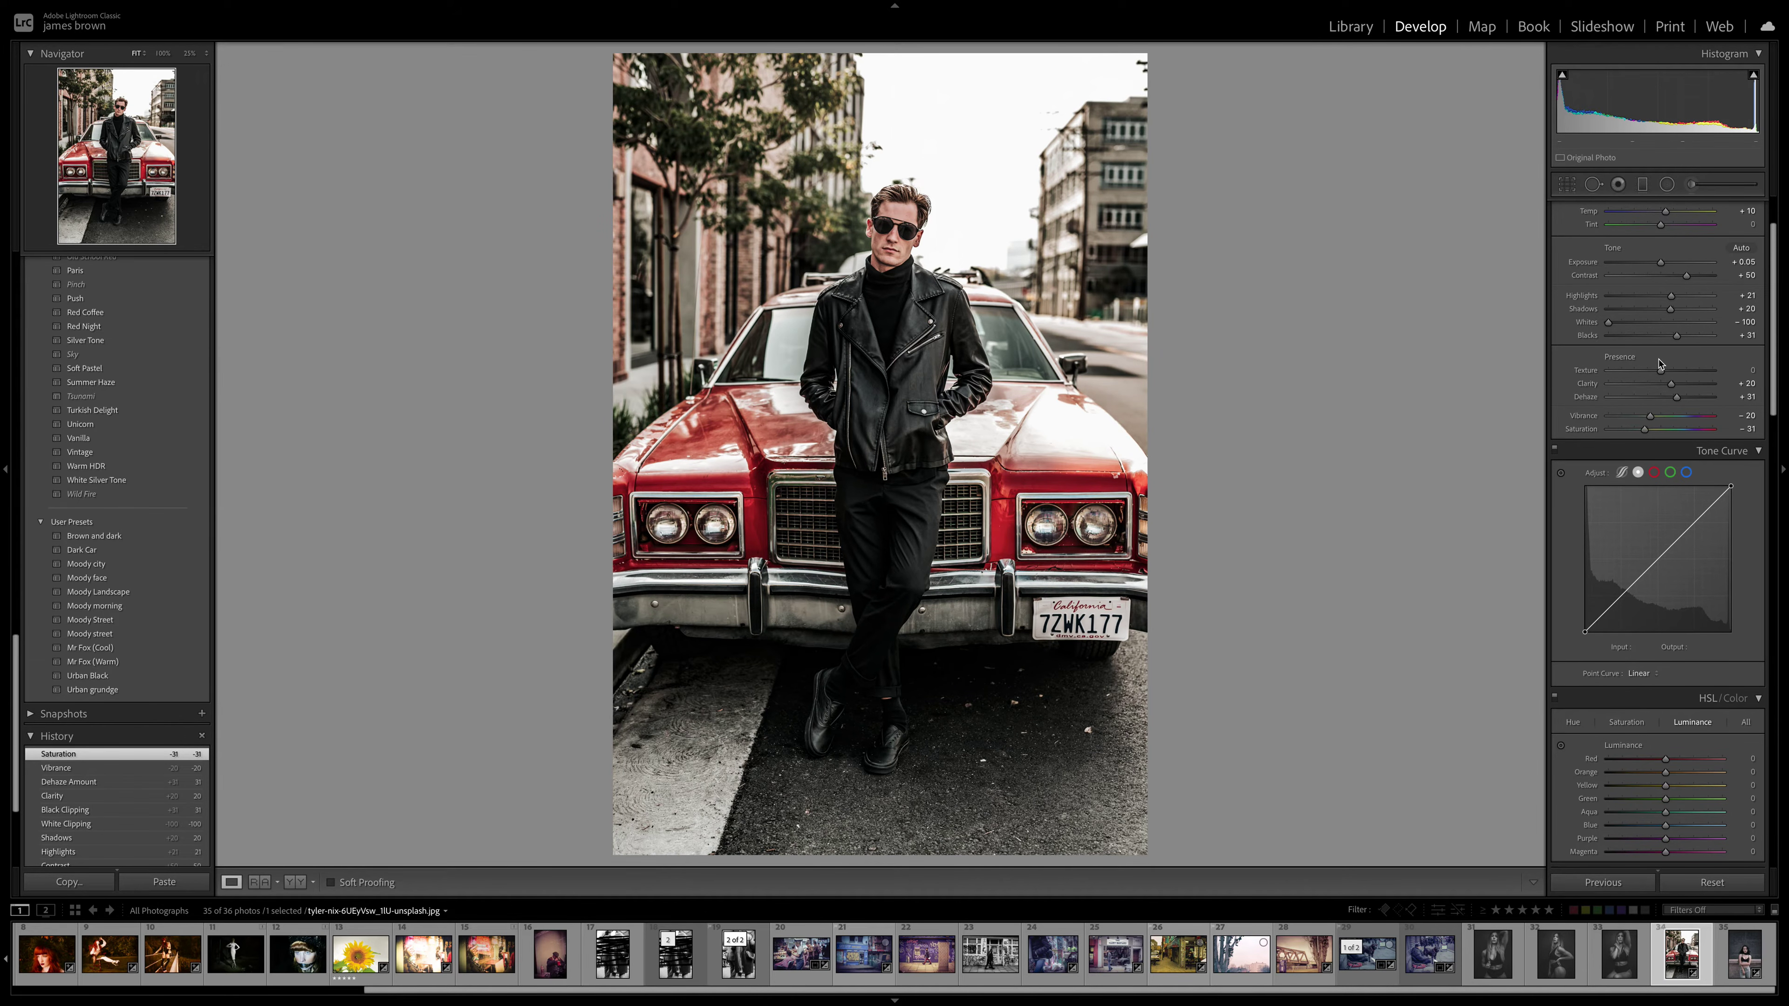
# Add three points to the tone curve and lower them, with the middle at 128/100 and the upper point at 189/167.
pyautogui.scroll(-3, 1659, 364)
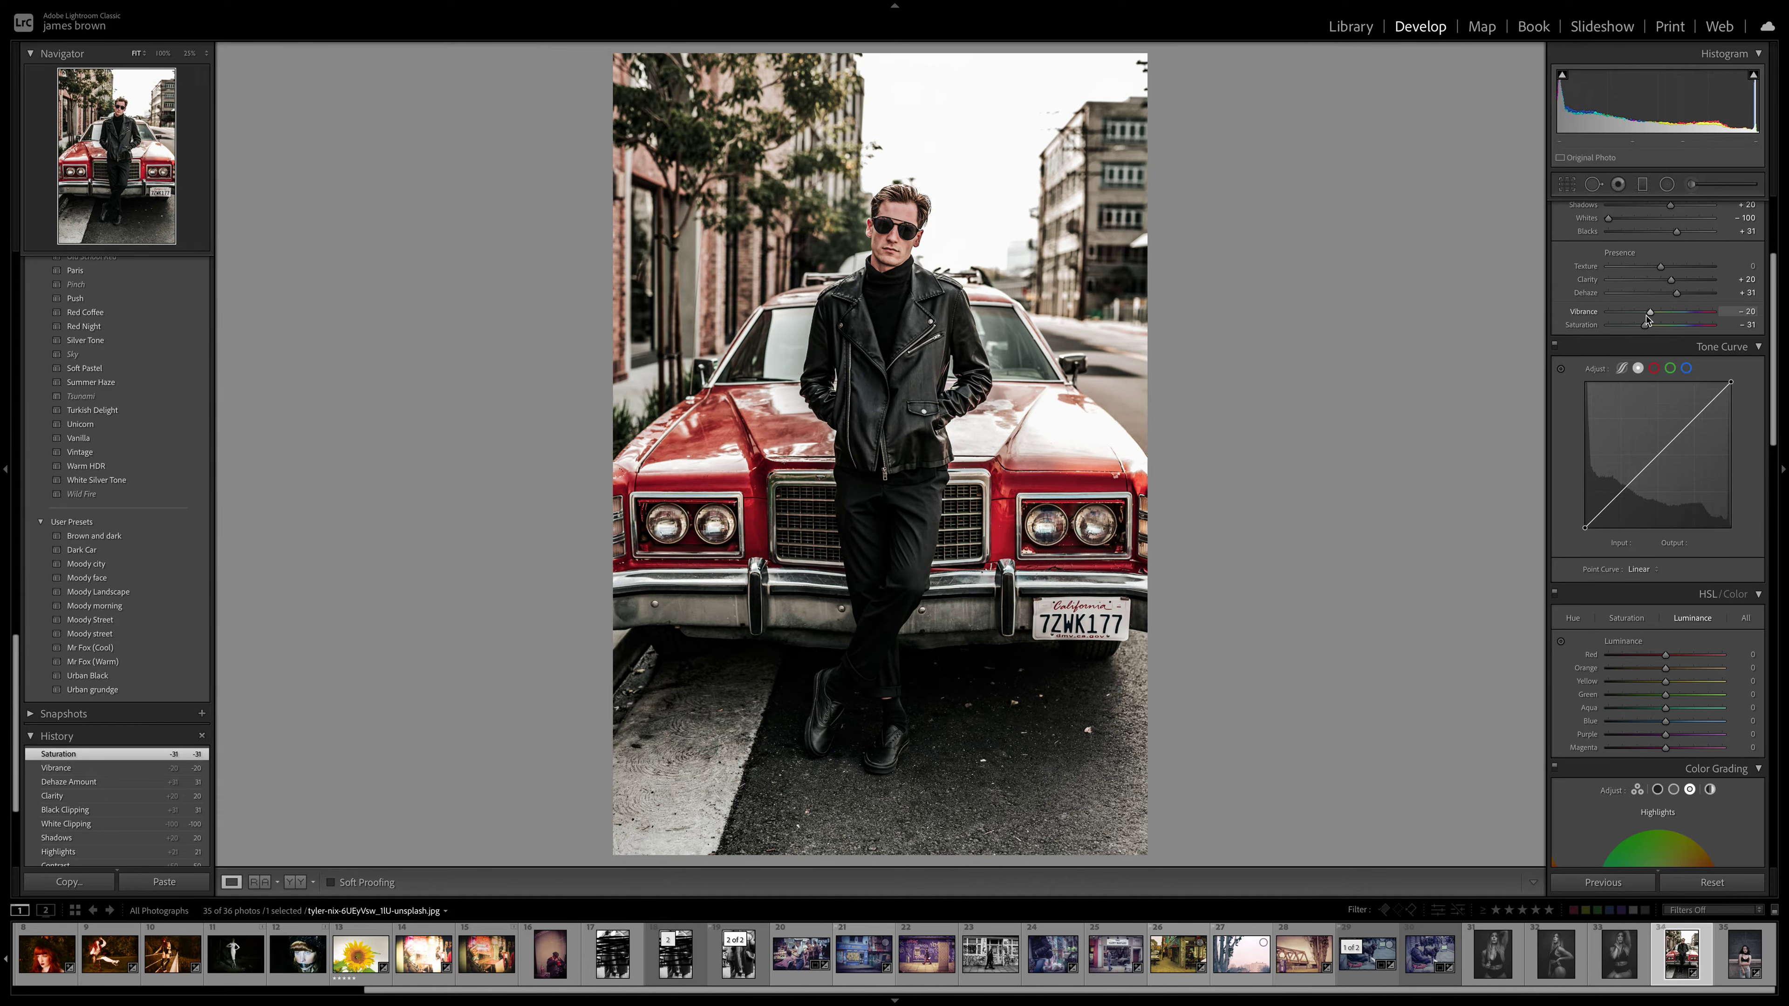
pyautogui.click(1621, 491)
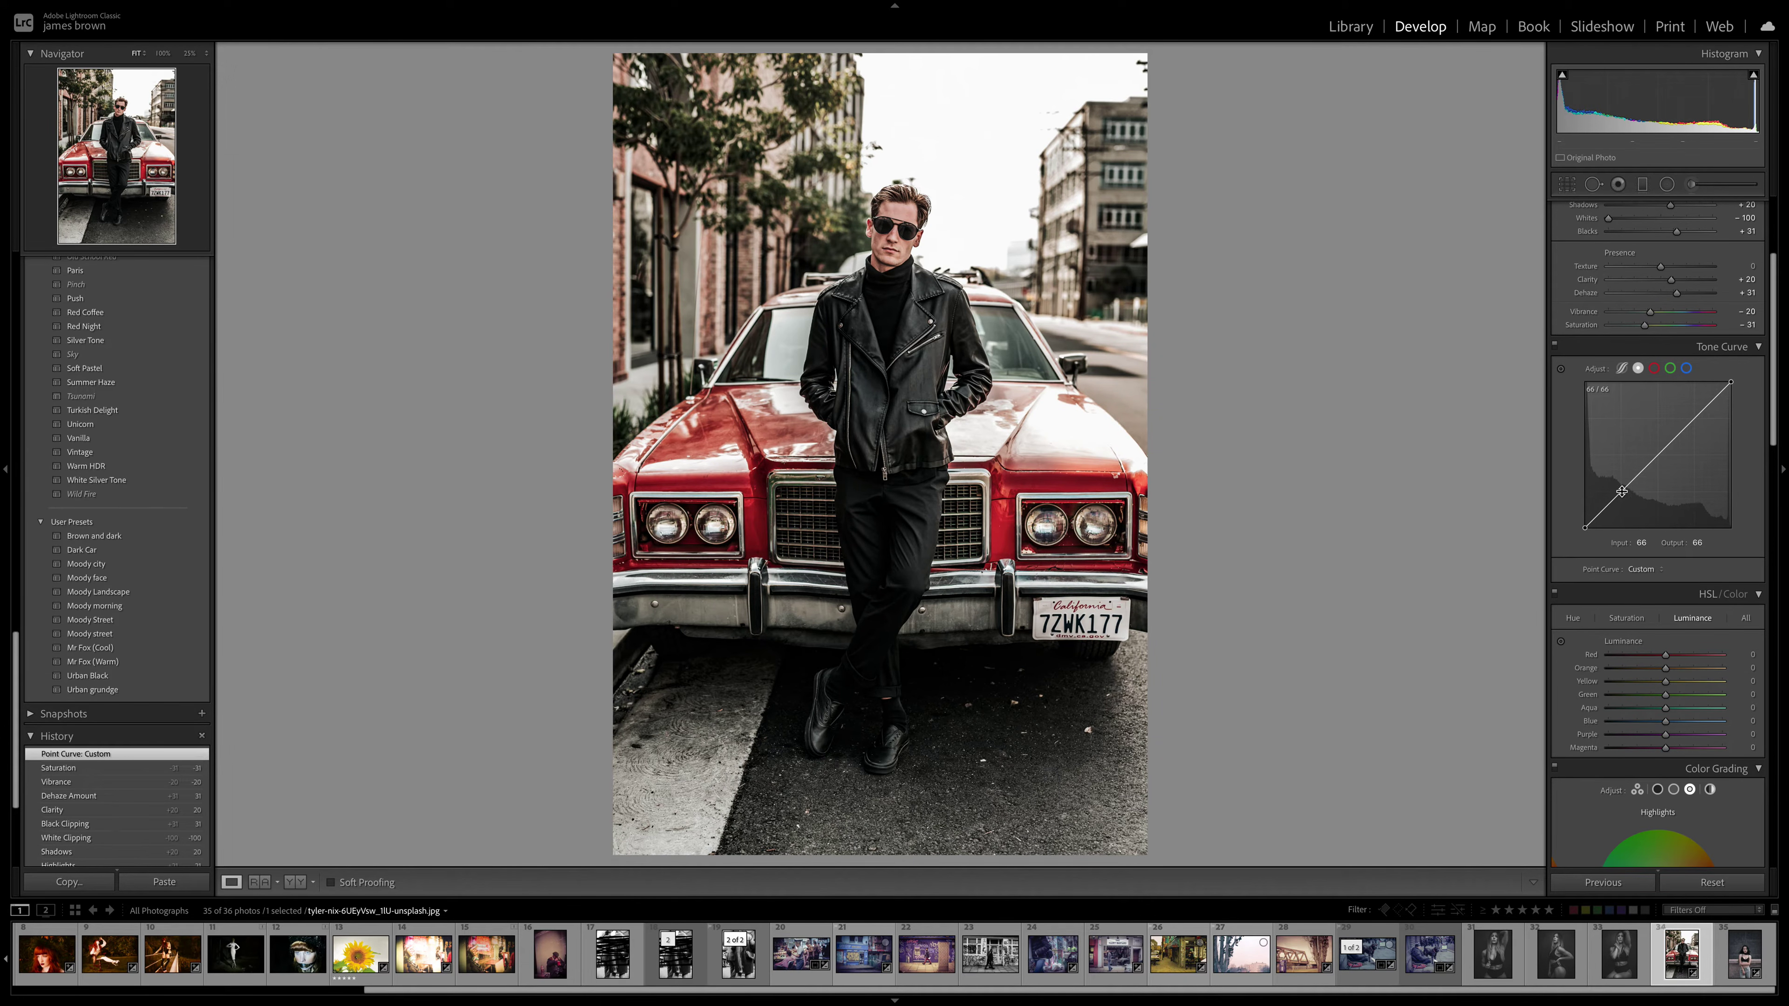
pyautogui.click(1657, 456)
pyautogui.click(1694, 418)
pyautogui.moveTo(1625, 496); pyautogui.dragTo(1659, 468)
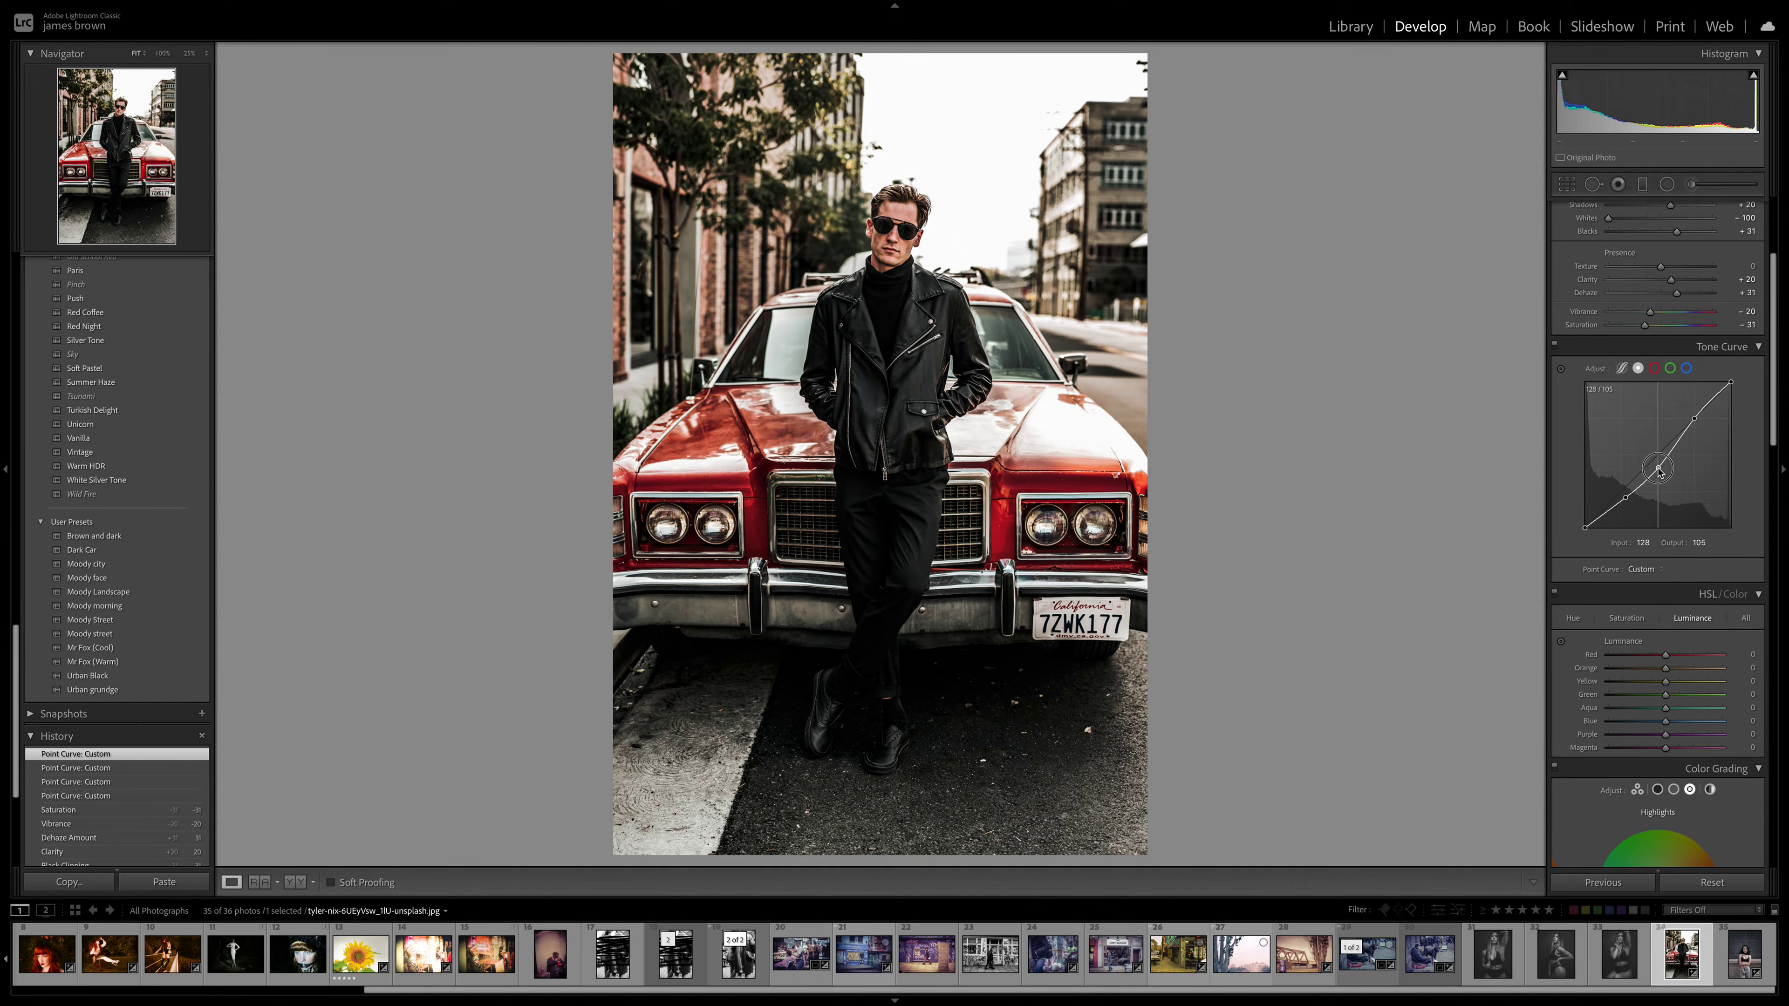
pyautogui.moveTo(1659, 469); pyautogui.dragTo(1694, 433)
pyautogui.click(1694, 421)
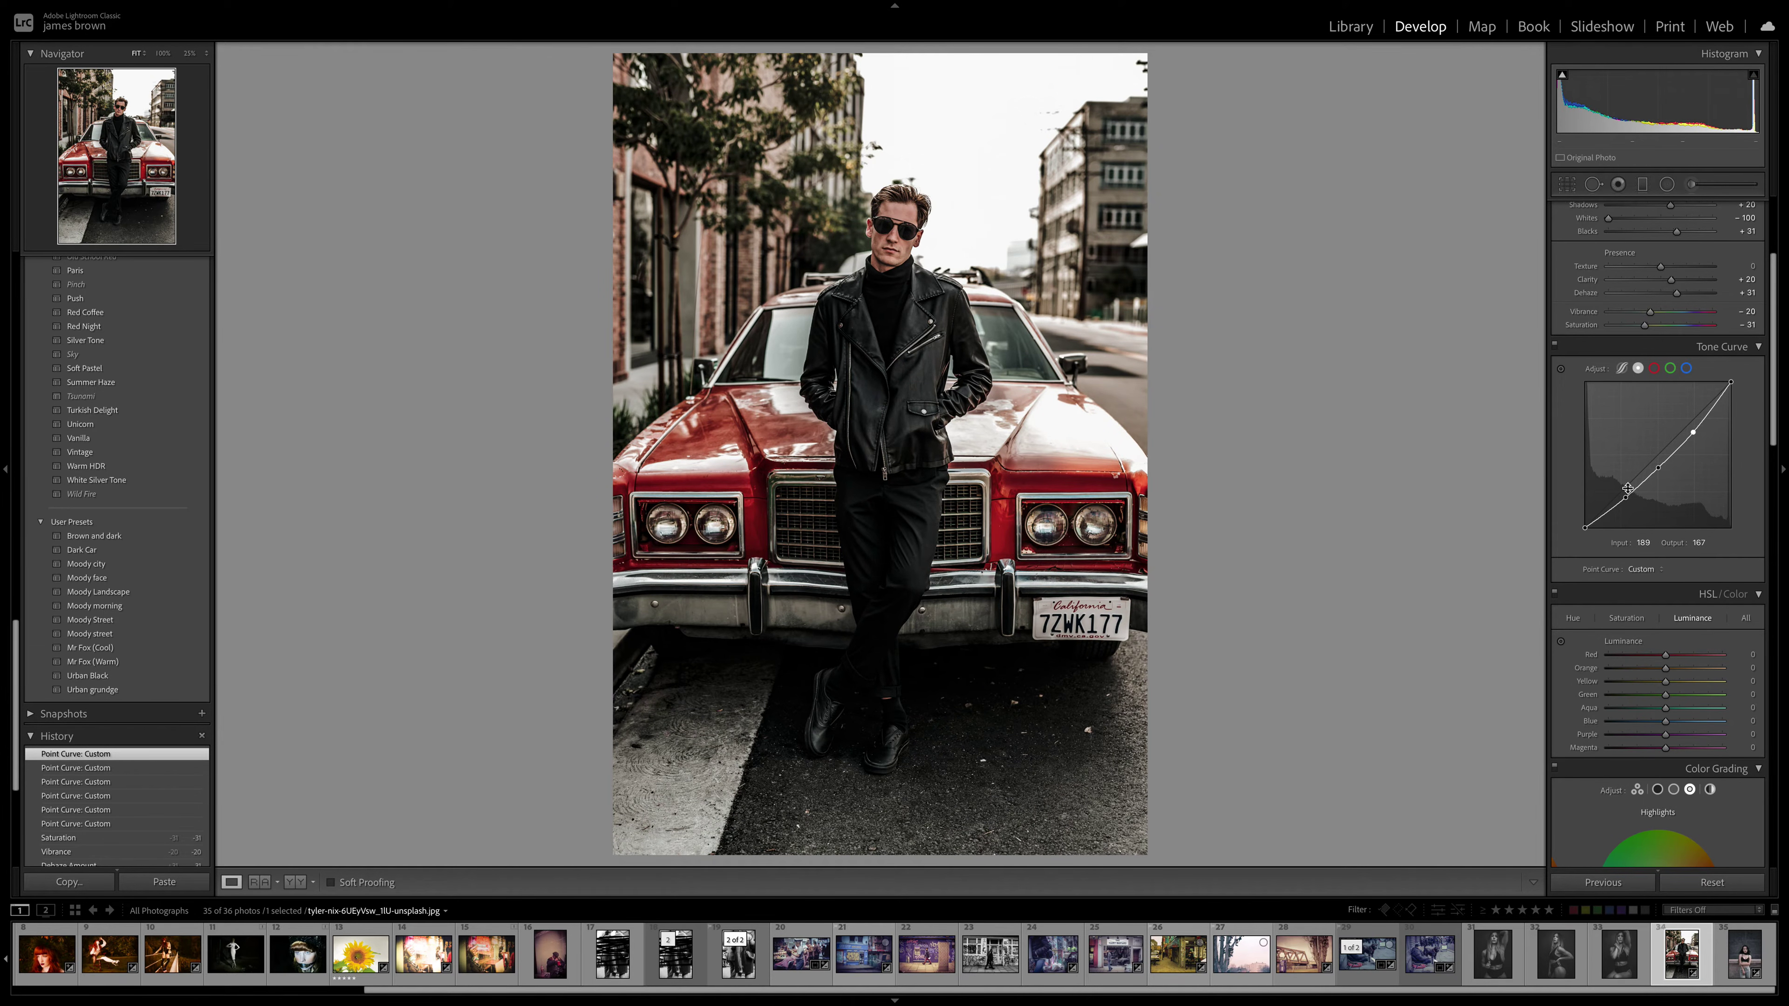
pyautogui.moveTo(1626, 498); pyautogui.dragTo(1658, 470)
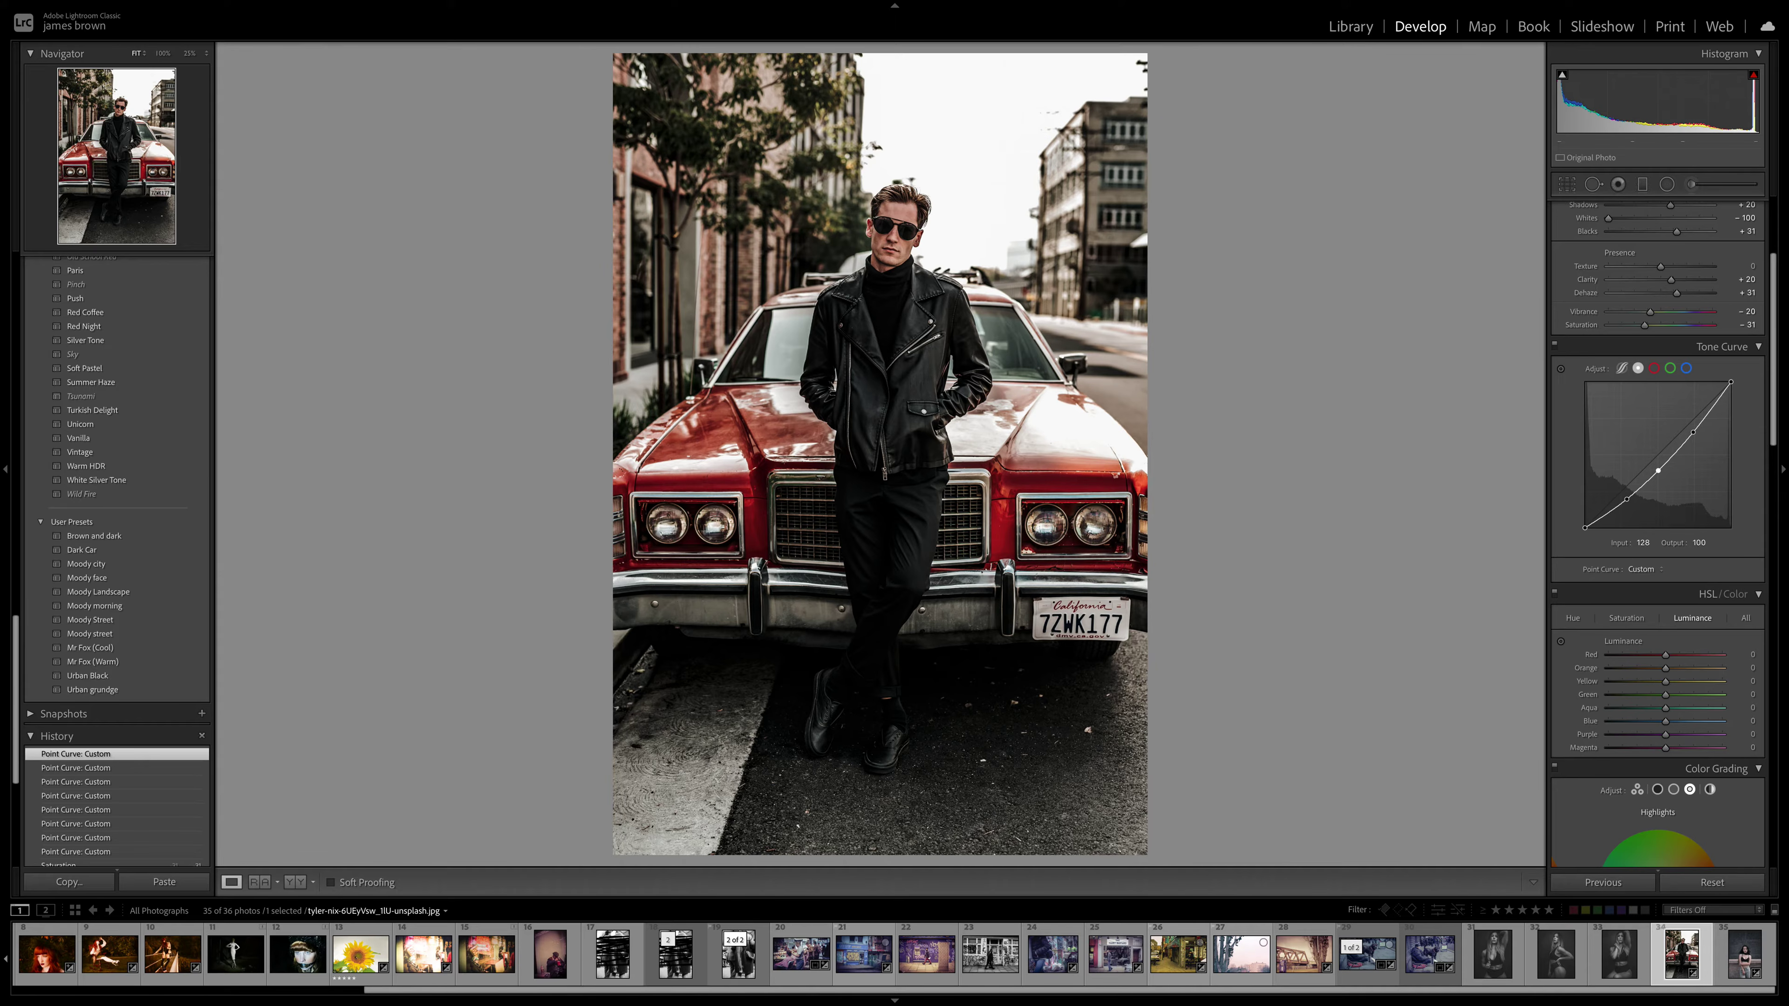
# Shift the Orange hue to -13 and the Yellow hue to -100 in the HSL adjustments.
pyautogui.scroll(-5, 1585, 419)
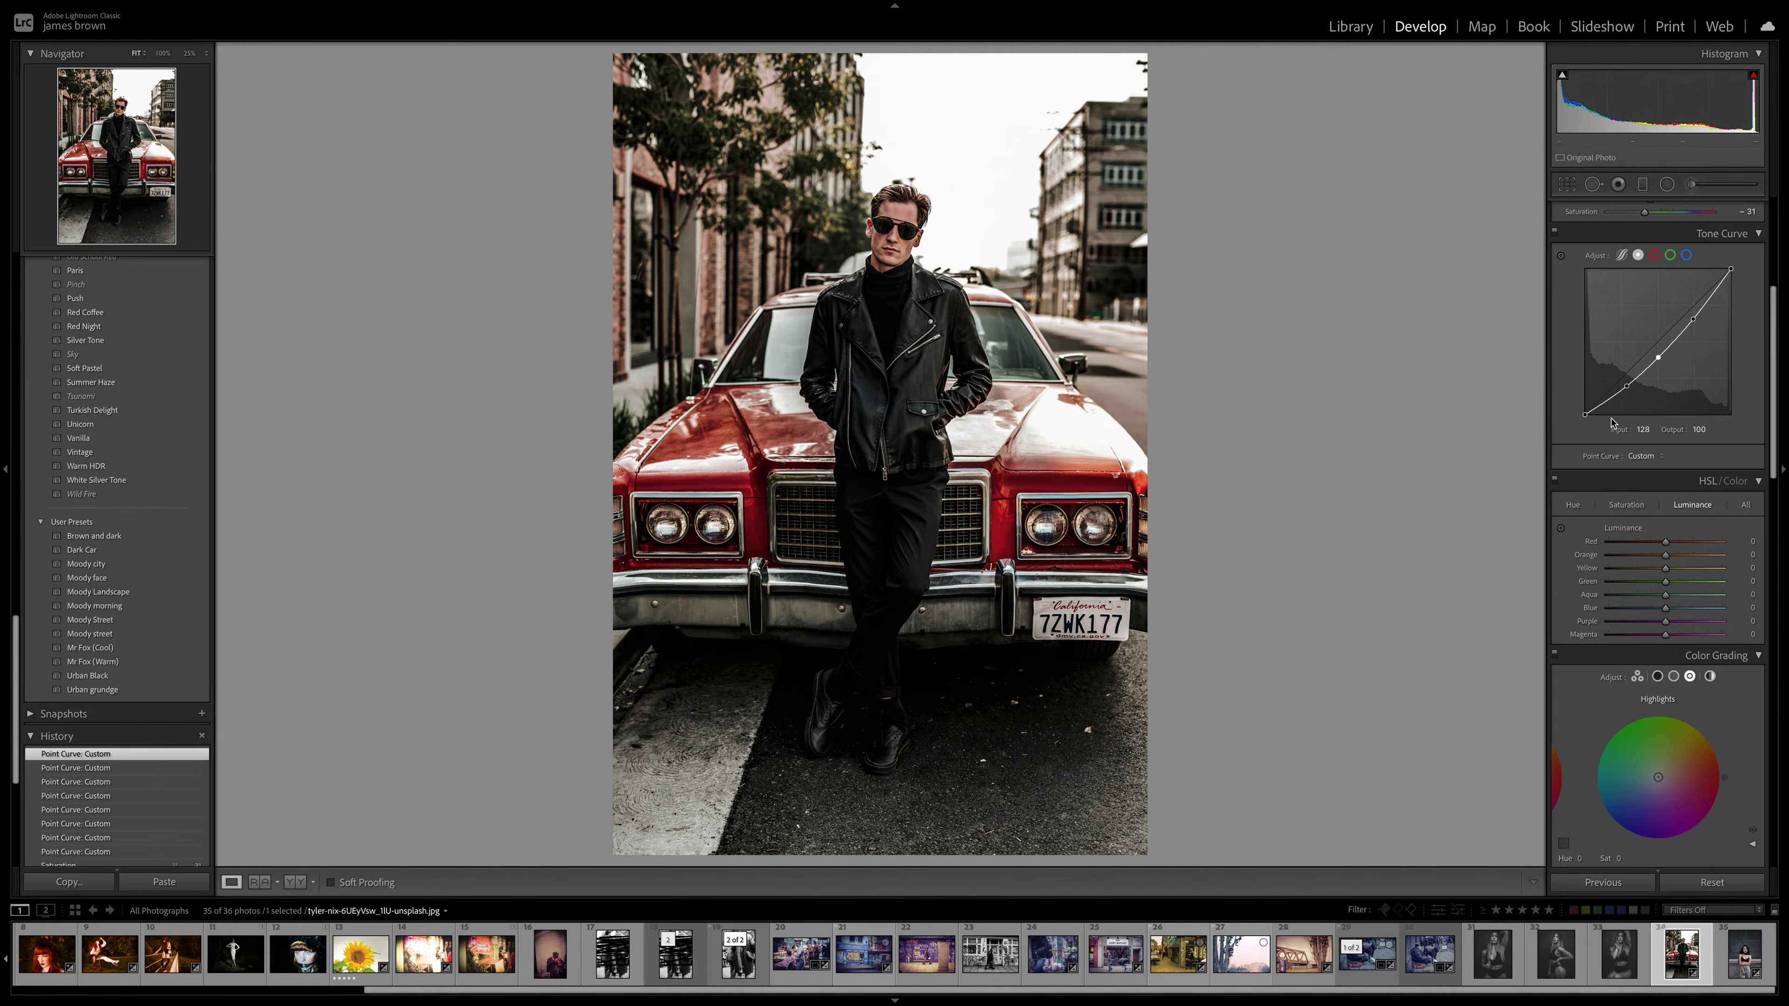
pyautogui.click(1572, 430)
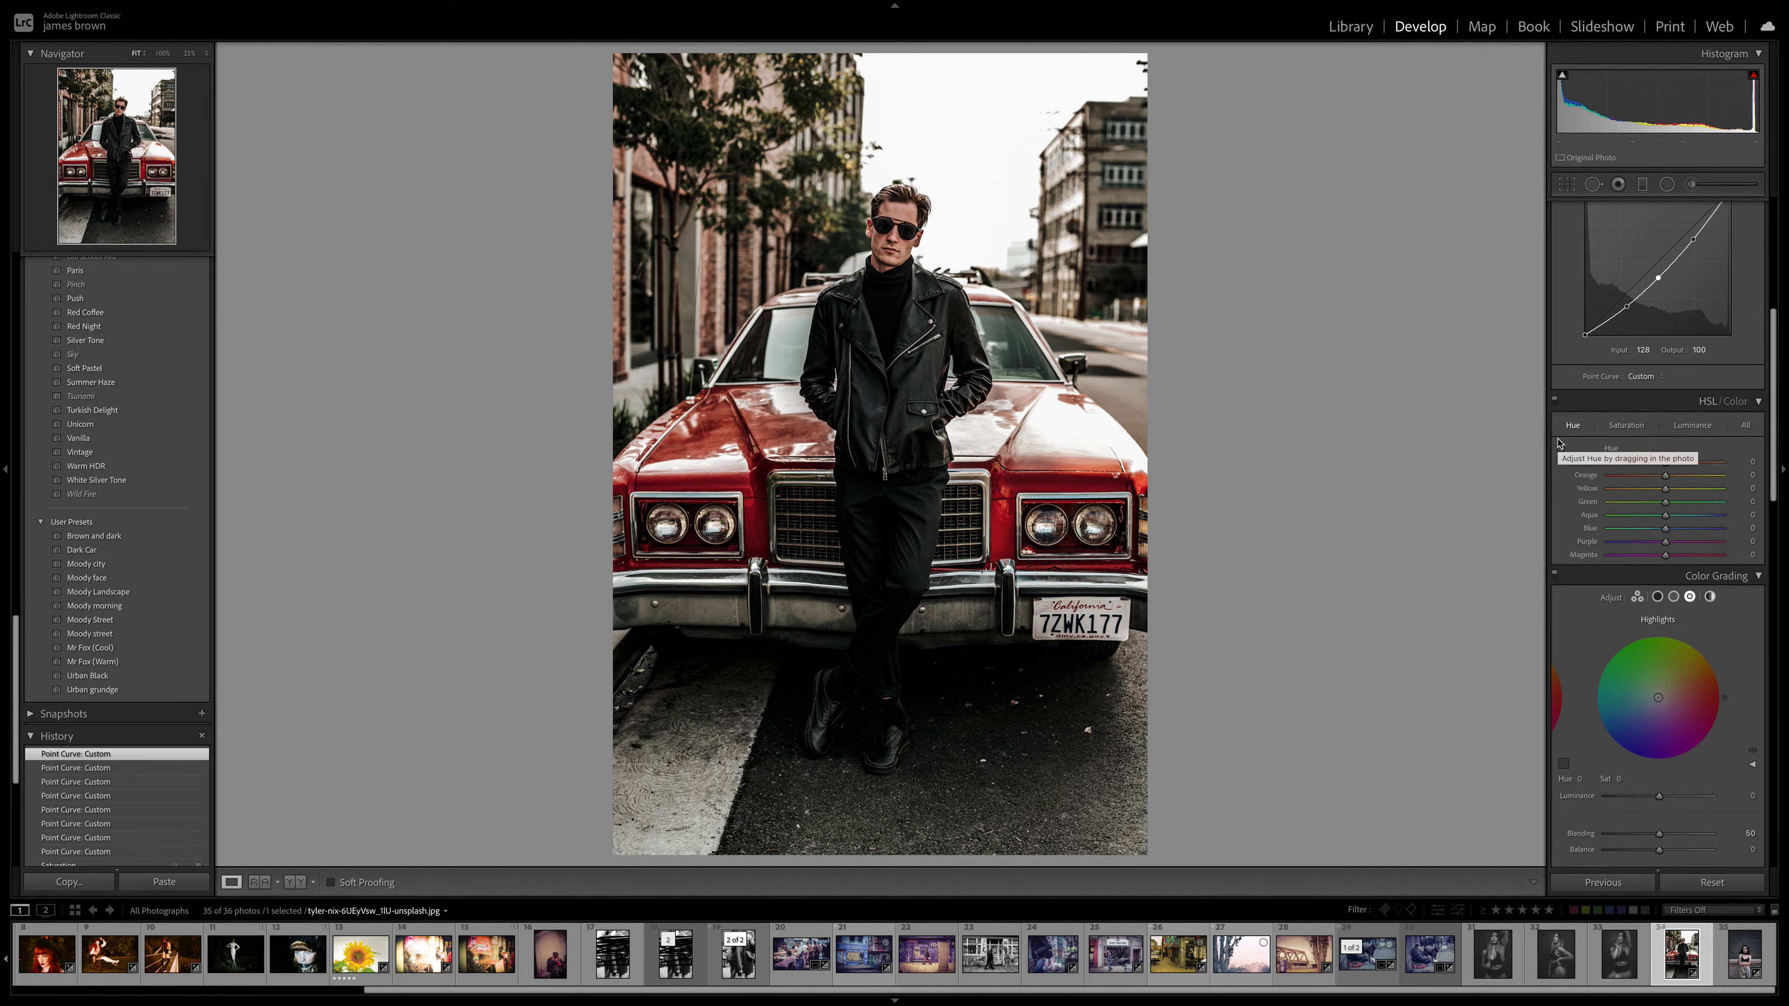
pyautogui.moveTo(1667, 479); pyautogui.dragTo(1658, 481)
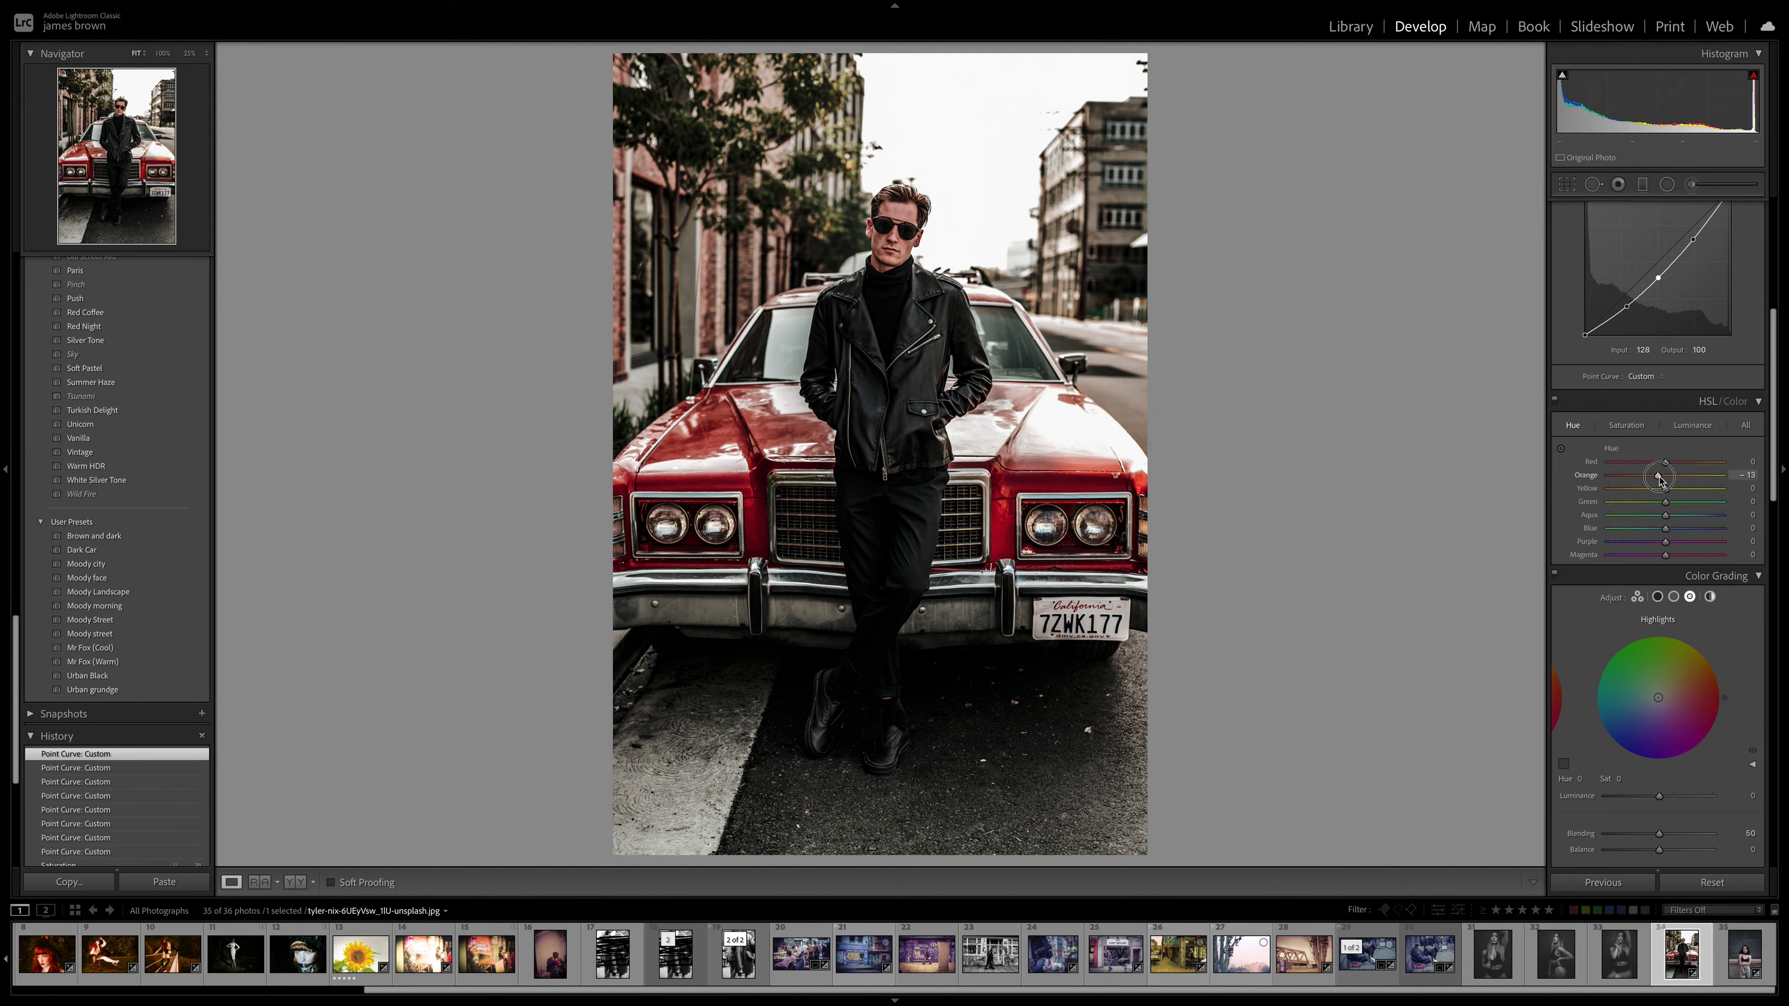
pyautogui.moveTo(1660, 479); pyautogui.dragTo(1575, 496)
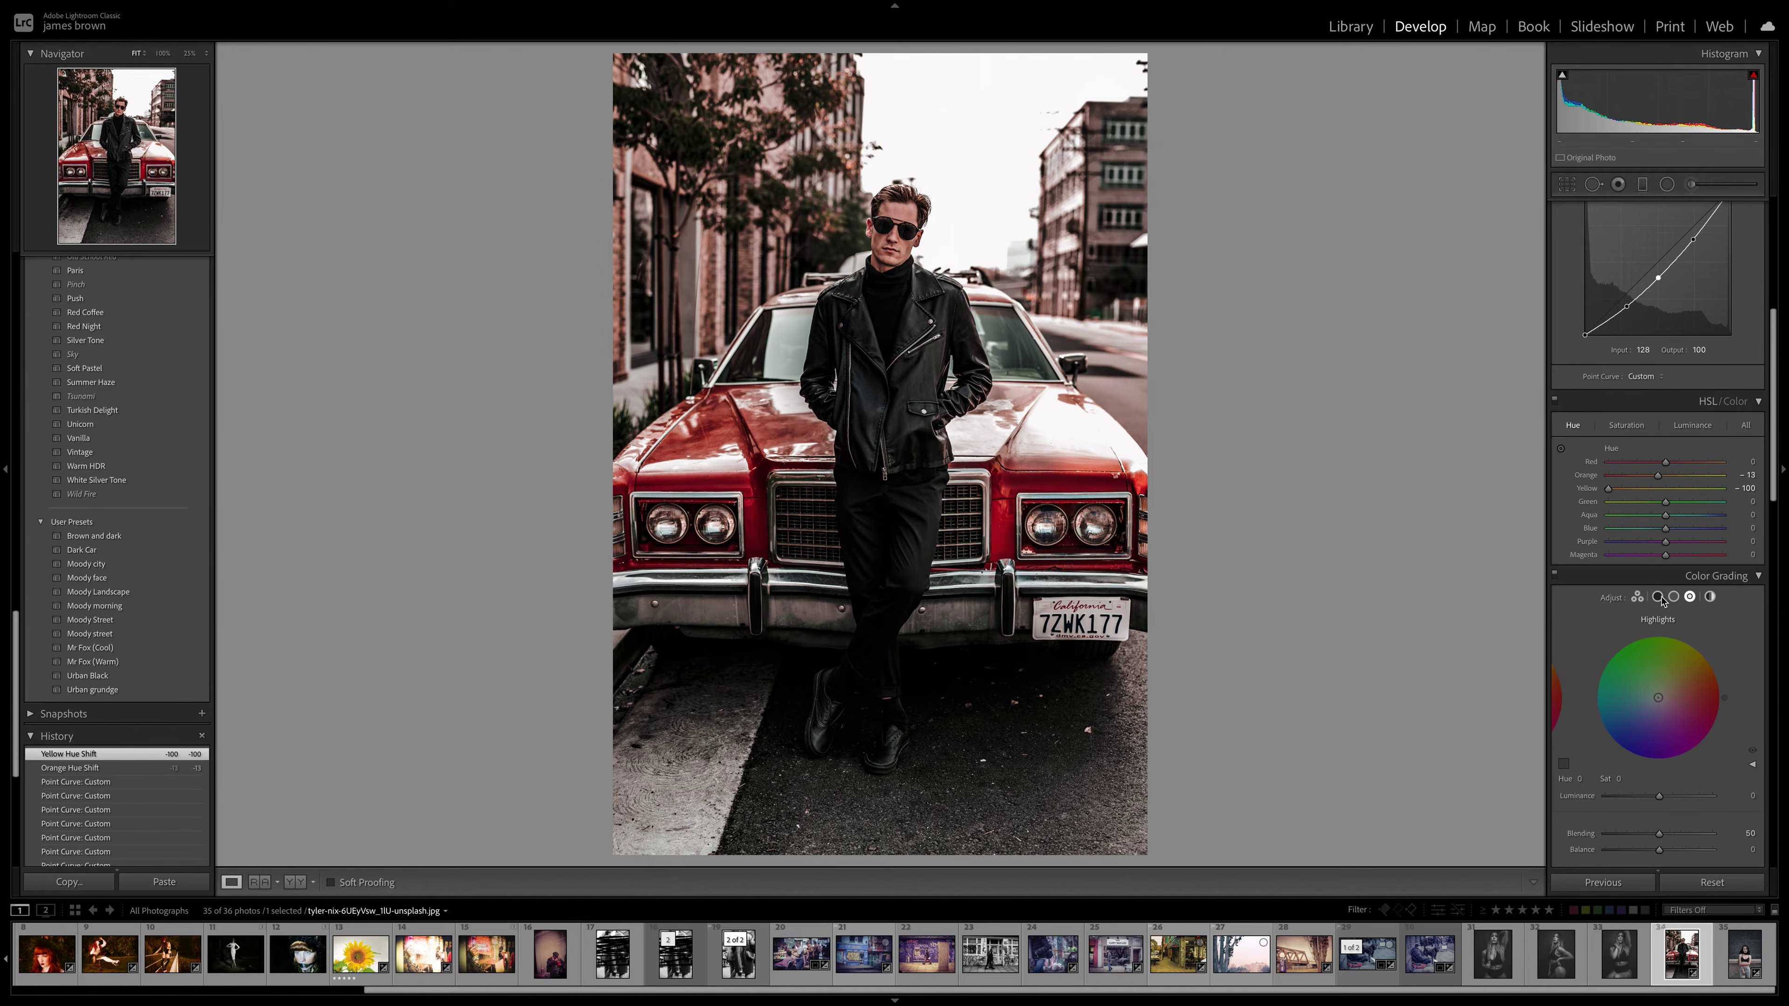
# Set the HSL saturation of Red to +50 and of Yellow, Green, Aqua, Blue, Purple and Magenta to -100.
pyautogui.click(1632, 432)
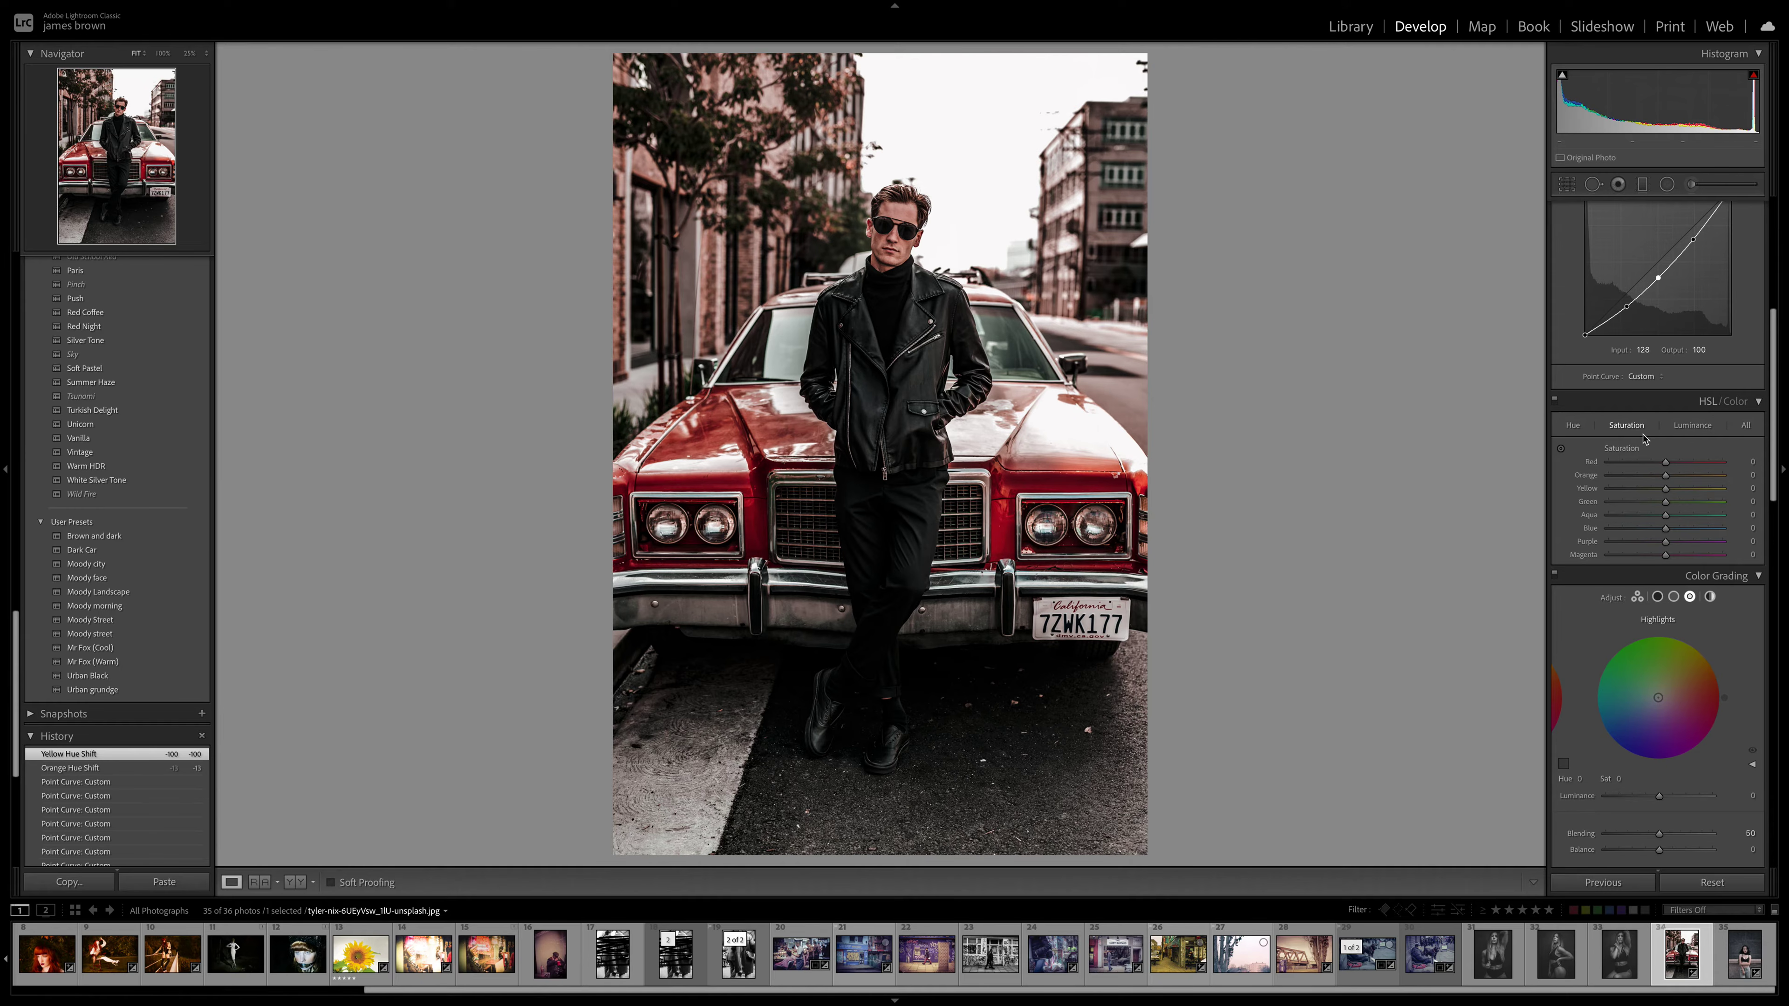
pyautogui.moveTo(1666, 464); pyautogui.dragTo(1693, 463)
pyautogui.moveTo(1665, 491); pyautogui.dragTo(1545, 491)
pyautogui.moveTo(1665, 502); pyautogui.dragTo(1556, 520)
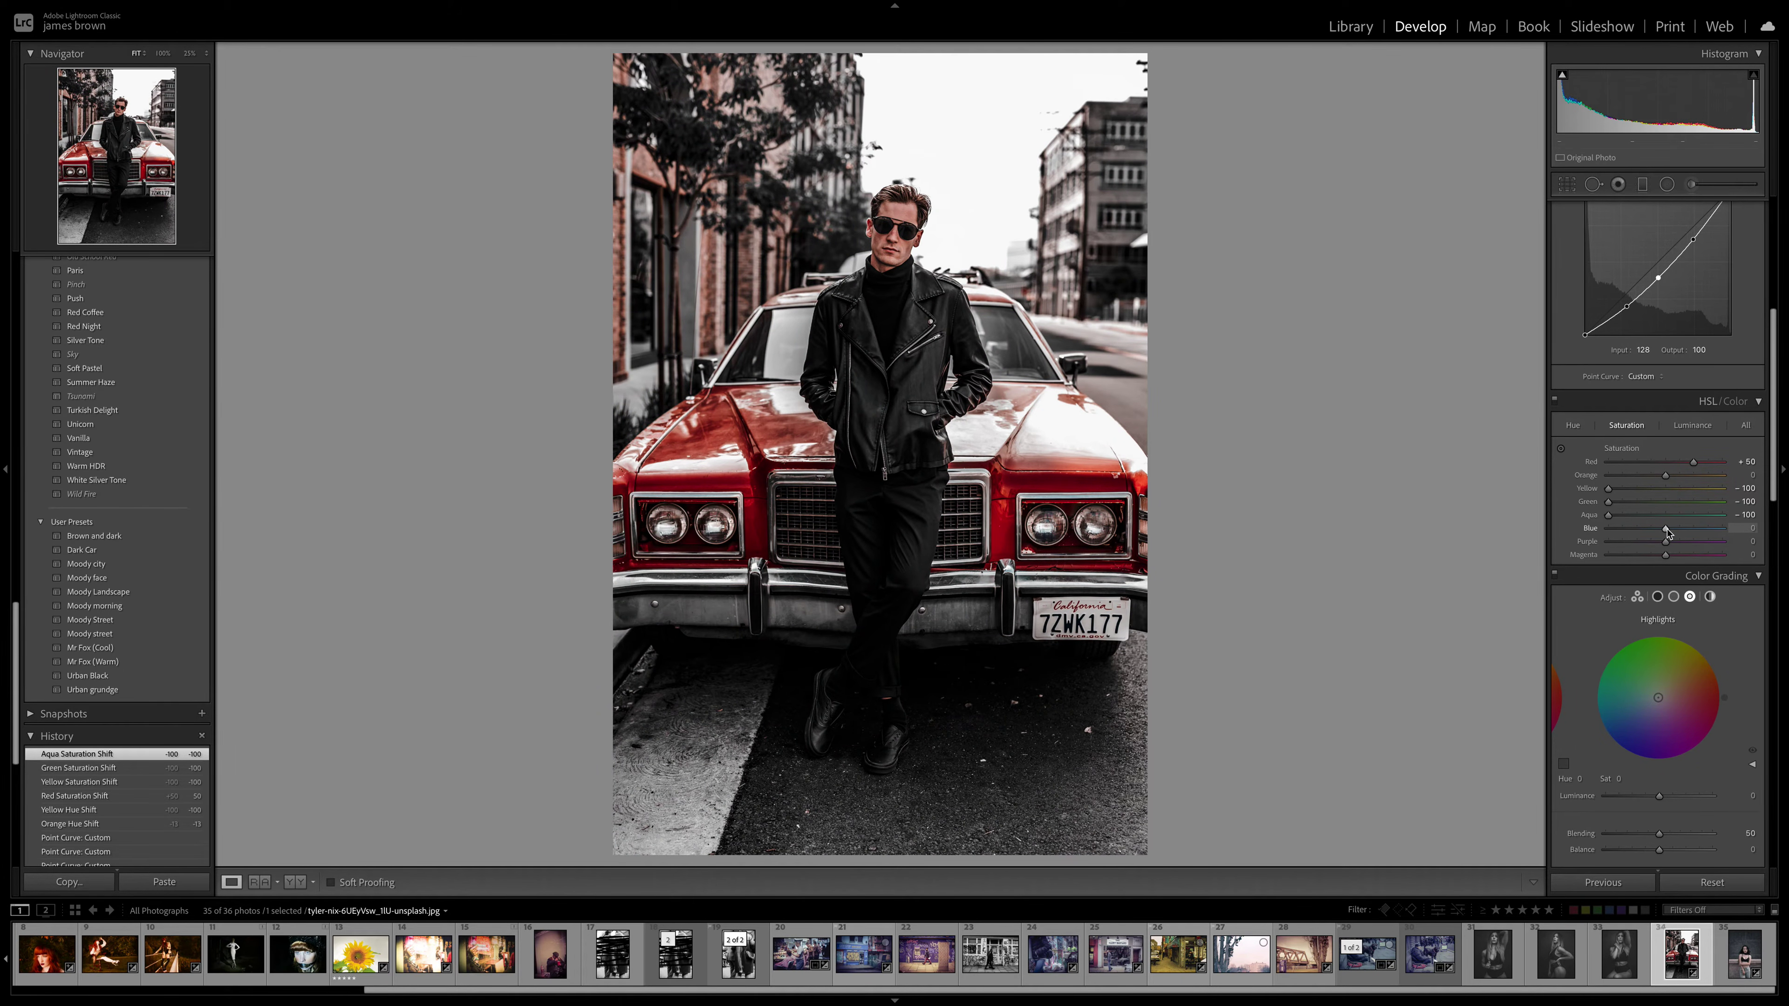
pyautogui.moveTo(1667, 530); pyautogui.dragTo(1595, 532)
pyautogui.click(1595, 544)
pyautogui.moveTo(1665, 555); pyautogui.dragTo(1542, 555)
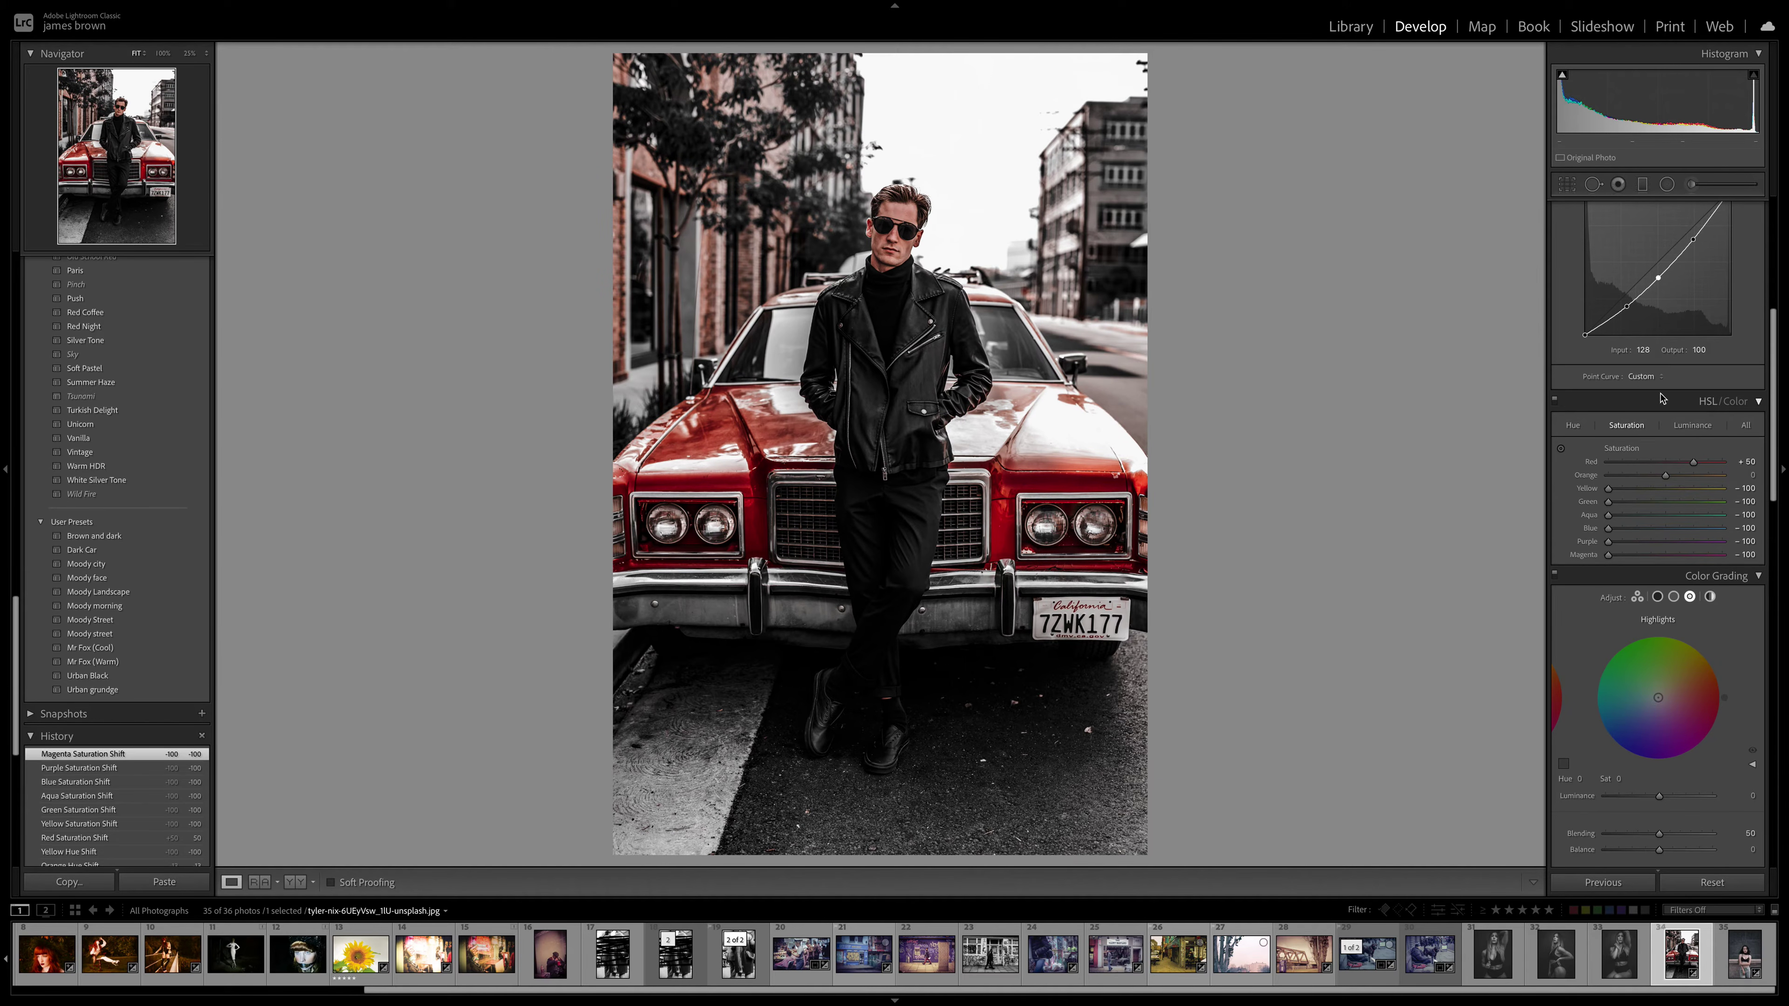
# Set the HSL luminance of Red to -10 and of Orange to +10.
pyautogui.click(1704, 430)
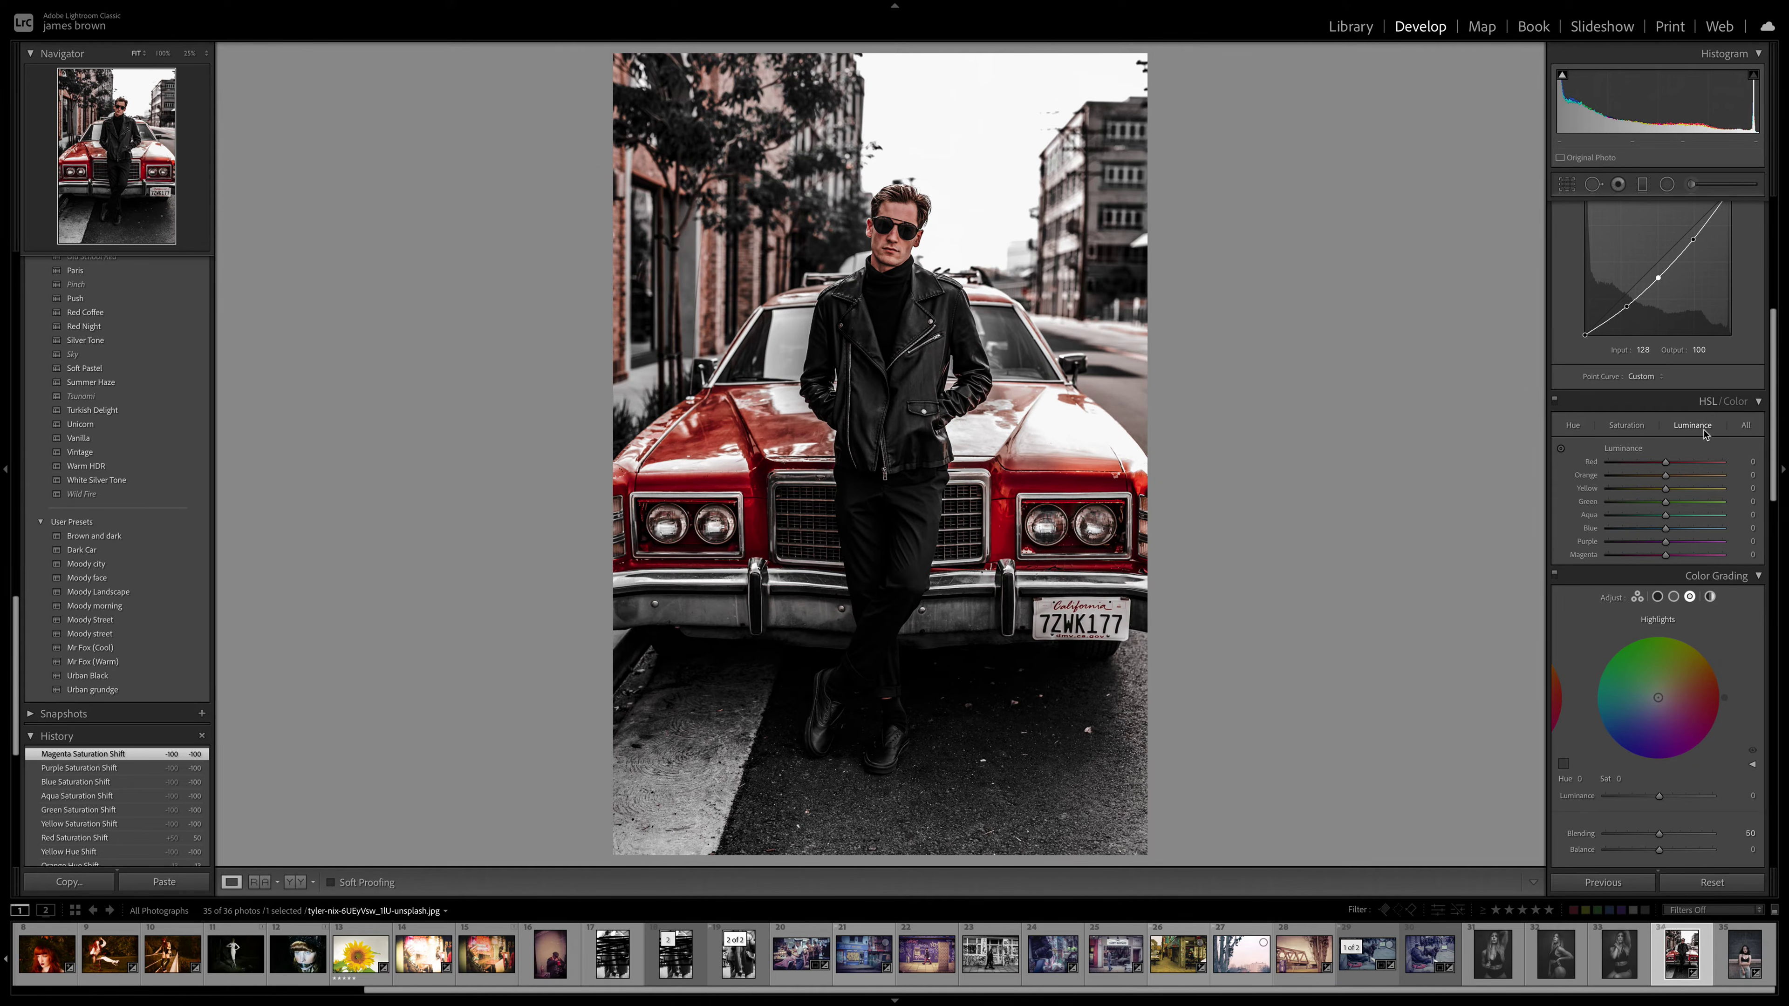
pyautogui.moveTo(1666, 463); pyautogui.dragTo(1673, 480)
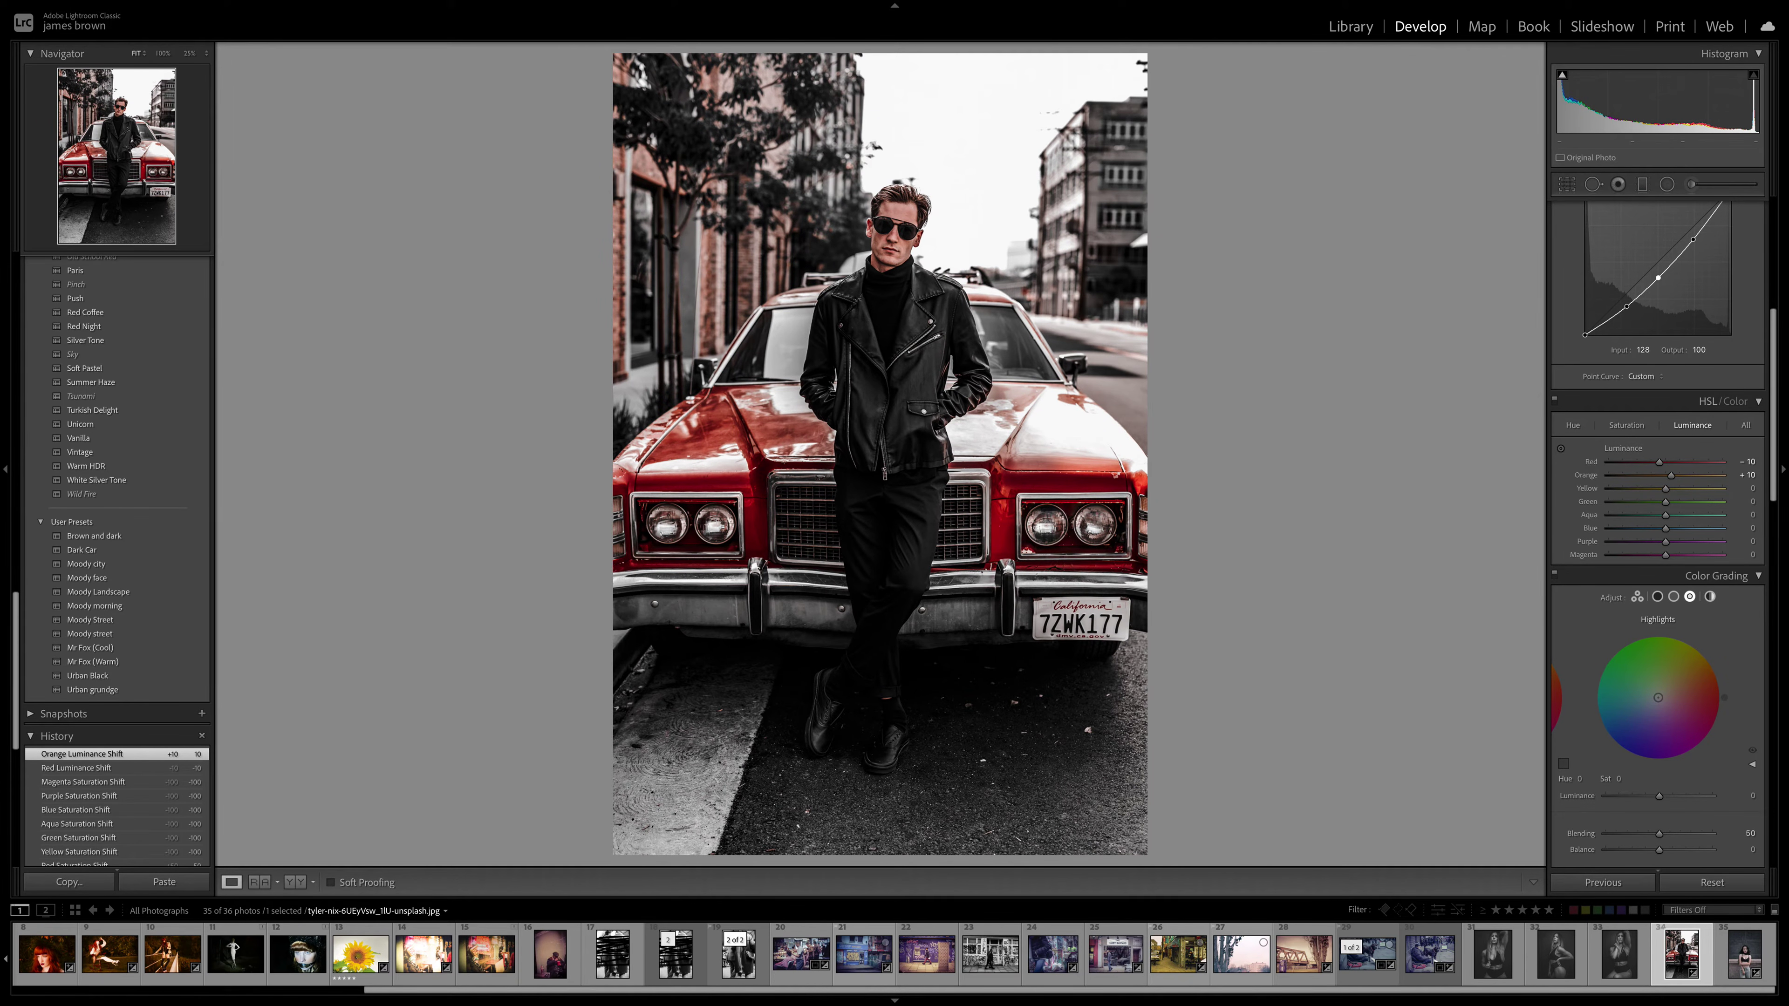
# Tint the highlights blue in Color Grading with Hue 220 and Saturation 6.
pyautogui.scroll(-4, 1690, 443)
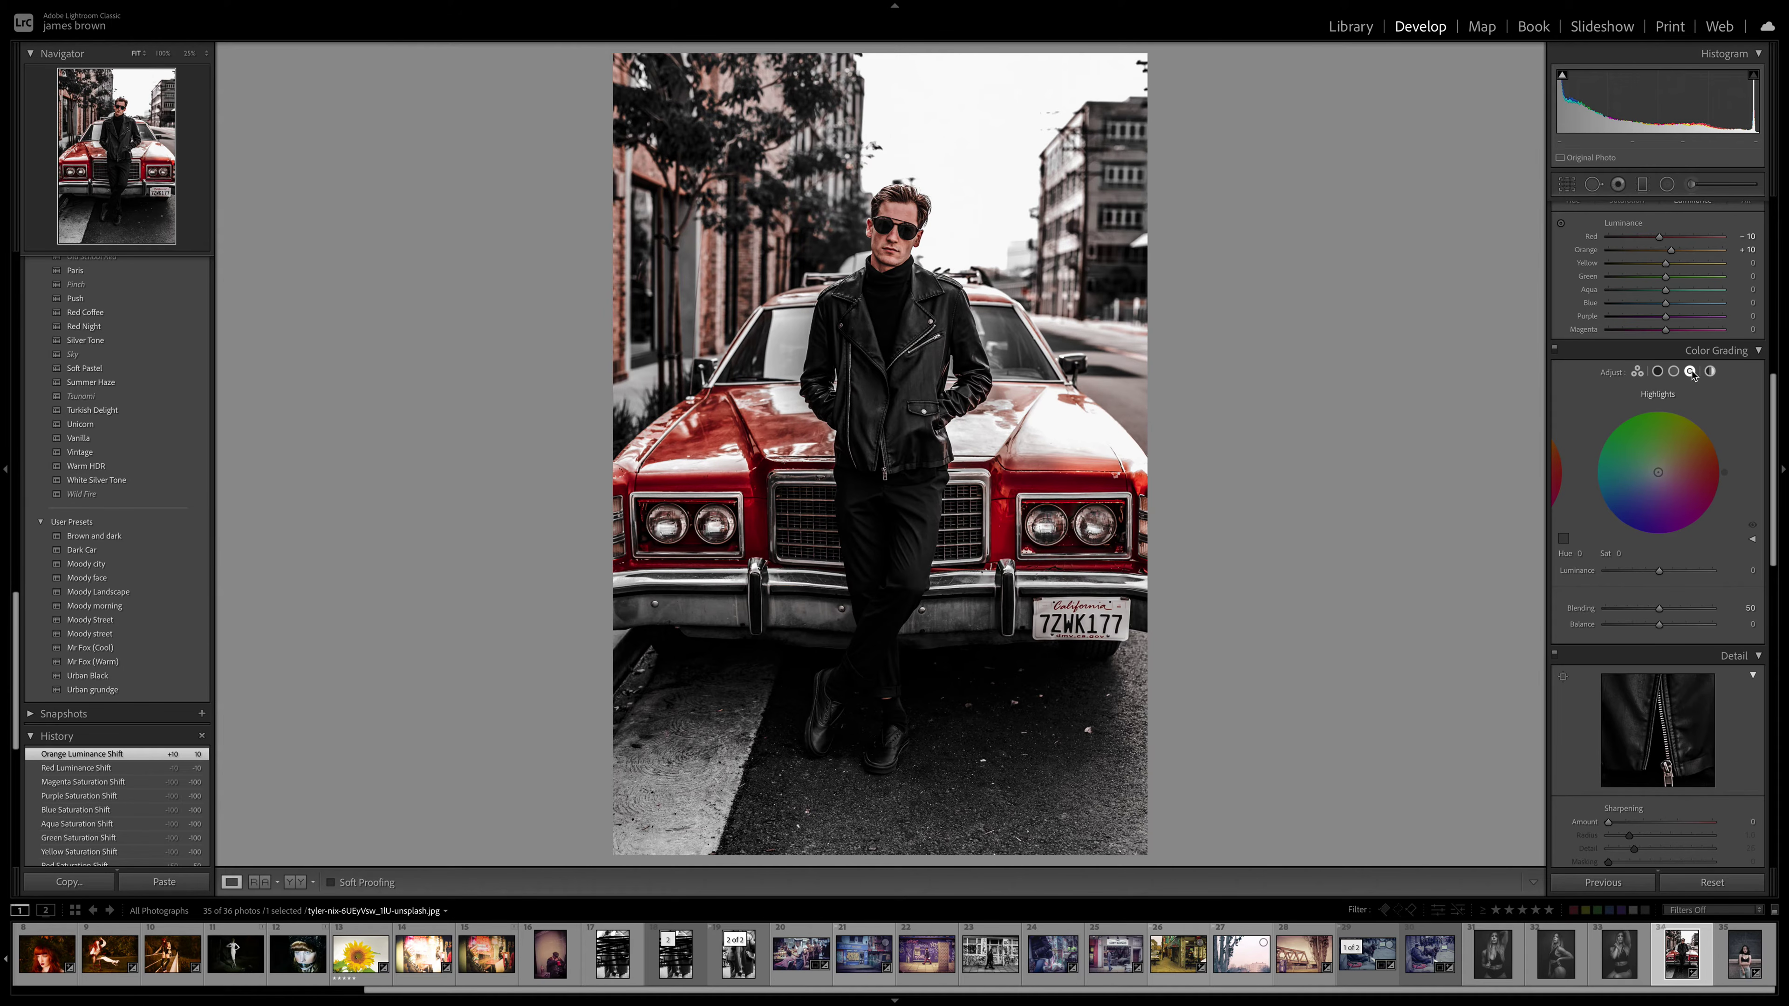
pyautogui.moveTo(1658, 472); pyautogui.dragTo(1641, 478)
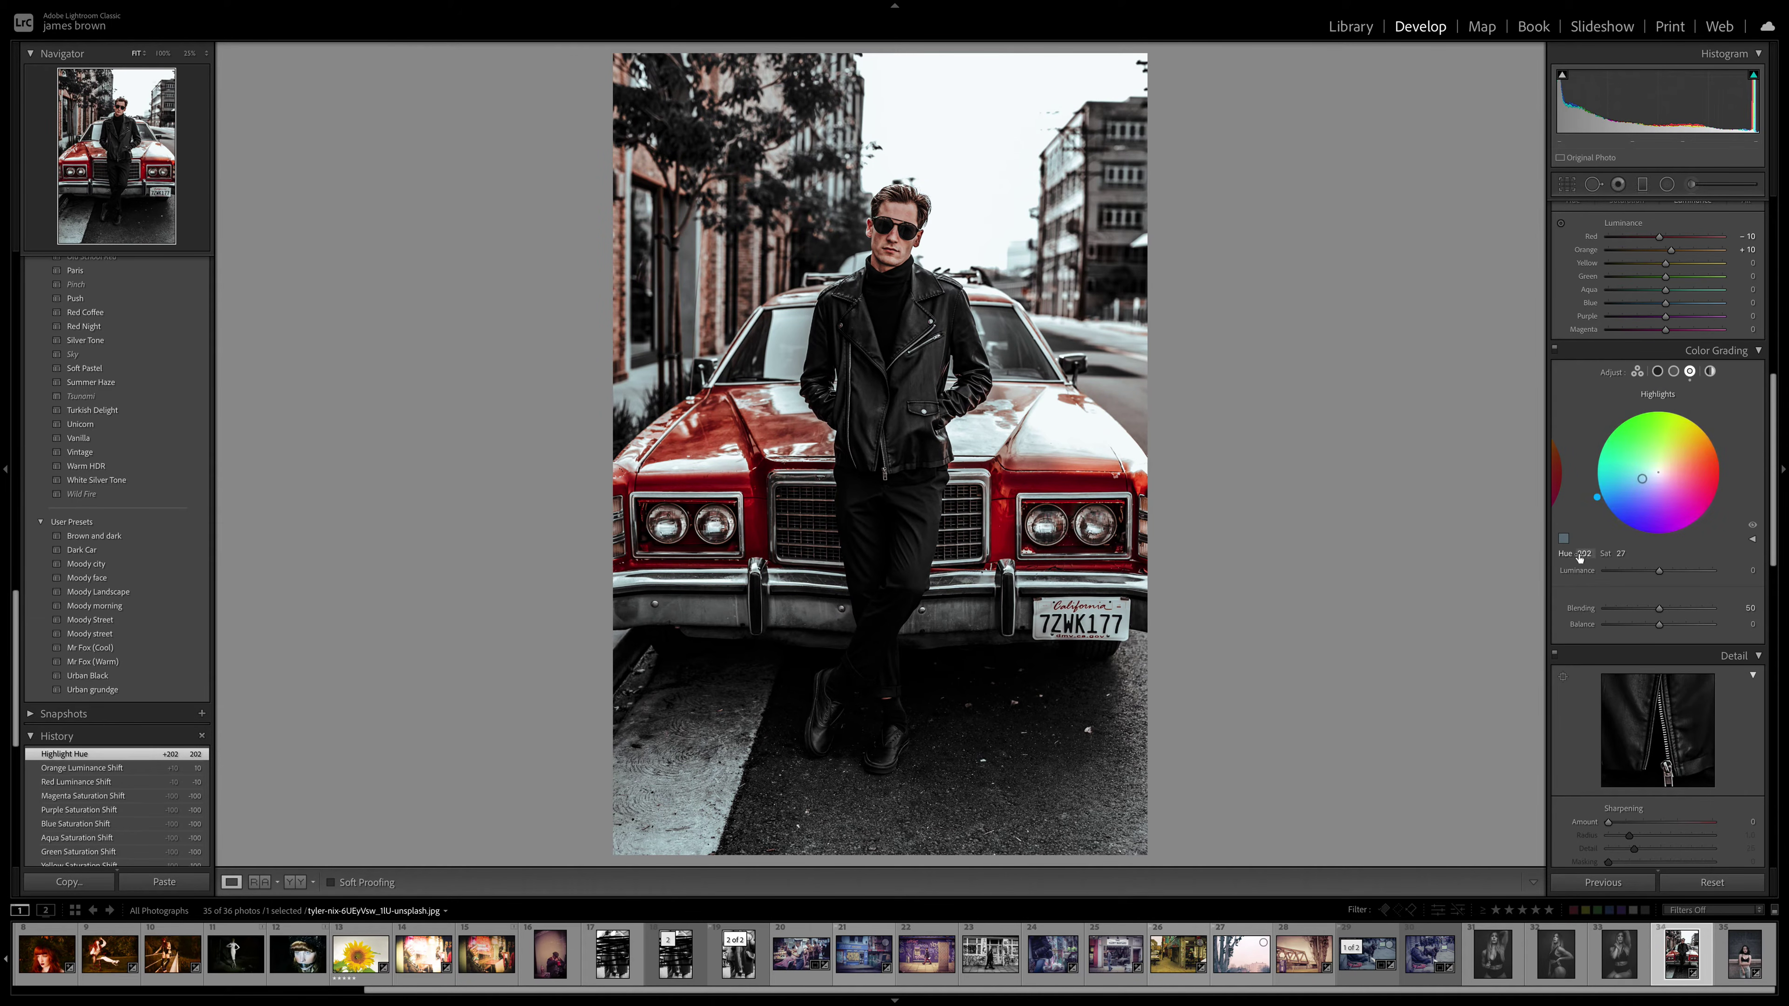
pyautogui.moveTo(1596, 494); pyautogui.dragTo(1602, 508)
pyautogui.moveTo(1607, 514); pyautogui.dragTo(1655, 474)
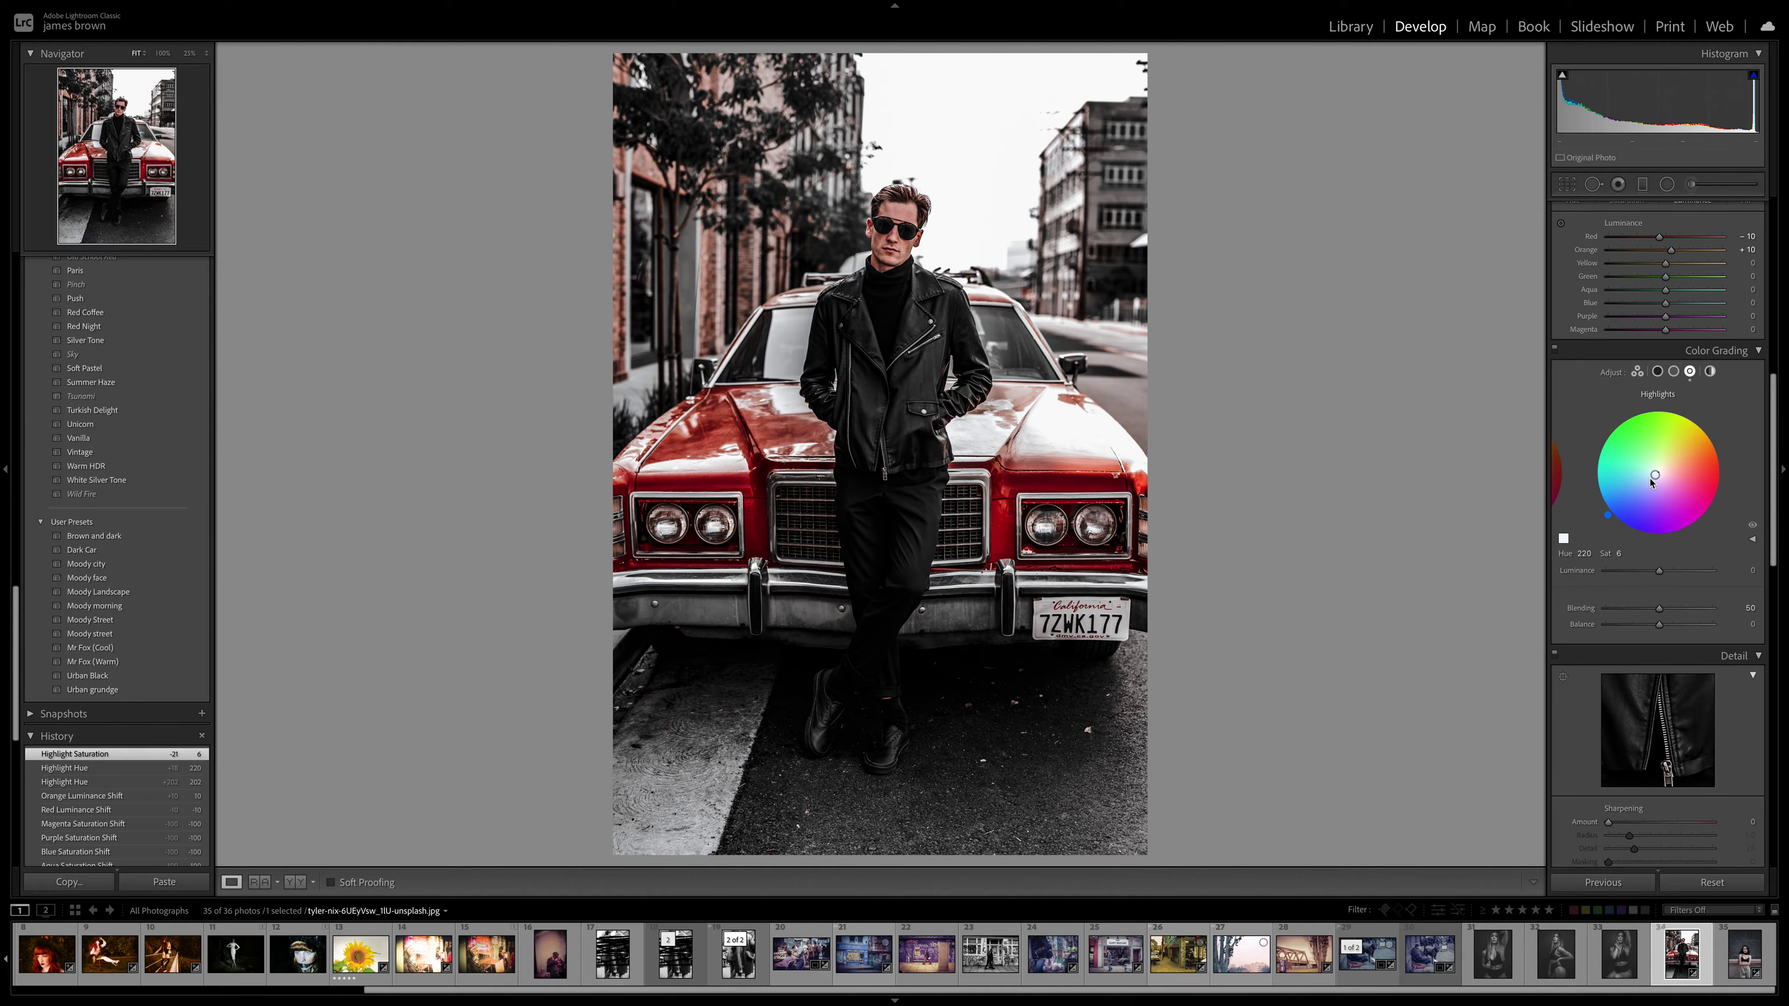
# Tint the shadows blue in Color Grading with Hue 222 and Saturation 6.
pyautogui.click(1658, 372)
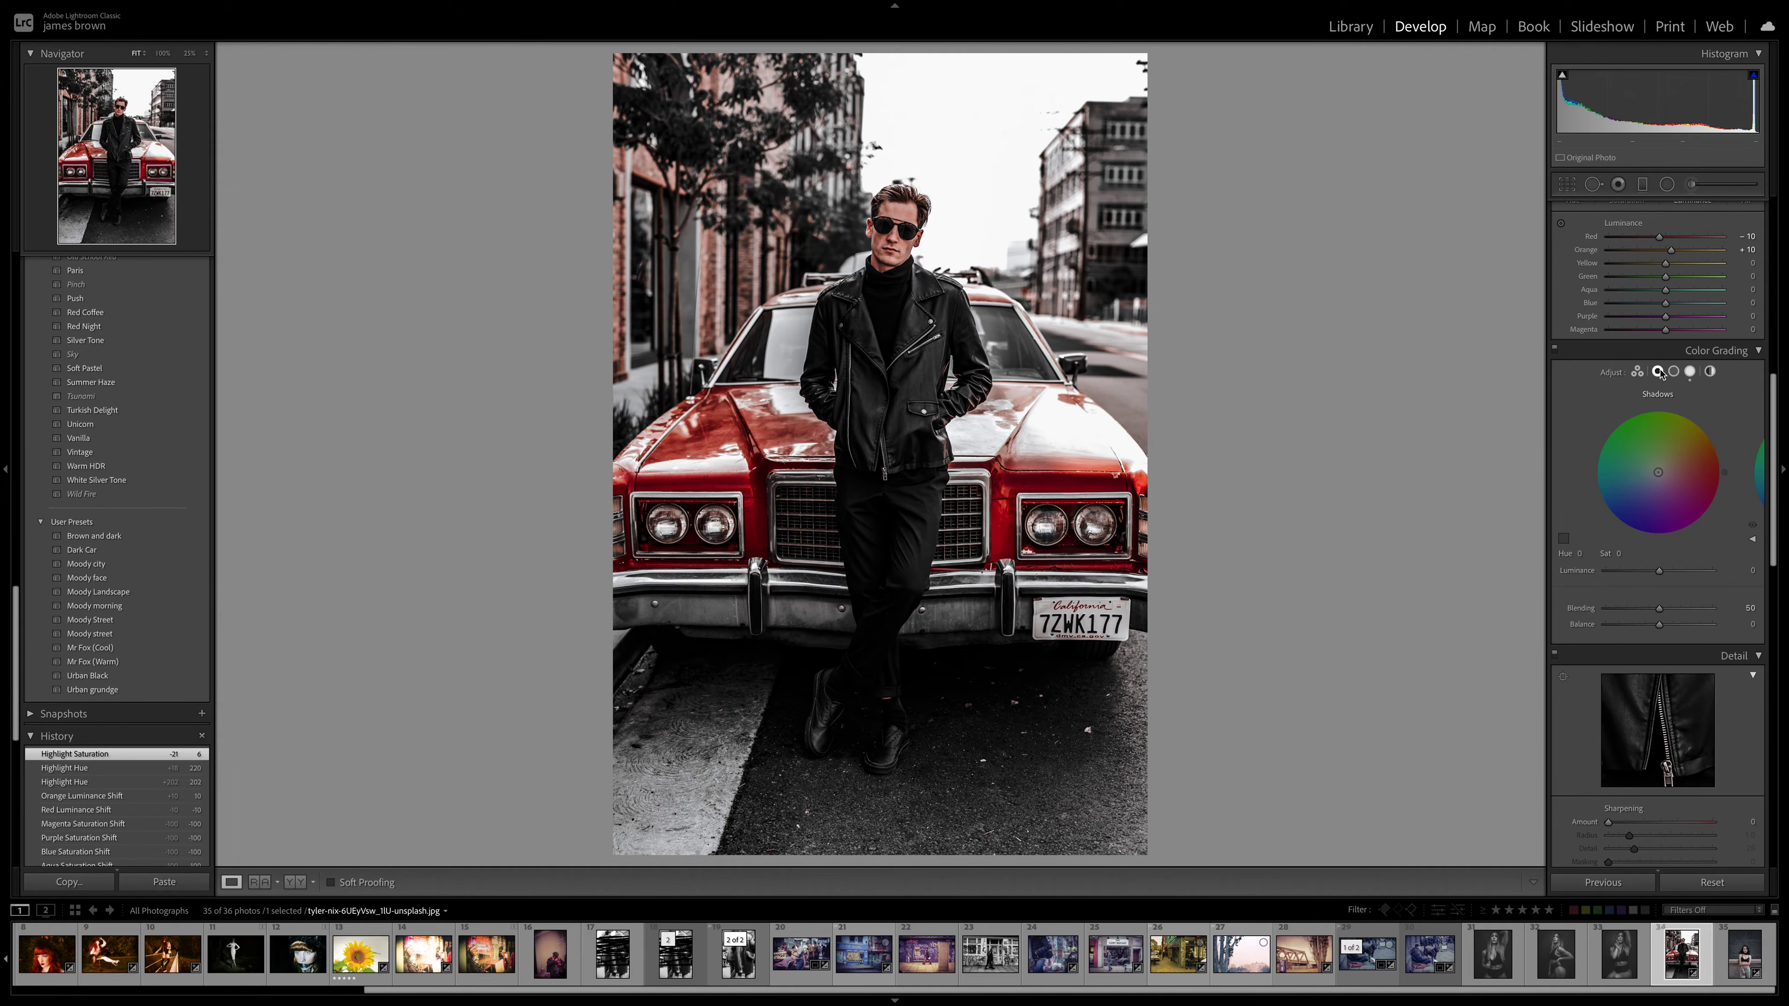
pyautogui.moveTo(1658, 472)
pyautogui.mouseDown()
pyautogui.moveTo(1622, 512)
pyautogui.moveTo(1648, 484)
pyautogui.mouseUp()
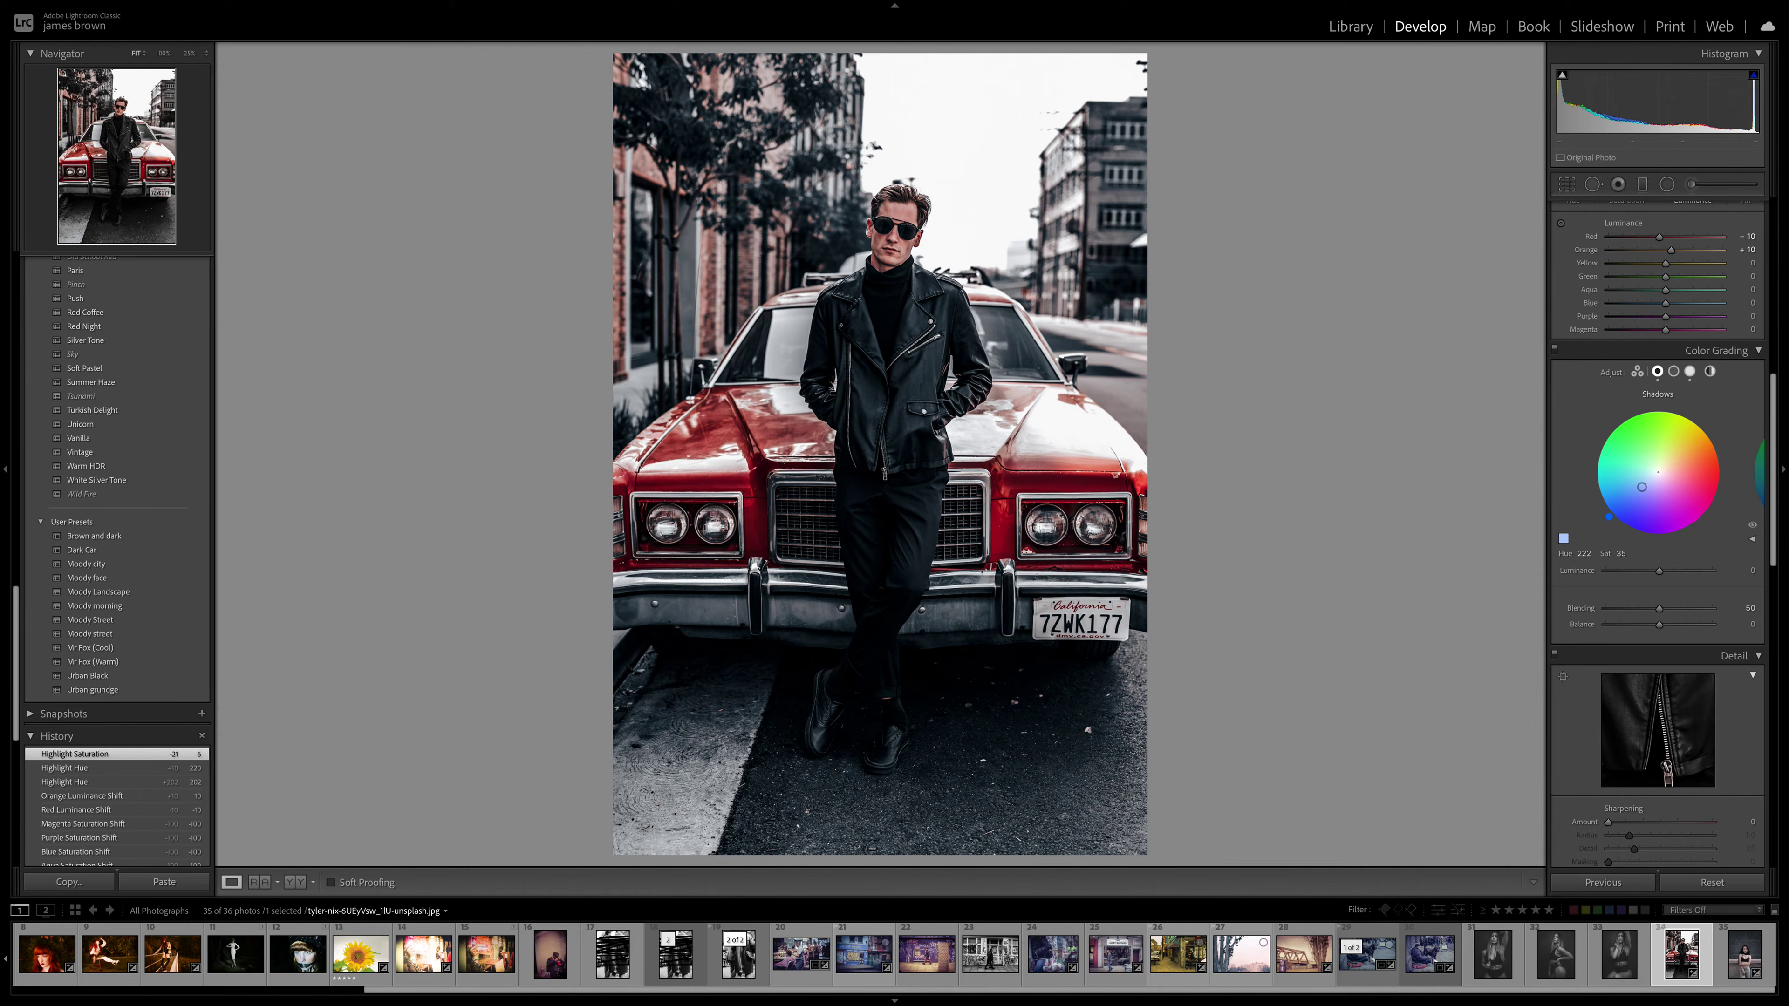
pyautogui.moveTo(1641, 487); pyautogui.dragTo(1652, 477)
pyautogui.moveTo(1653, 477); pyautogui.dragTo(1654, 476)
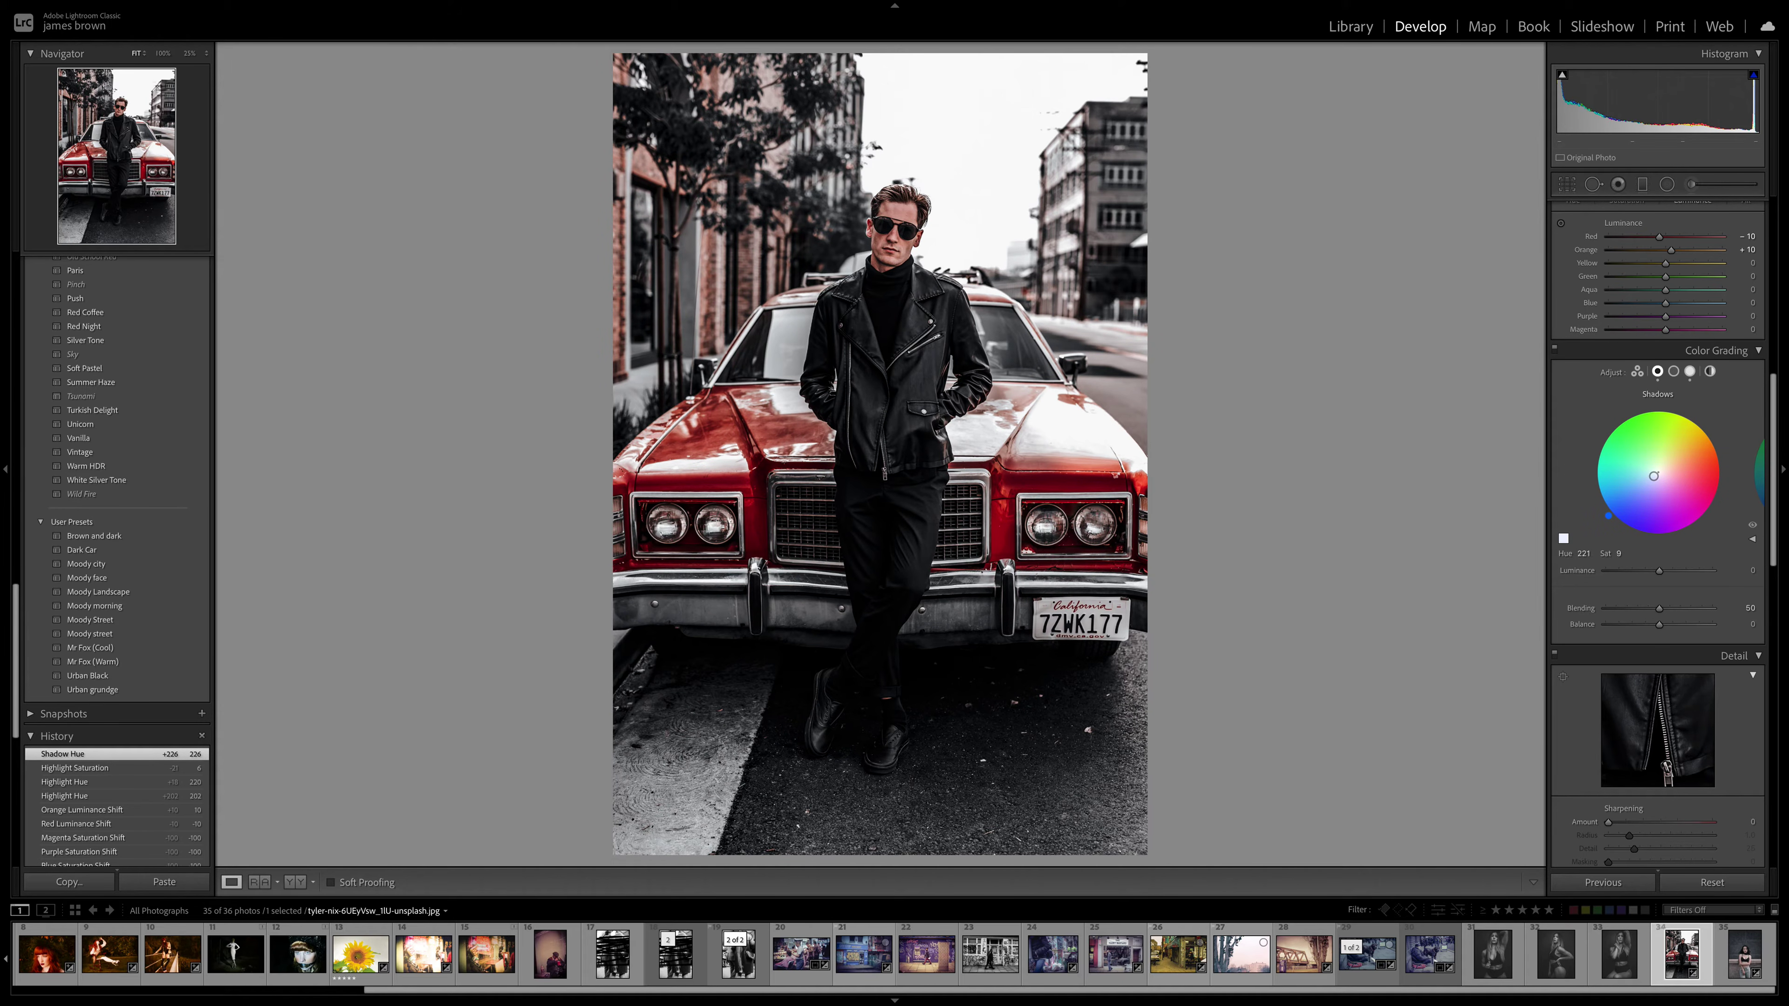
pyautogui.moveTo(1609, 516); pyautogui.dragTo(1612, 518)
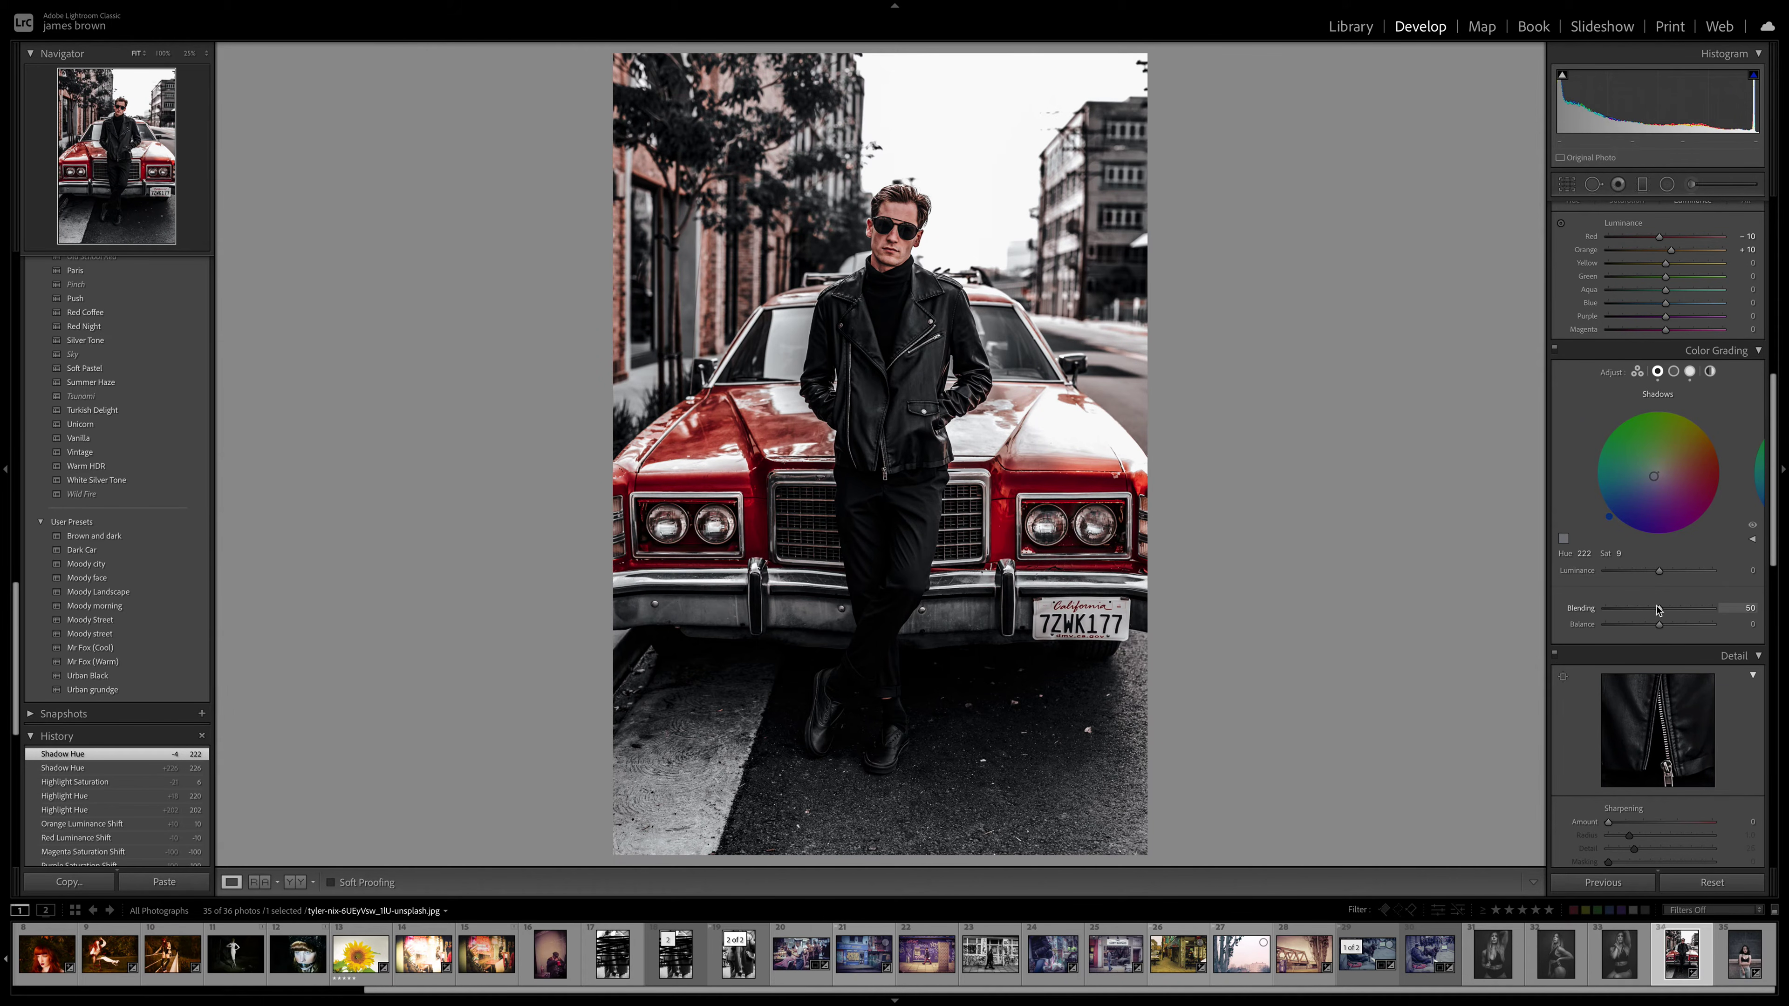
# Return to the highlights color wheel and set the Color Grading Blending to 100.
pyautogui.click(1690, 372)
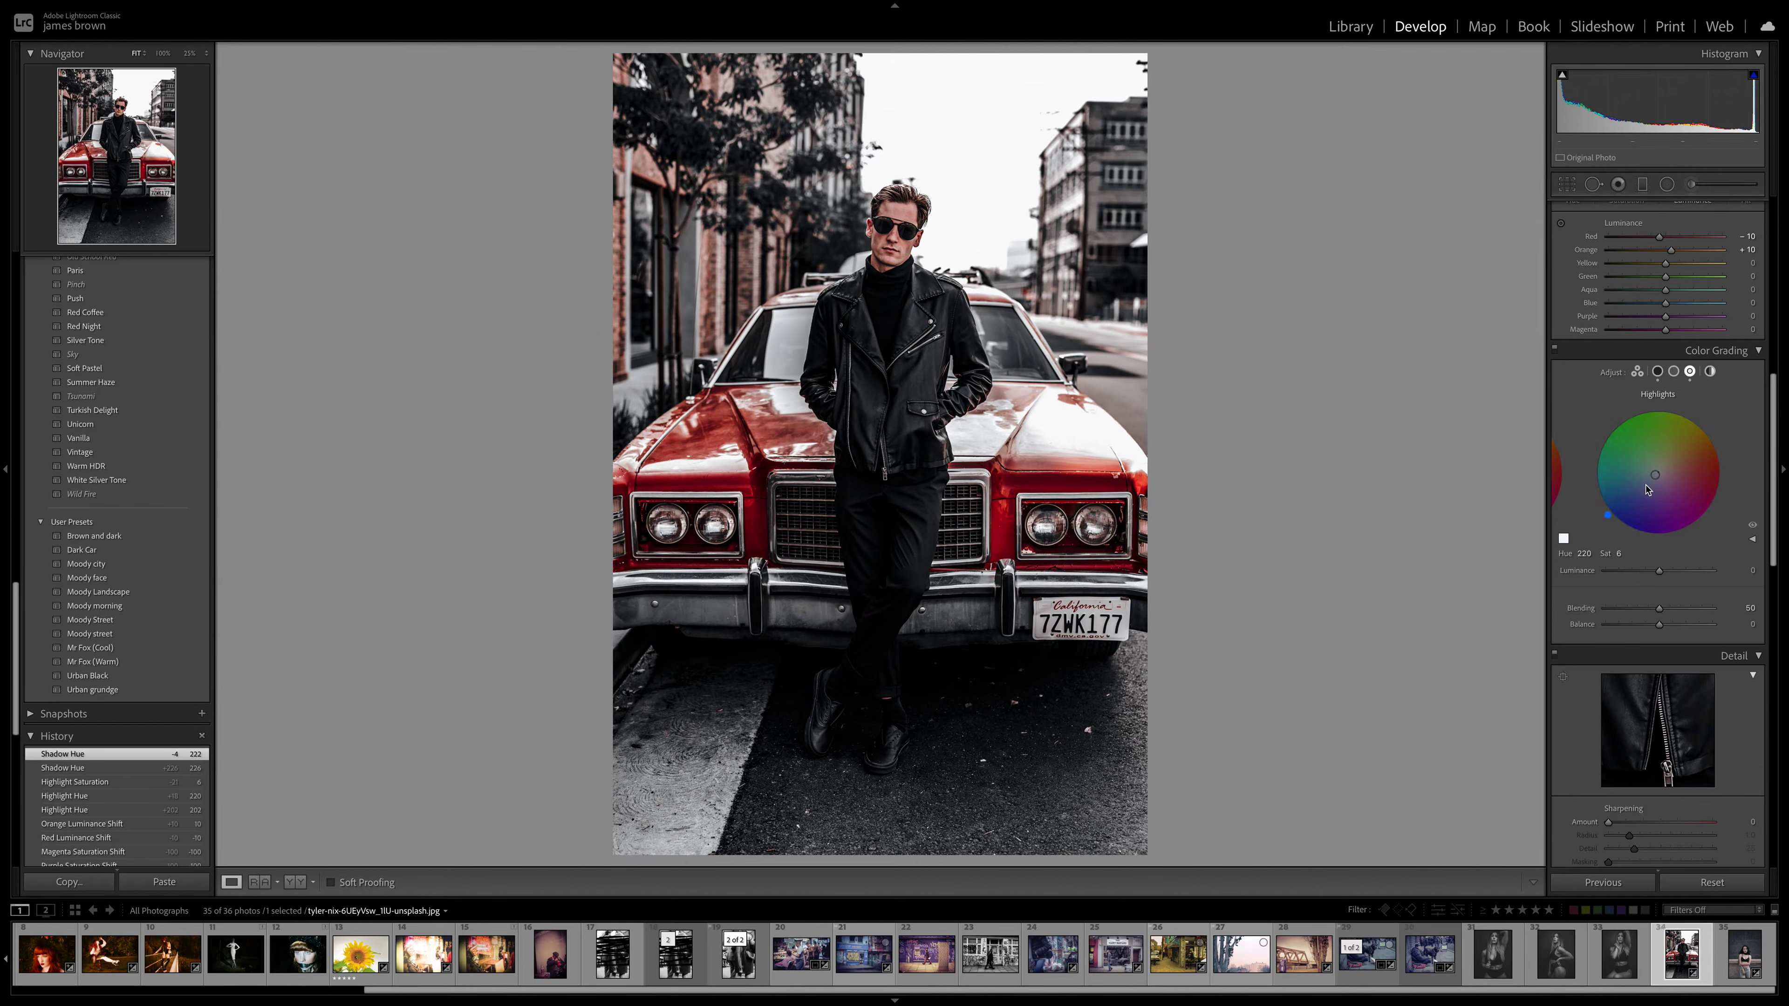
pyautogui.click(1660, 609)
pyautogui.moveTo(1660, 610); pyautogui.dragTo(1727, 609)
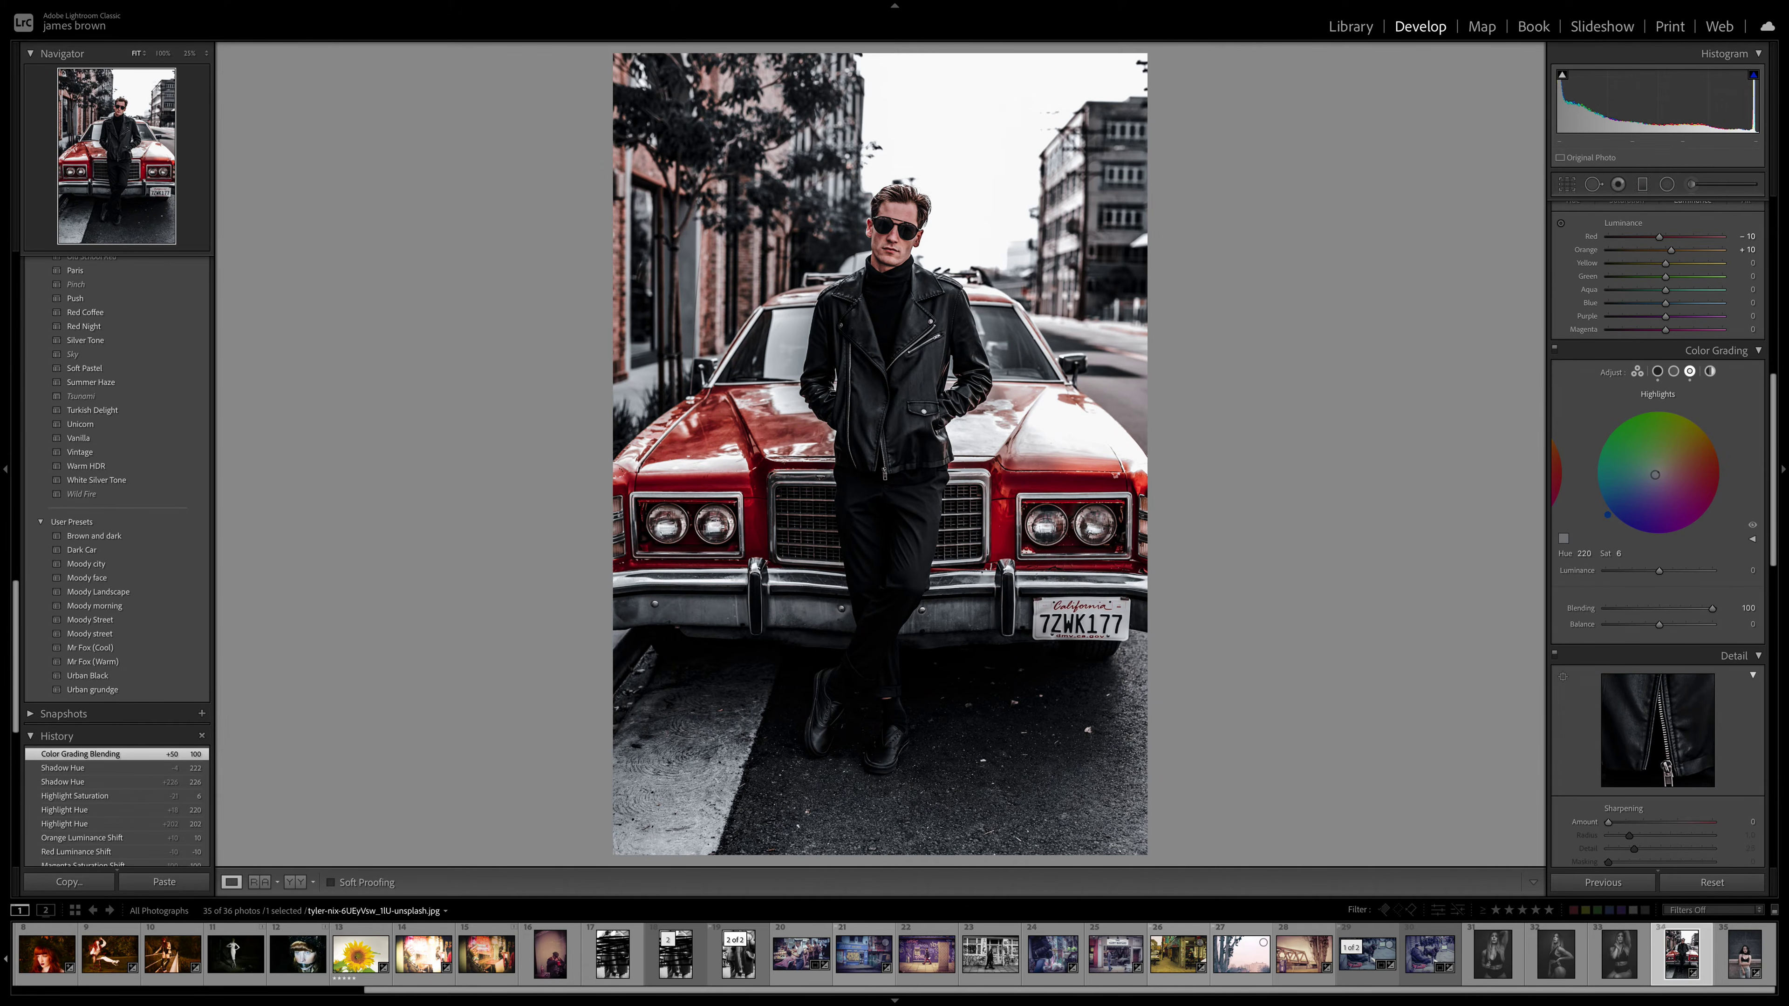
pyautogui.scroll(-4, 1683, 494)
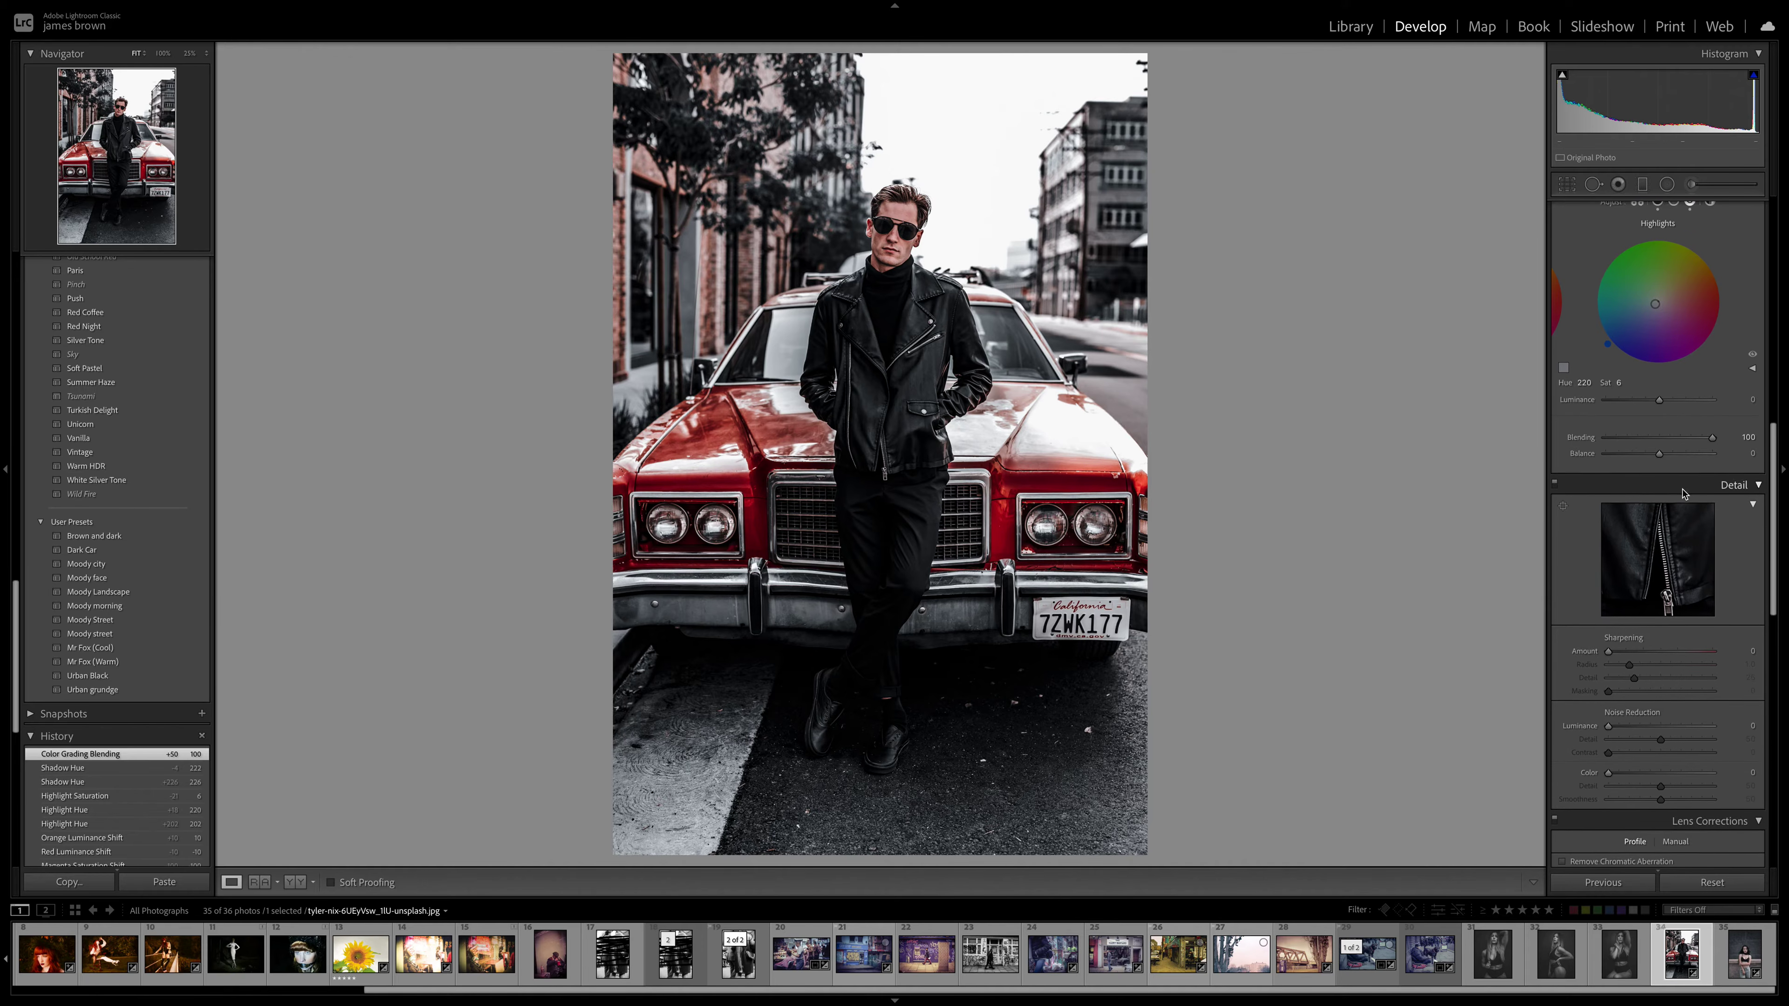
# Set the Sharpening Amount to 10 and the Sharpening Detail to 50.
pyautogui.scroll(-1, 1683, 494)
pyautogui.moveTo(1609, 619); pyautogui.dragTo(1663, 627)
pyautogui.scroll(-1, 1639, 631)
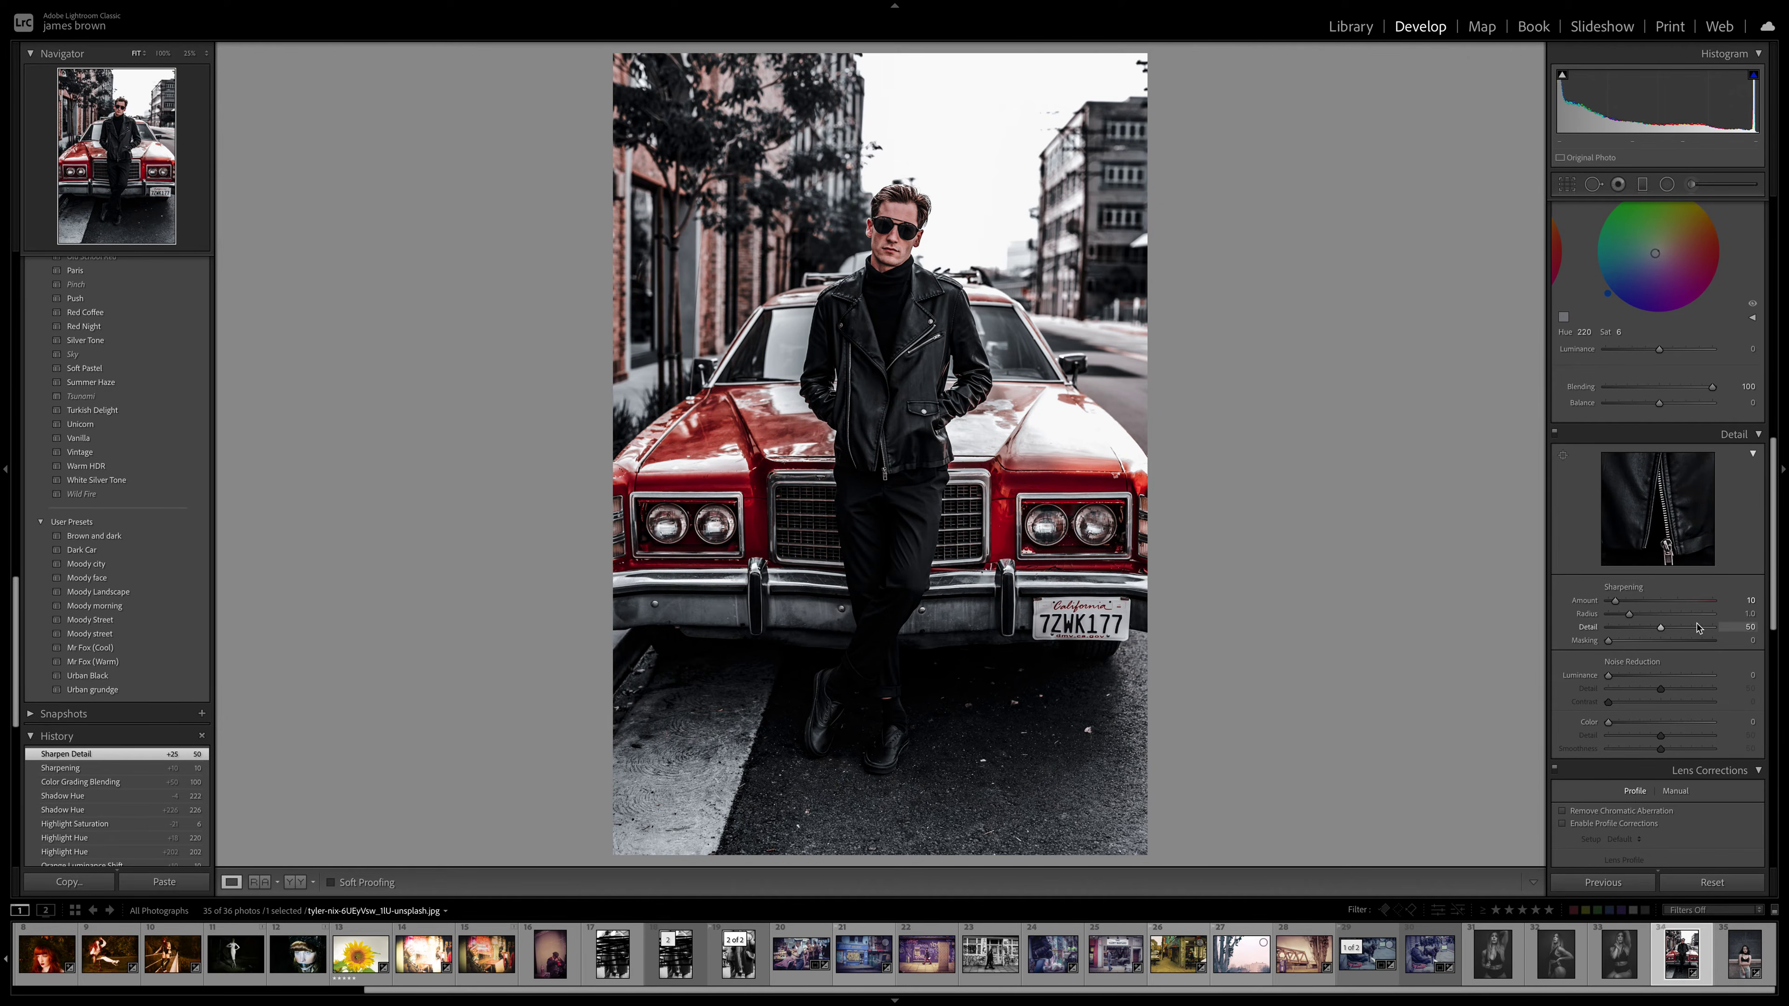
# Set both the Luminance and the Color noise reduction to 15.
pyautogui.scroll(-5, 1669, 617)
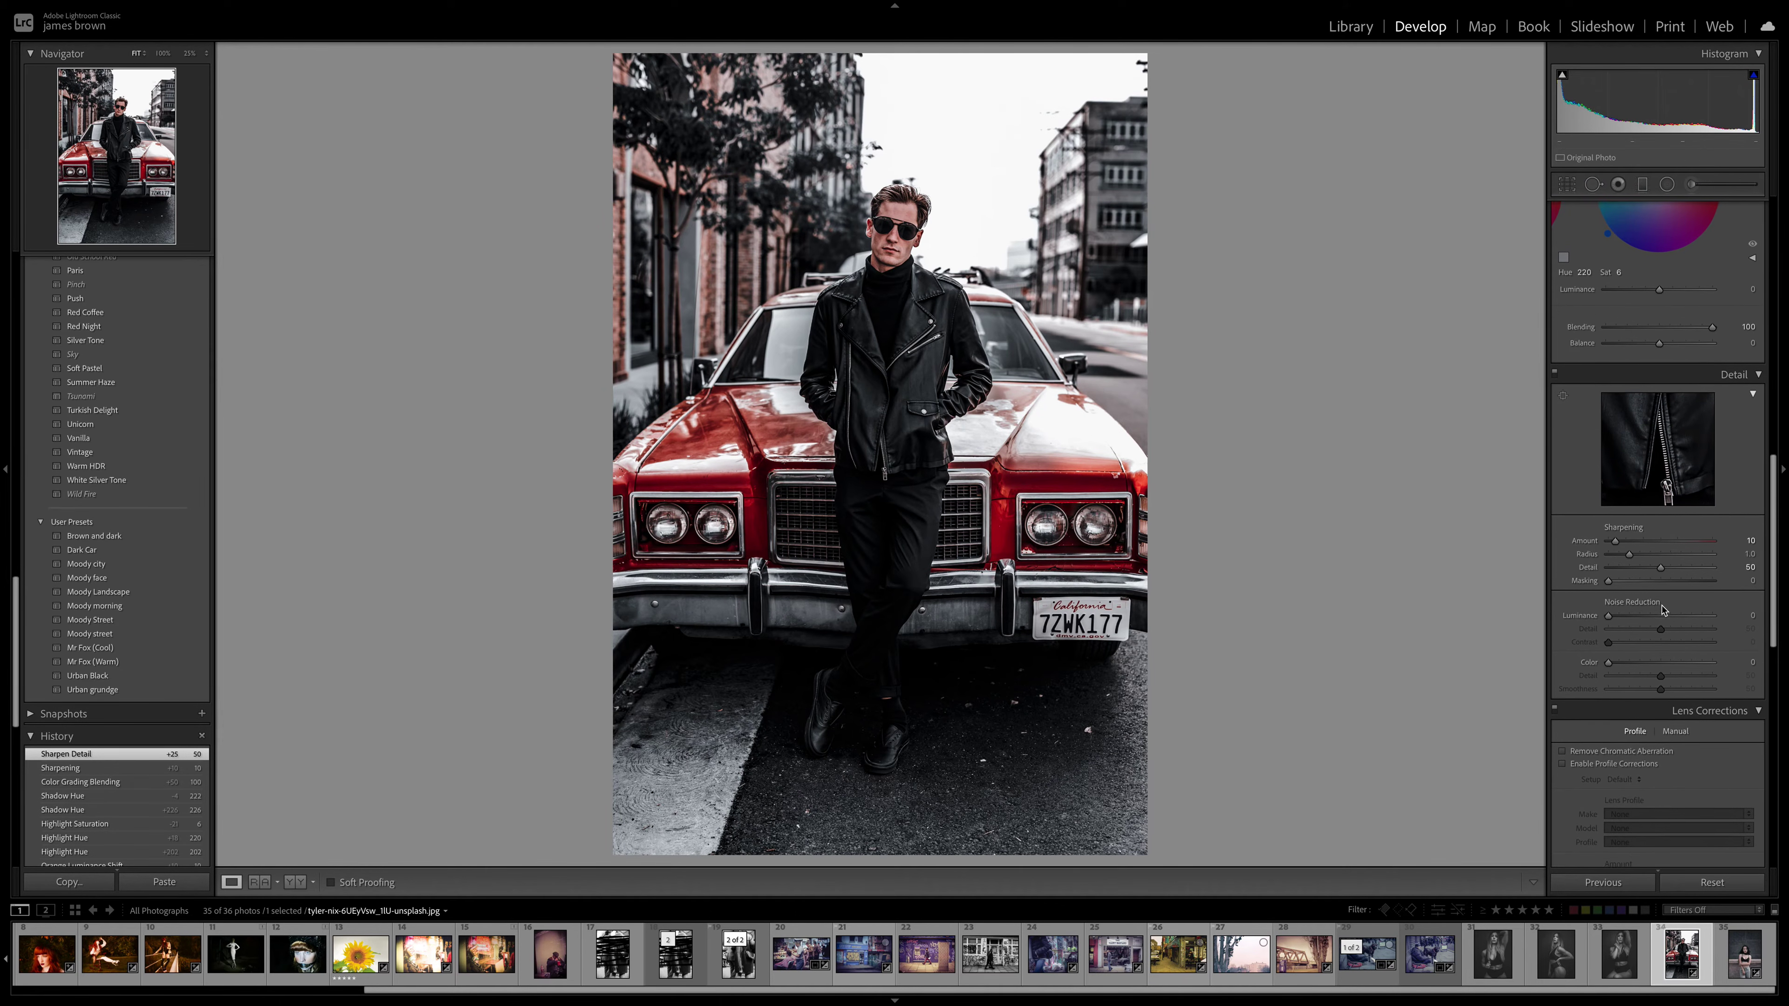
pyautogui.scroll(-3, 1663, 610)
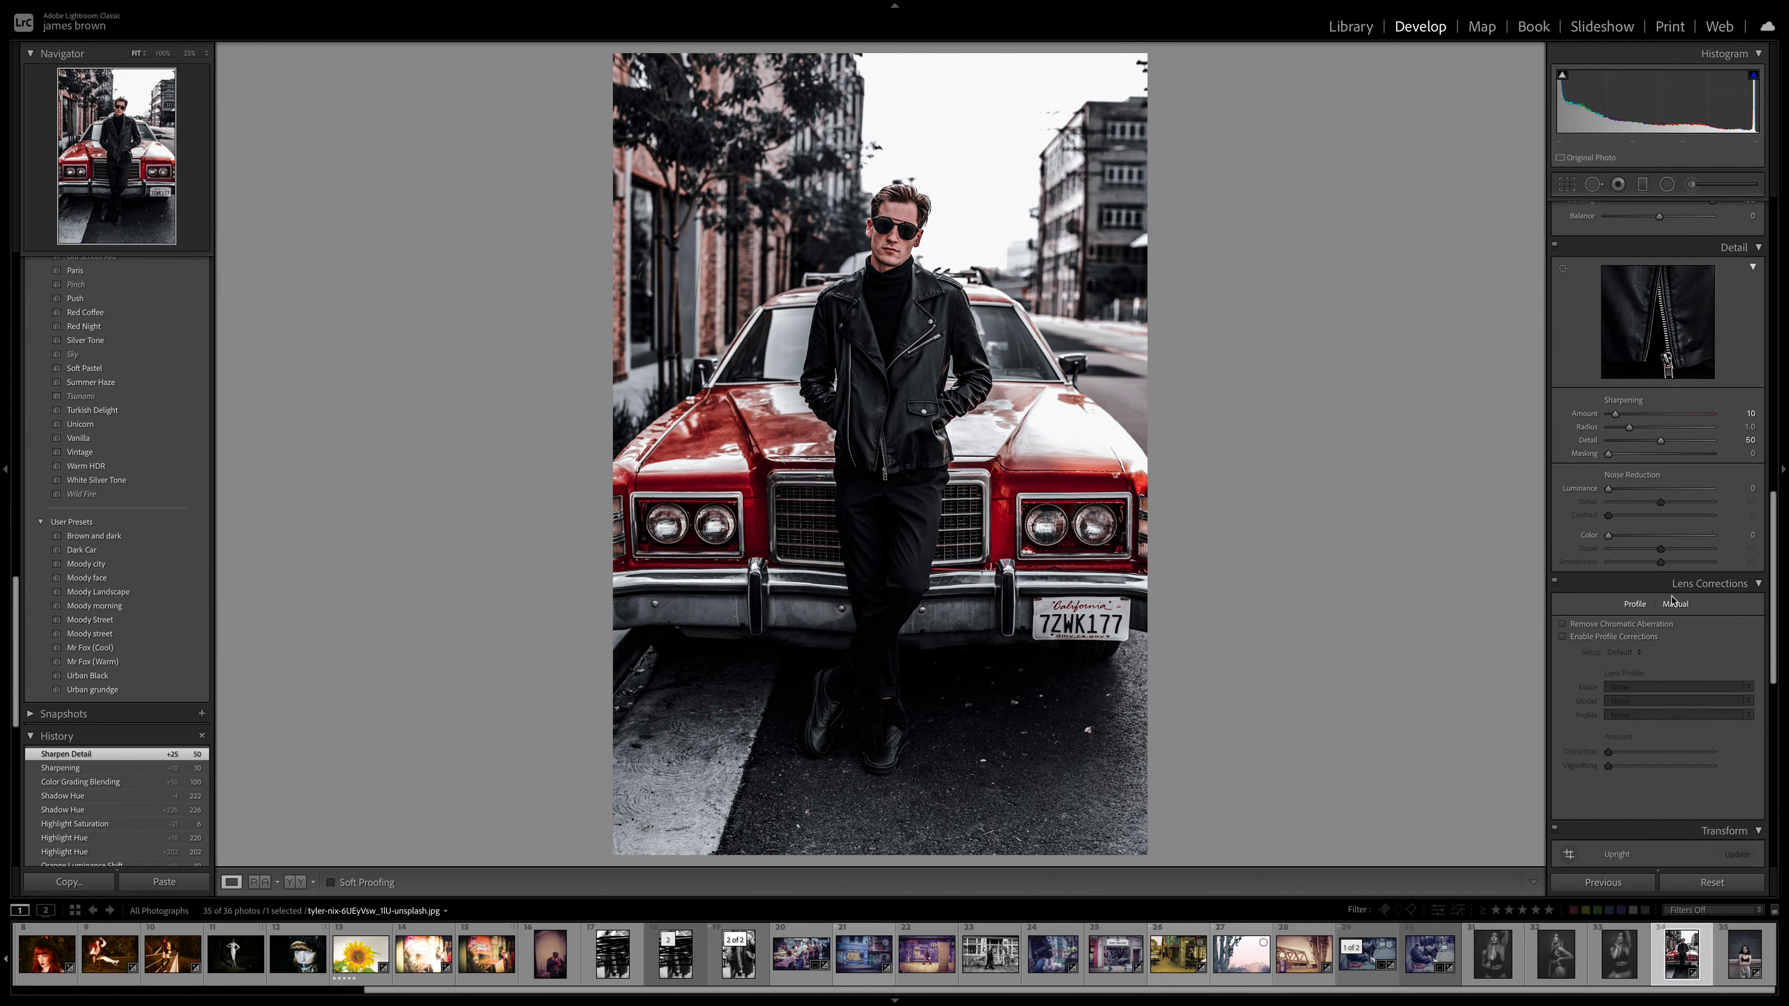
pyautogui.moveTo(1612, 489); pyautogui.dragTo(1626, 491)
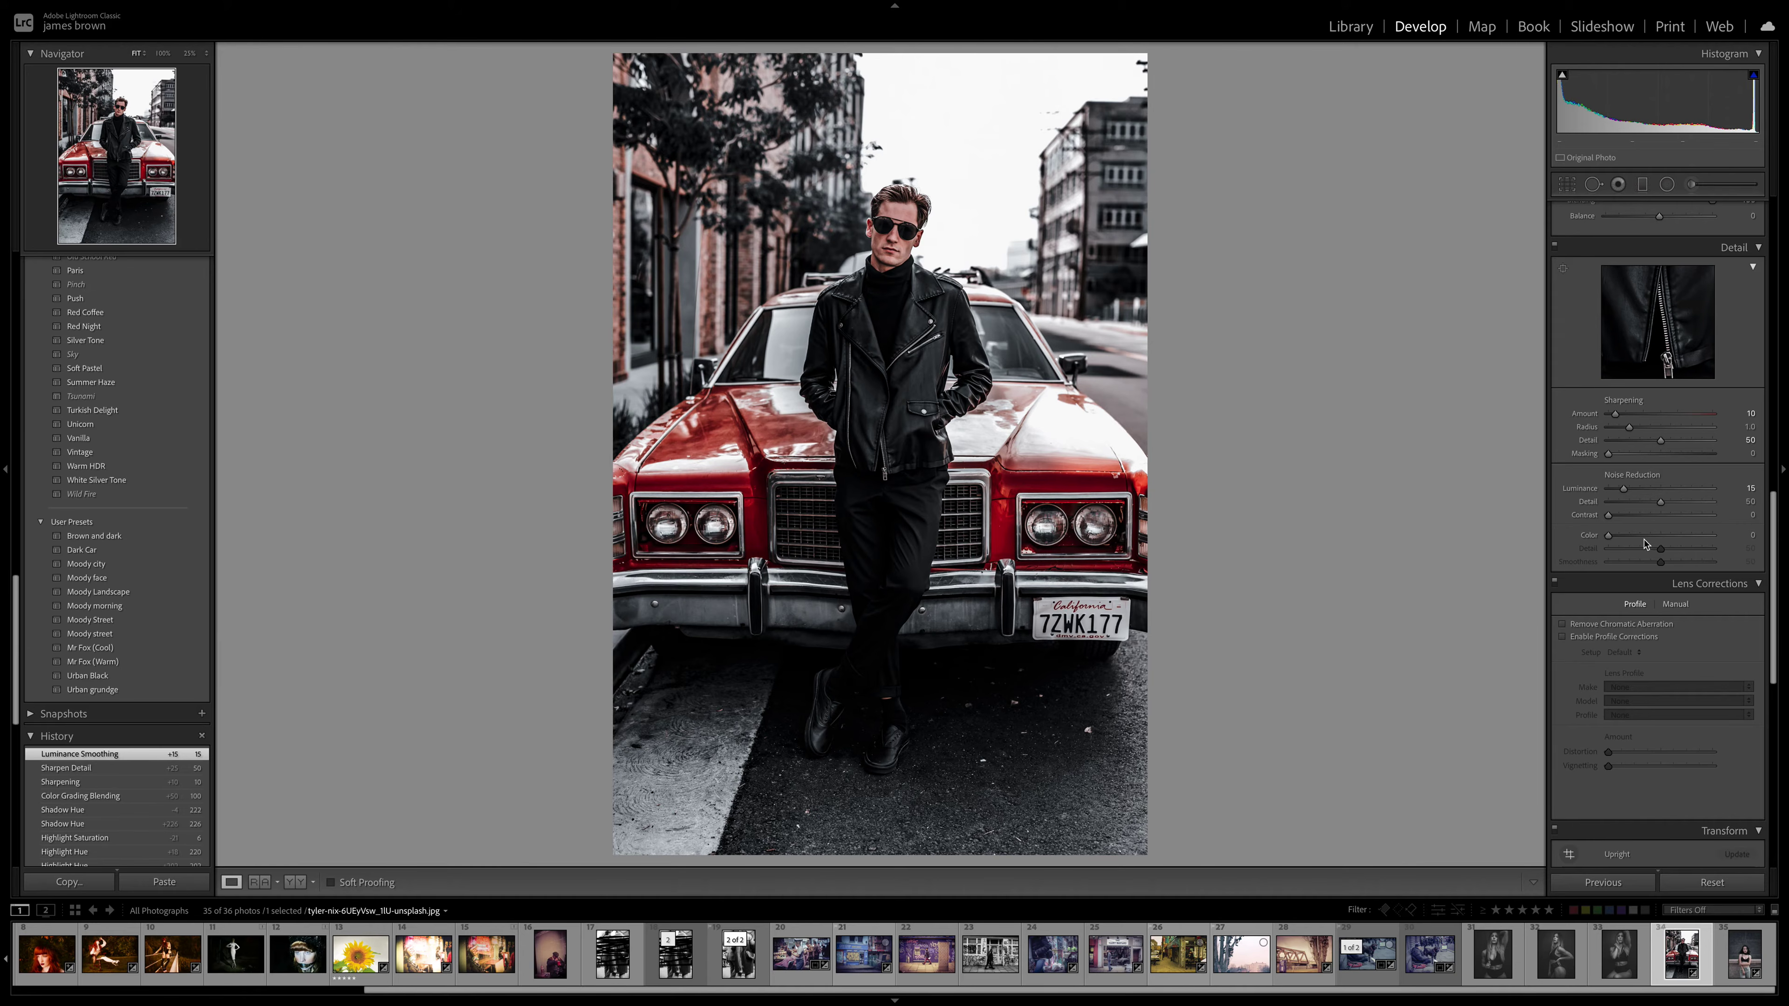
pyautogui.moveTo(1614, 541); pyautogui.dragTo(1624, 540)
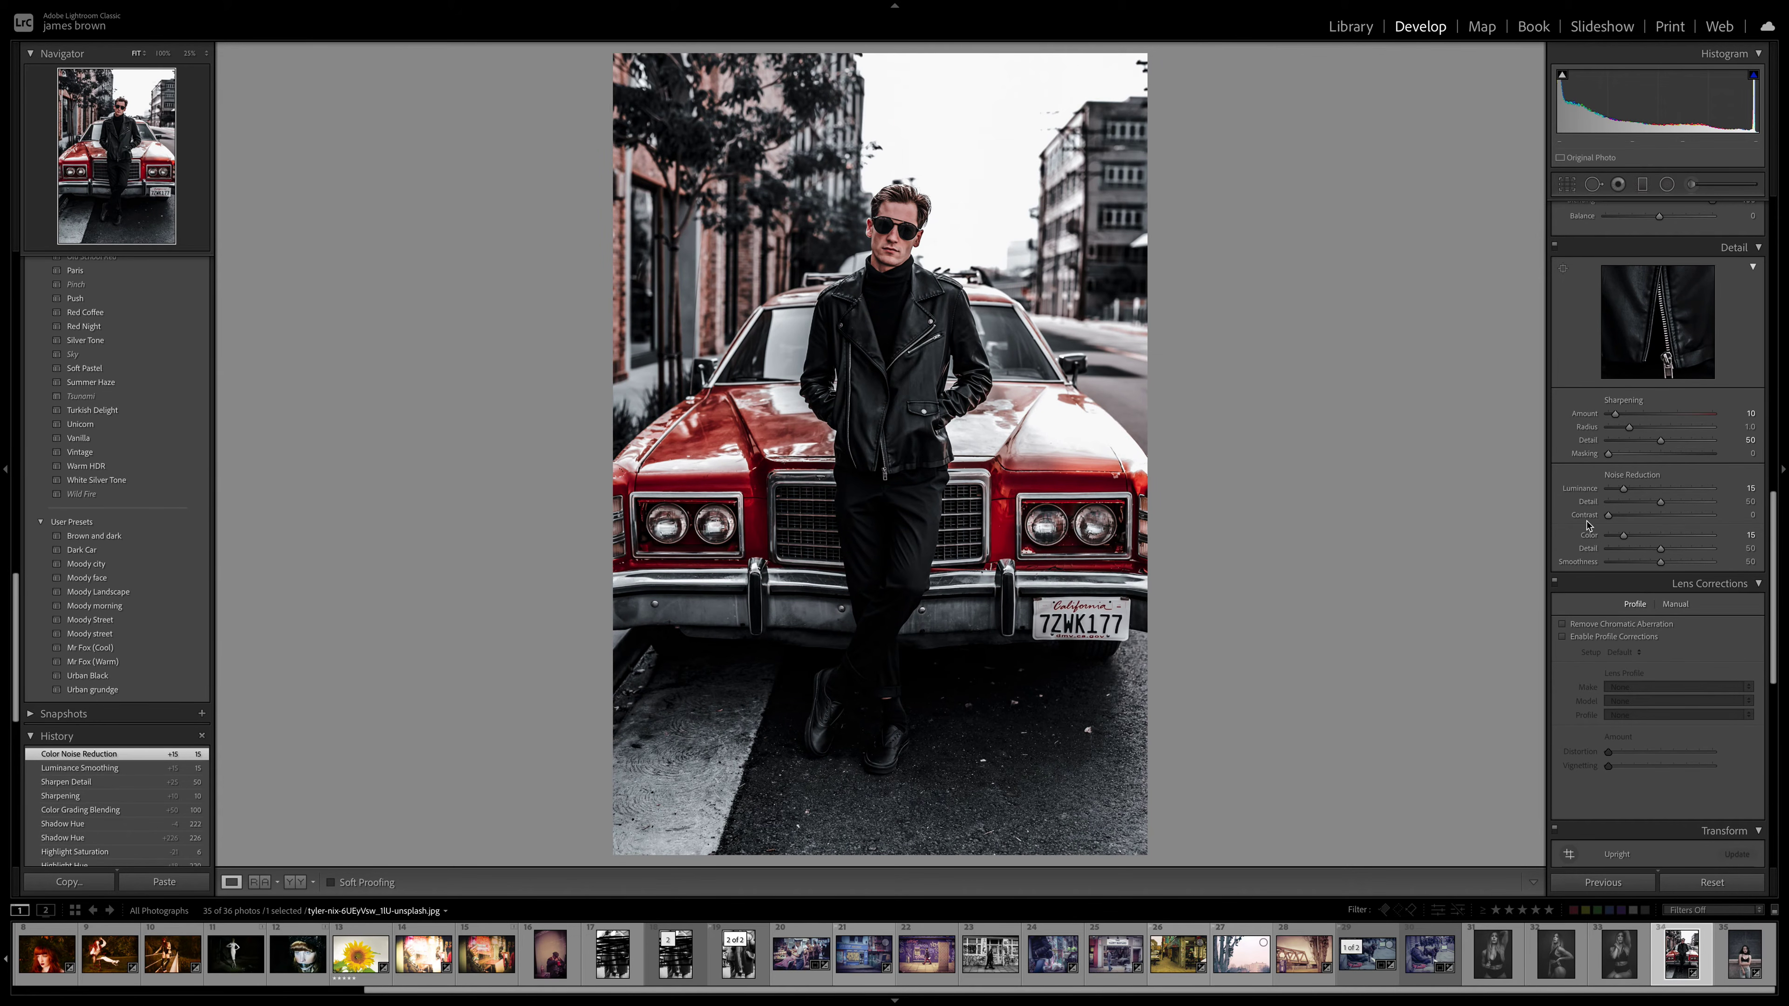
# Compare the edit with the original side by side, inspecting the man's face and jacket at 100% before returning to the full view.
pyautogui.scroll(-10, 1613, 532)
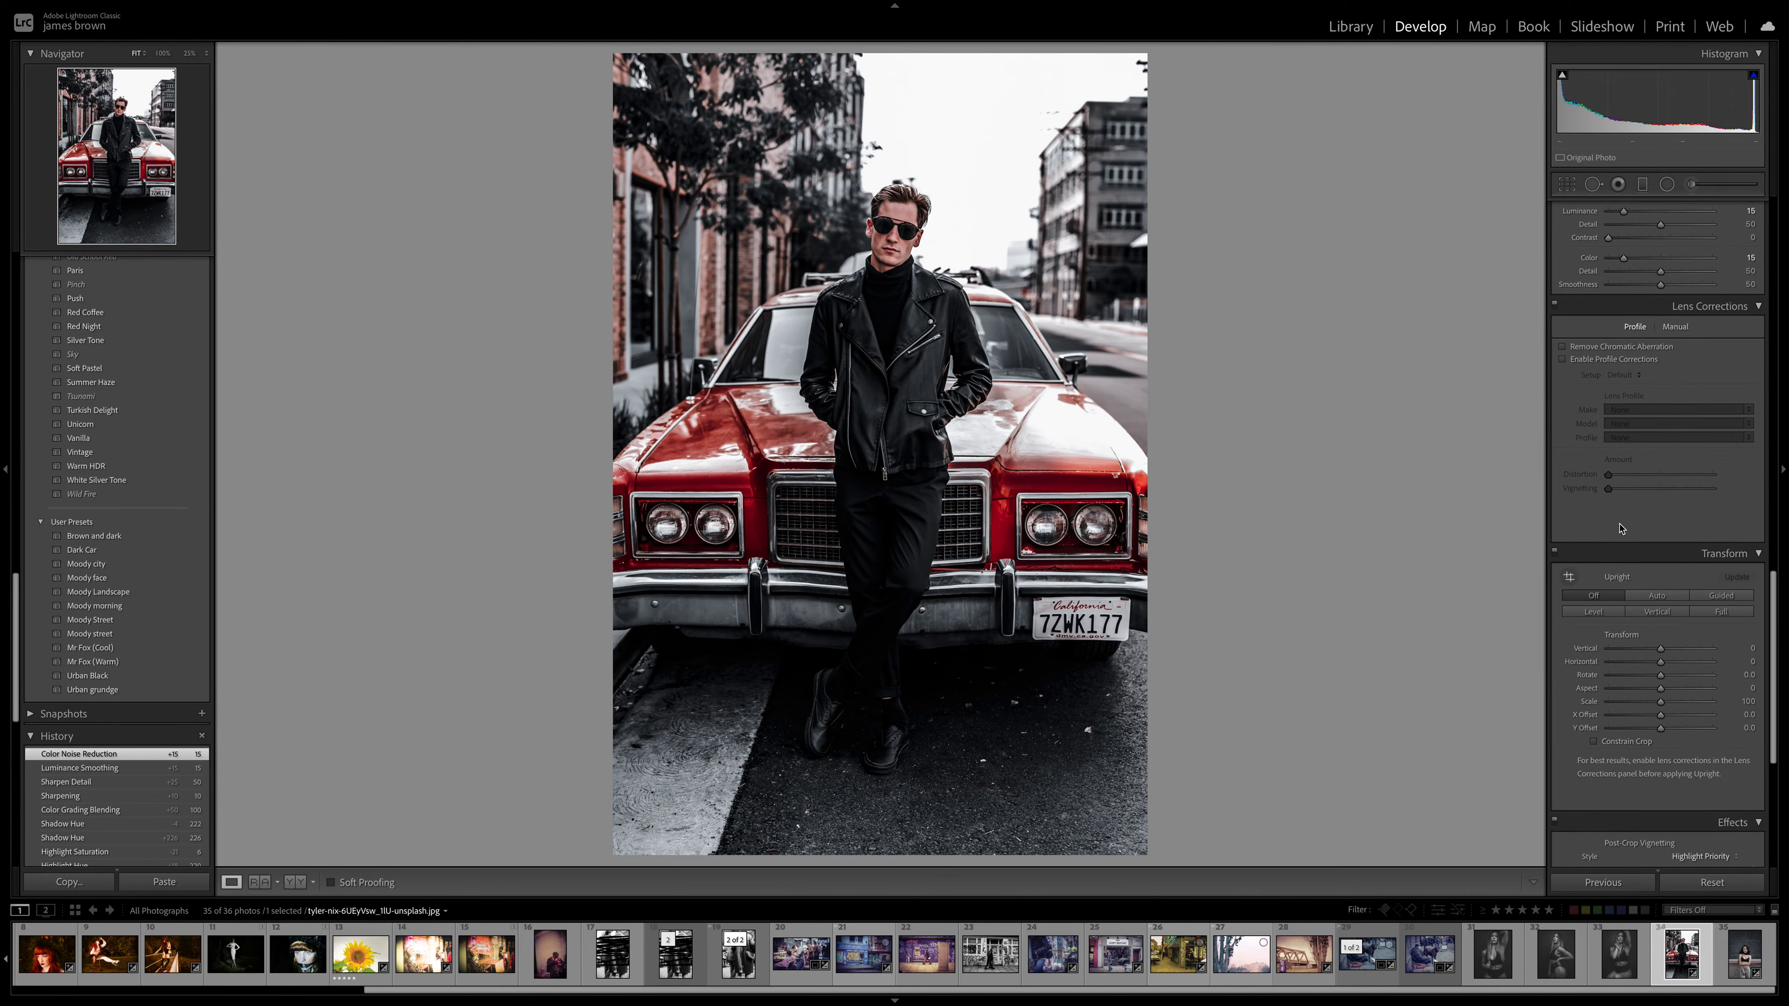
pyautogui.scroll(8, 1620, 529)
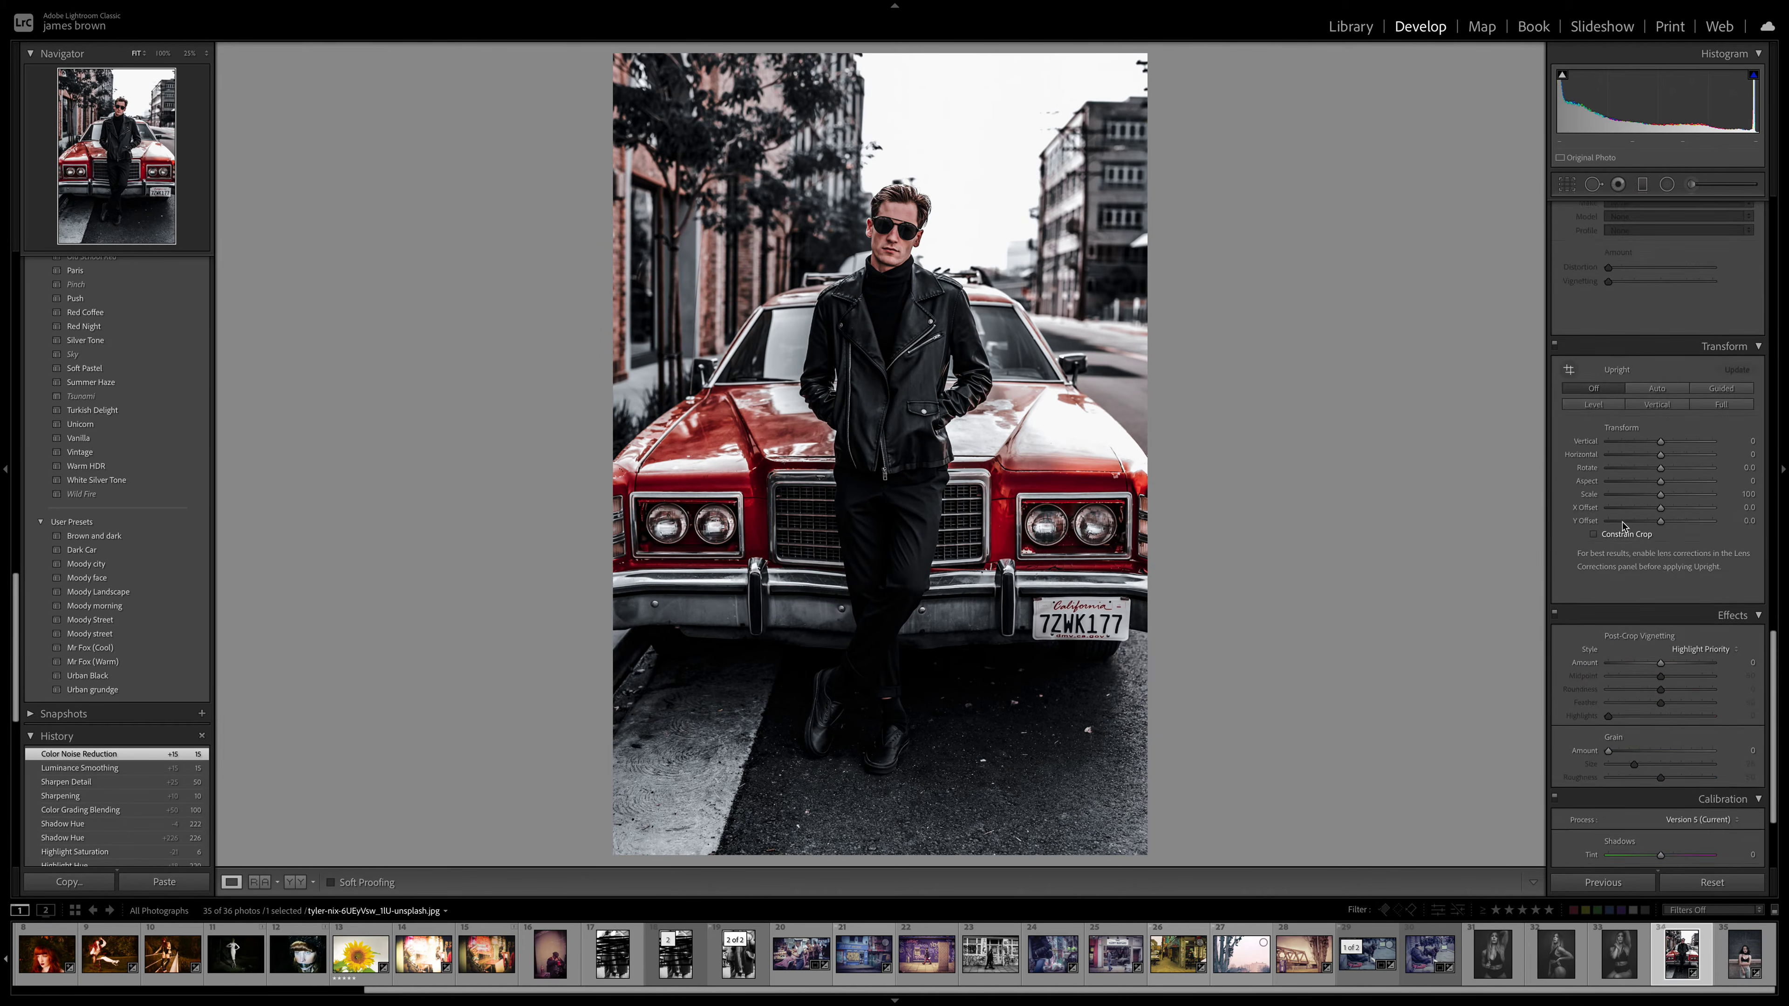
pyautogui.scroll(15, 1622, 525)
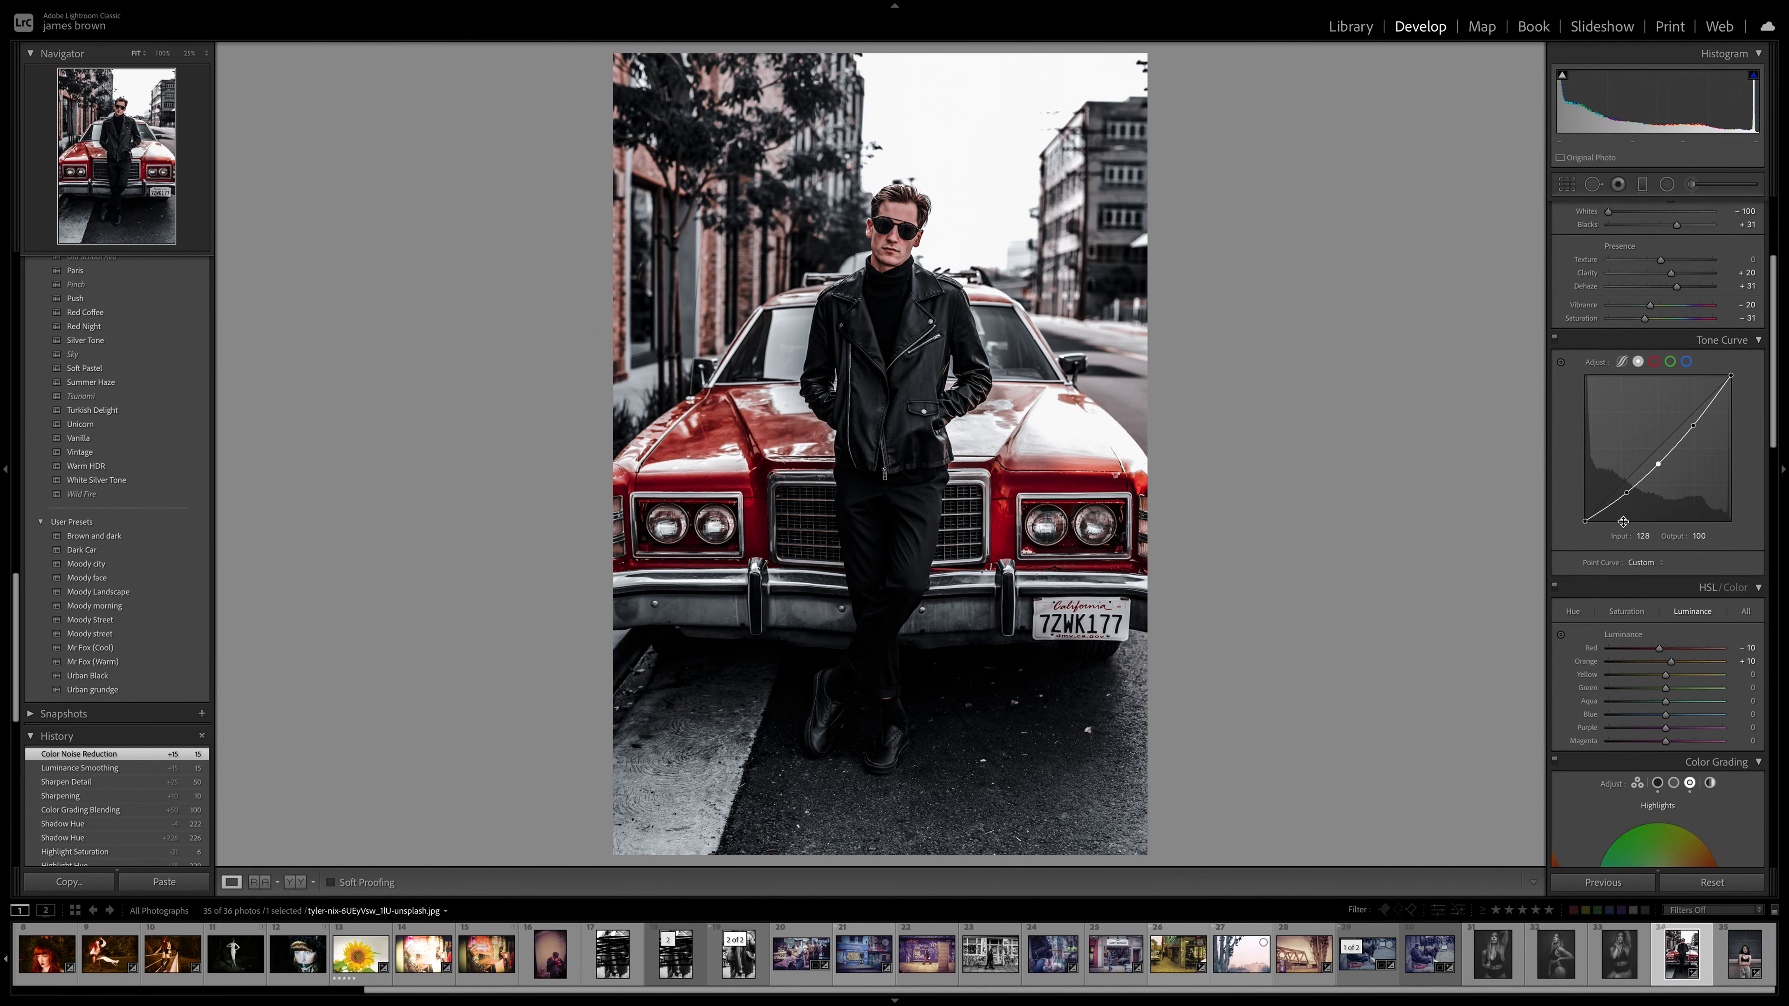
pyautogui.scroll(3, 1623, 521)
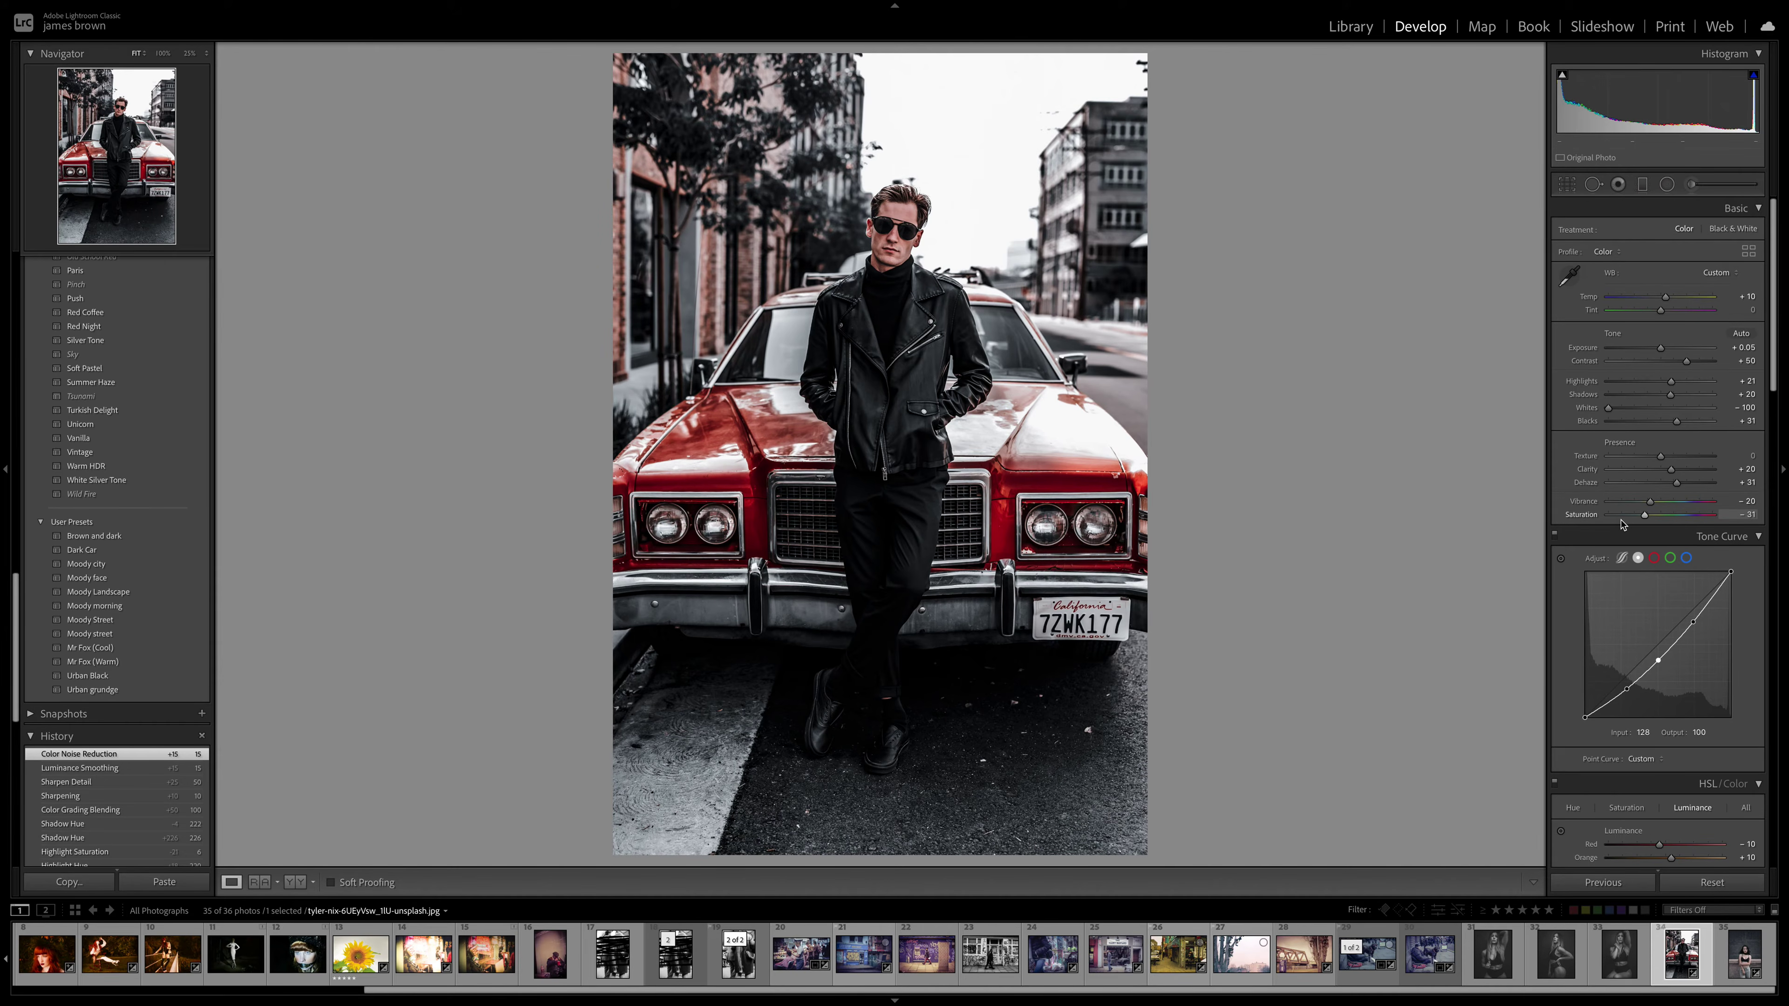
pyautogui.press('y')
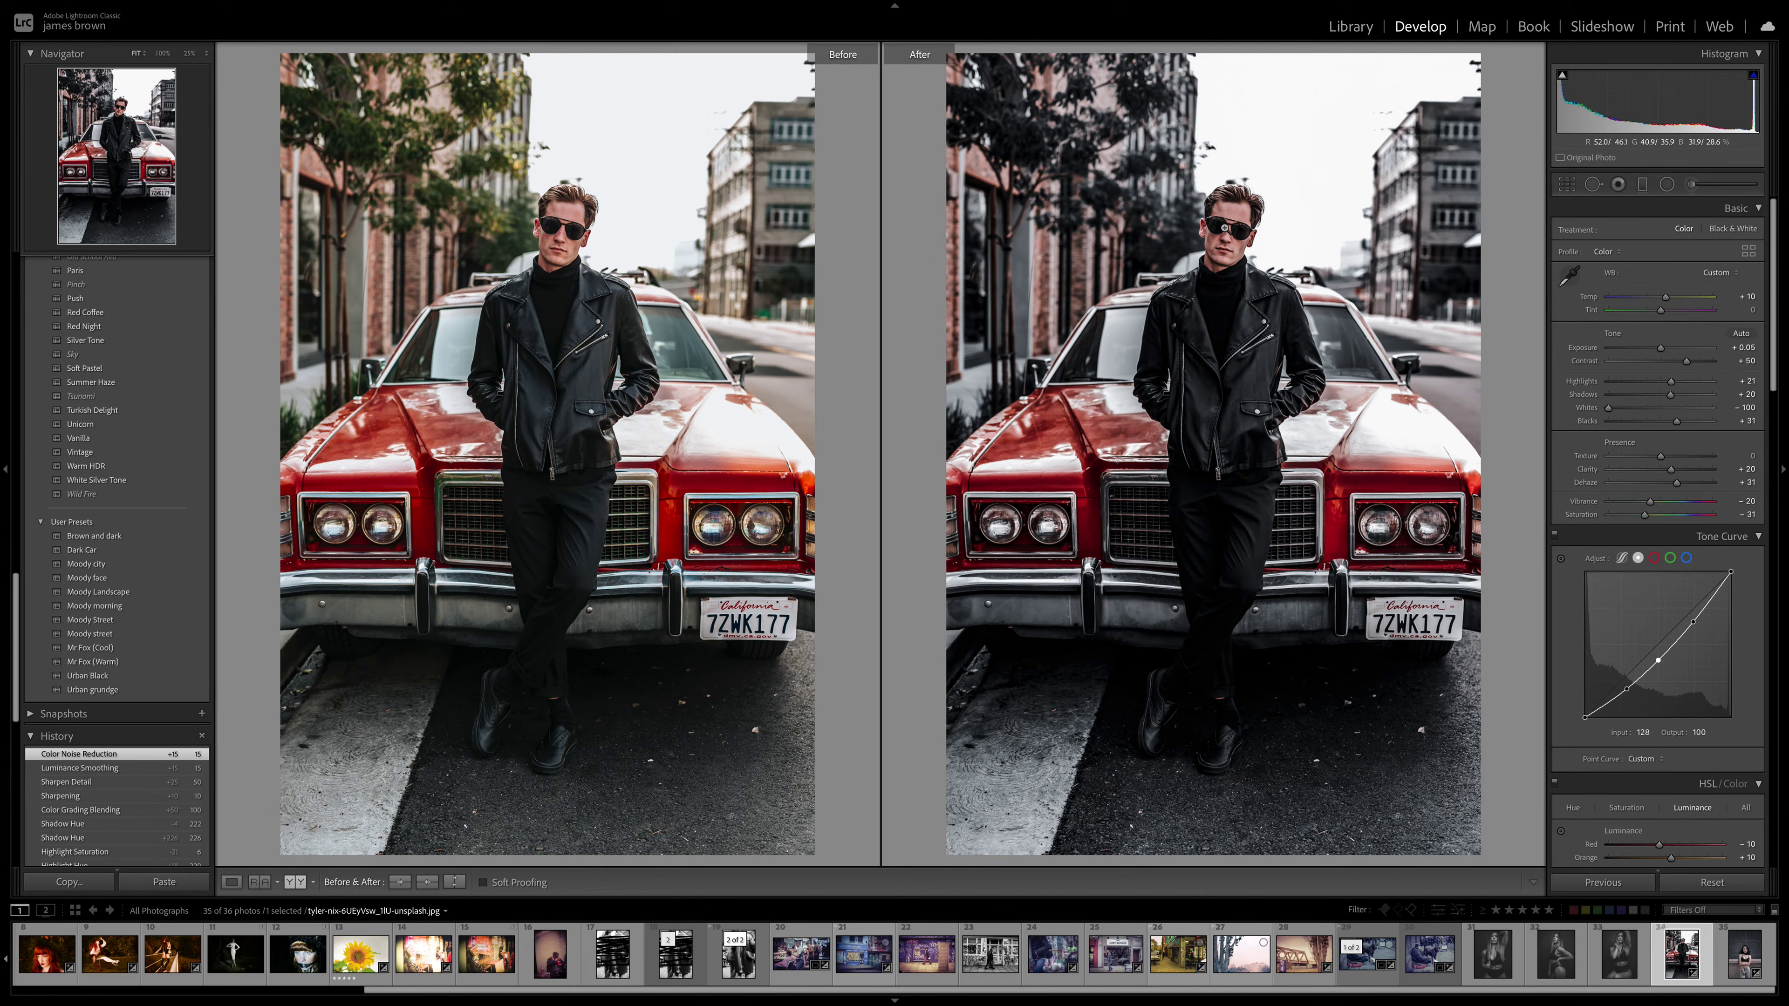
pyautogui.click(1227, 233)
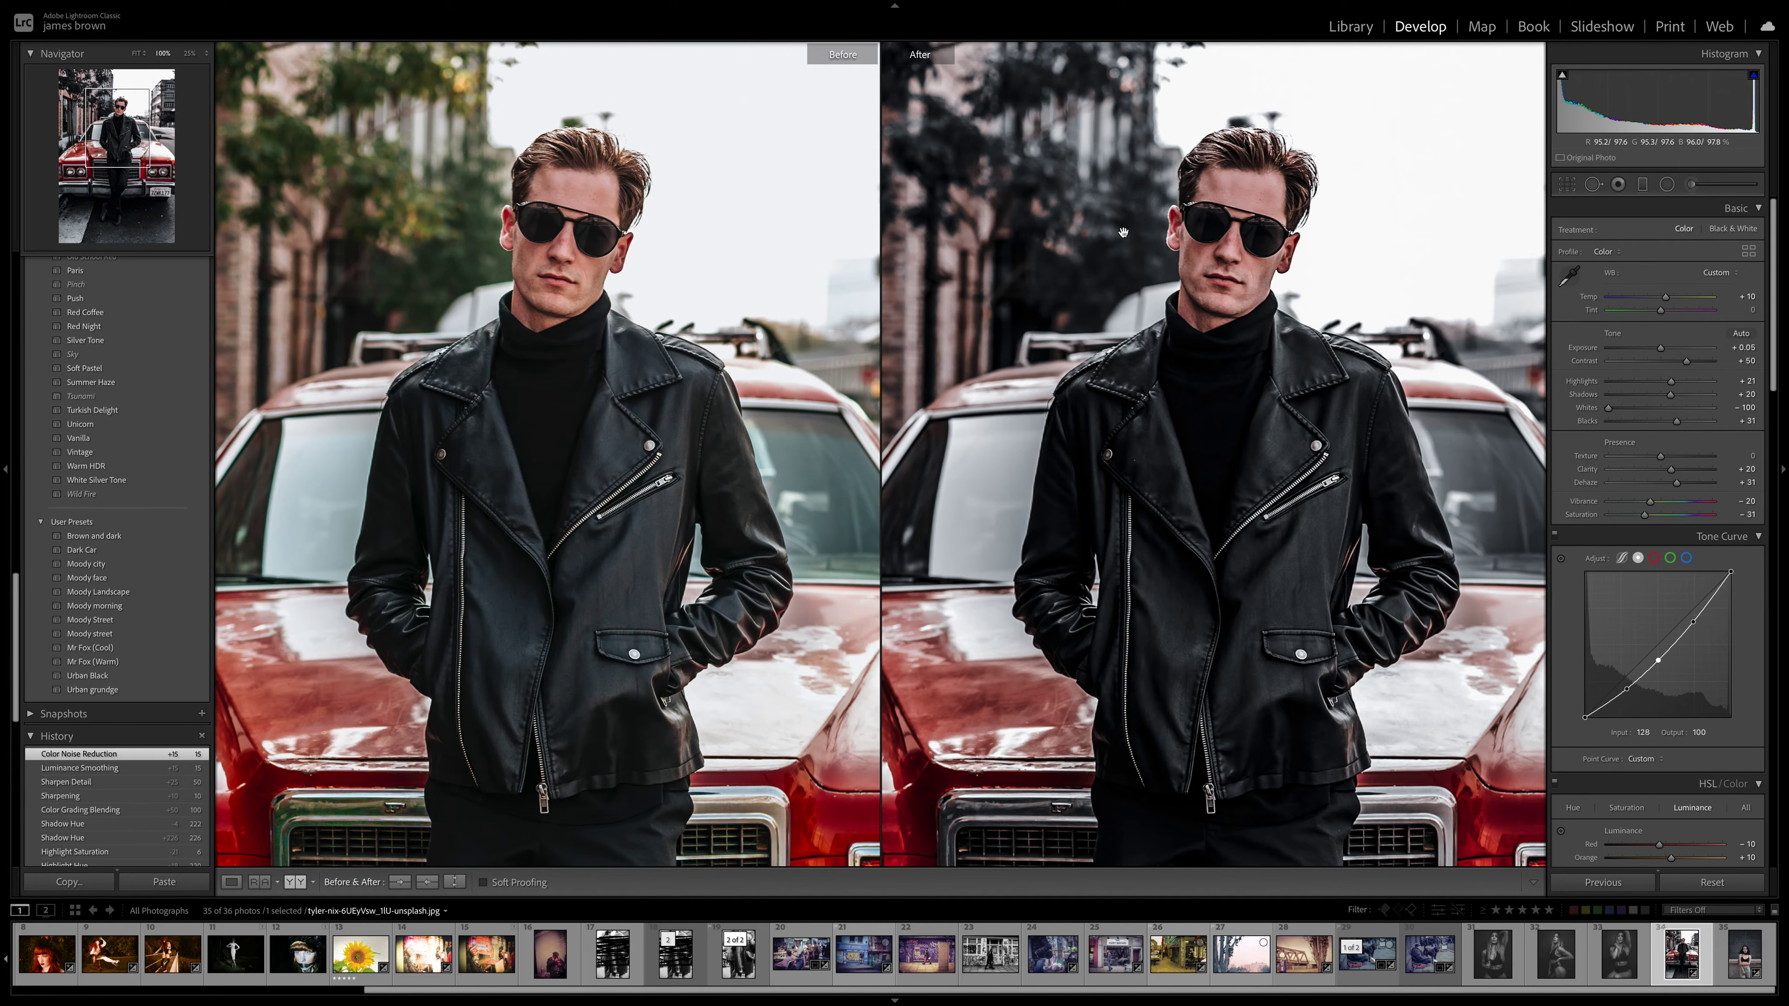
pyautogui.click(1222, 373)
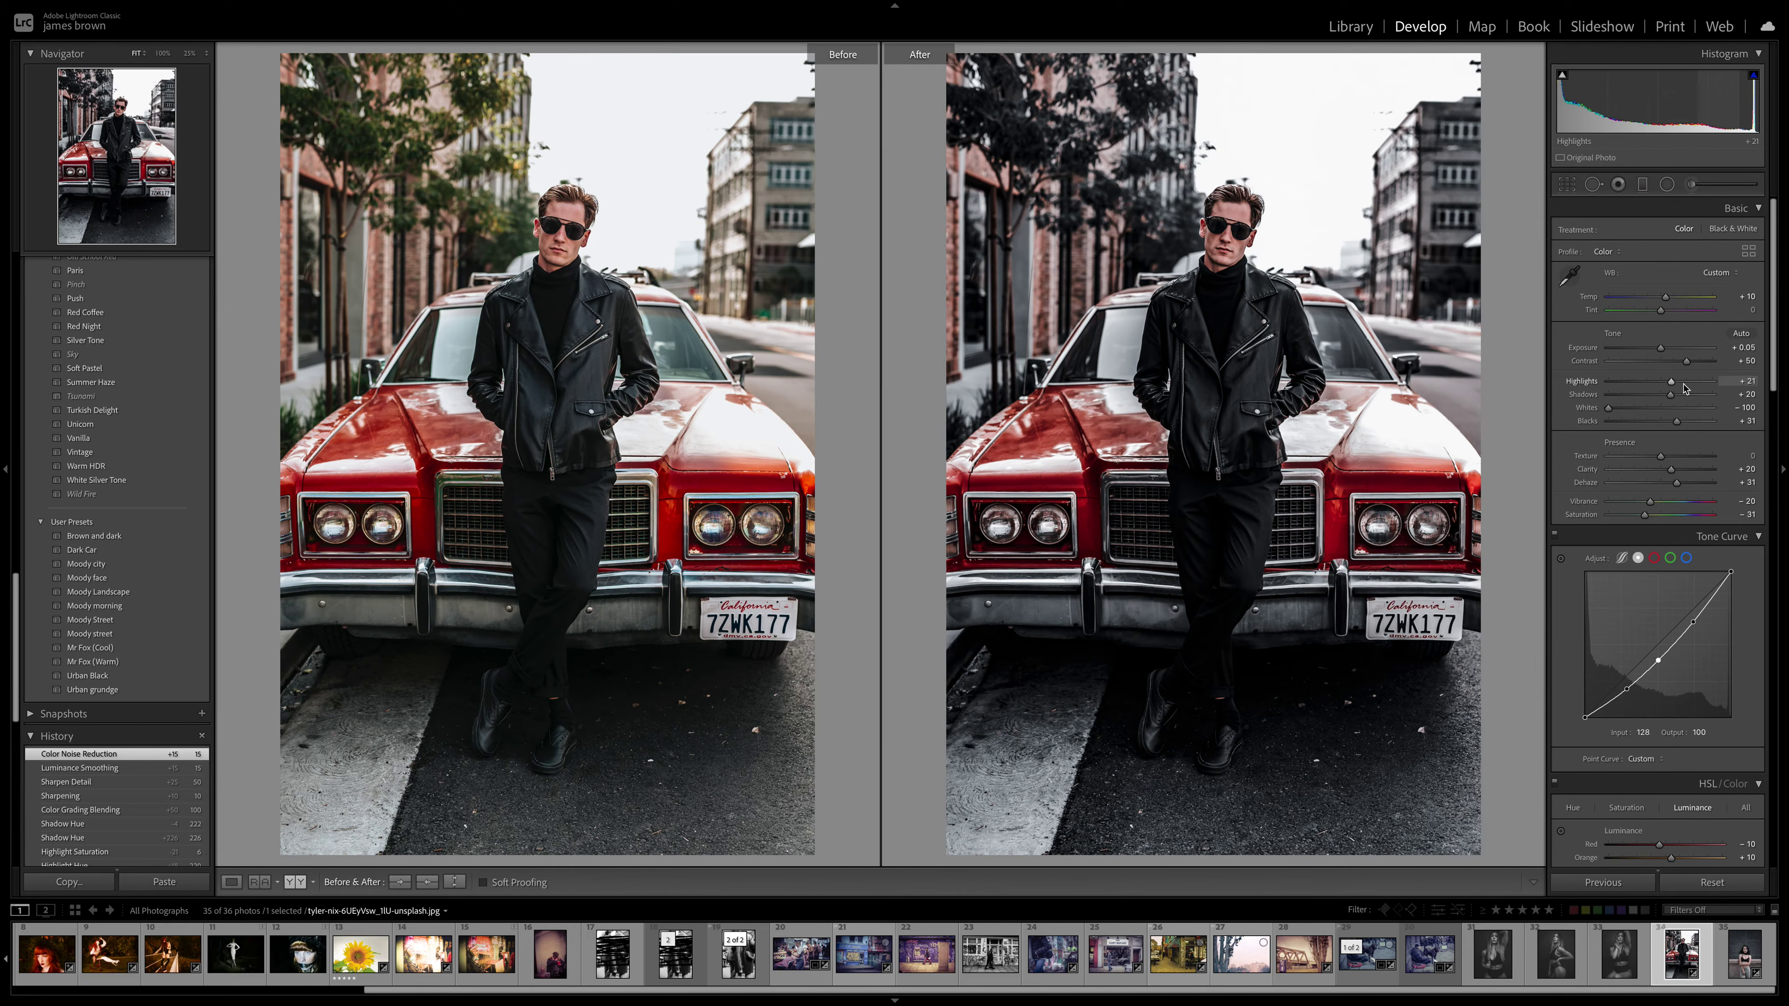
# Set Highlights to +17, Shadows to +16 and Blacks to +26, and move the point curve's midpoint to Input 132, Output 103.
pyautogui.moveTo(1673, 402)
pyautogui.mouseDown()
pyautogui.moveTo(1679, 382)
pyautogui.moveTo(1657, 382)
pyautogui.moveTo(1690, 423)
pyautogui.moveTo(1675, 423)
pyautogui.mouseUp()
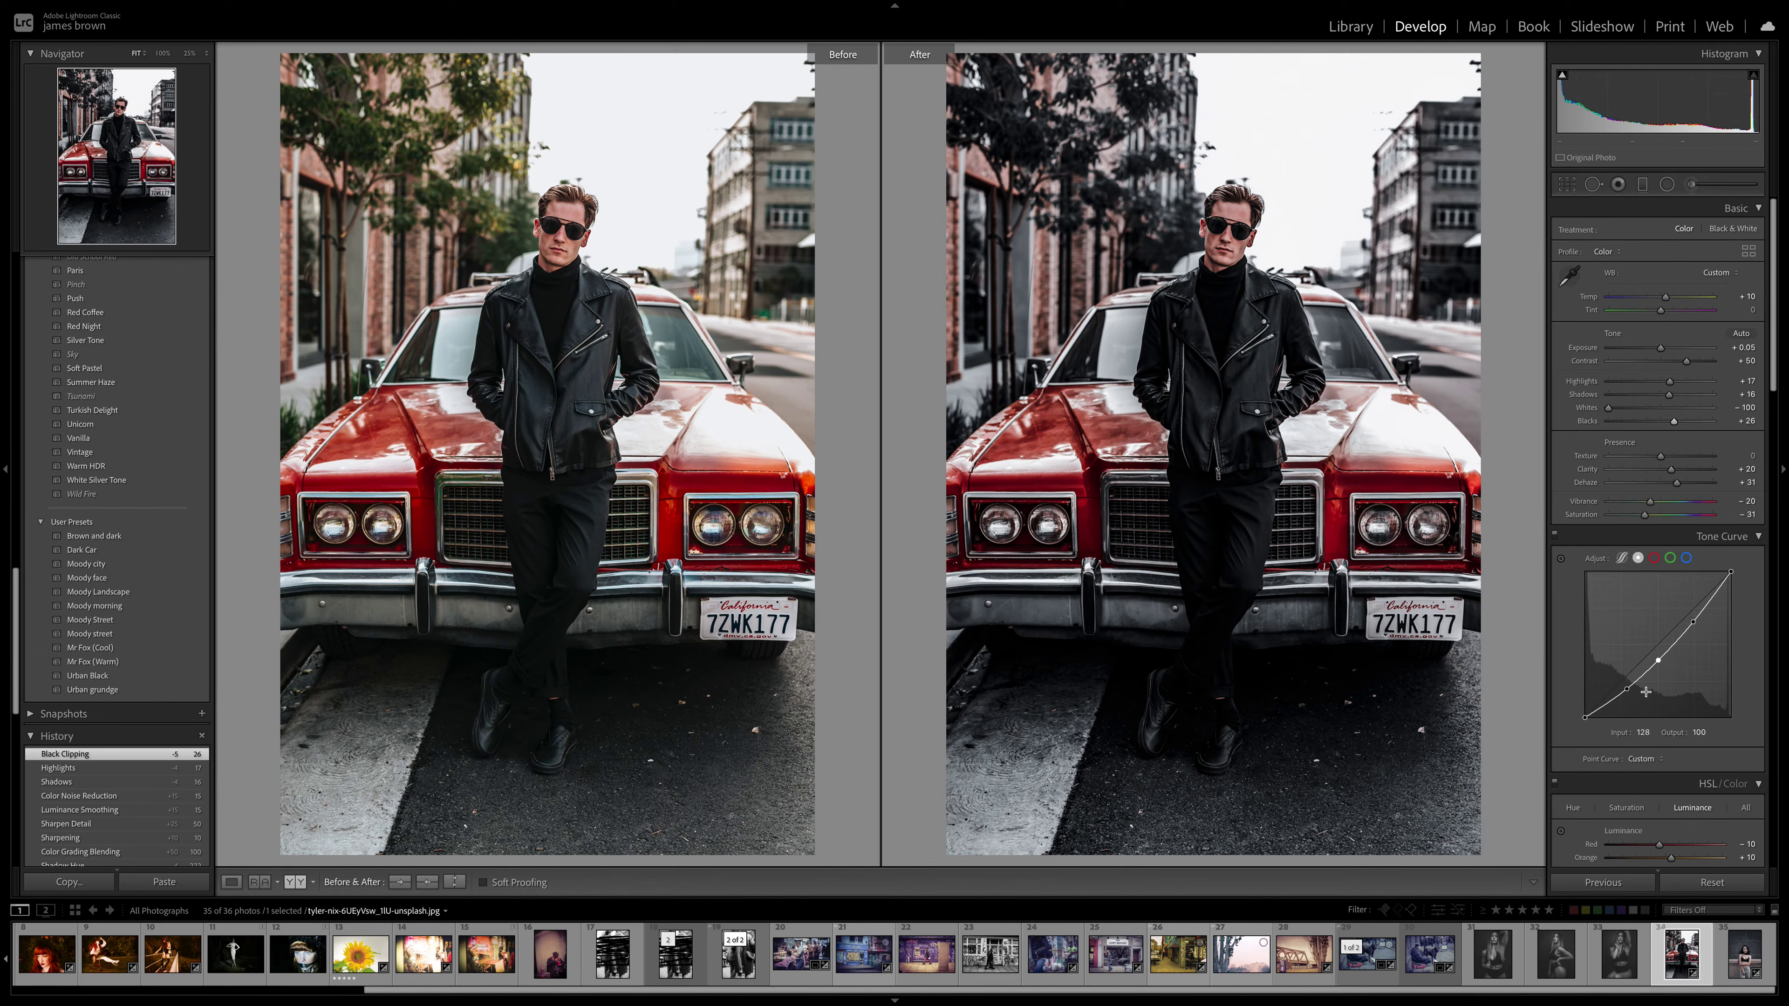
pyautogui.click(1627, 688)
pyautogui.click(1693, 621)
pyautogui.moveTo(1692, 623); pyautogui.dragTo(1660, 658)
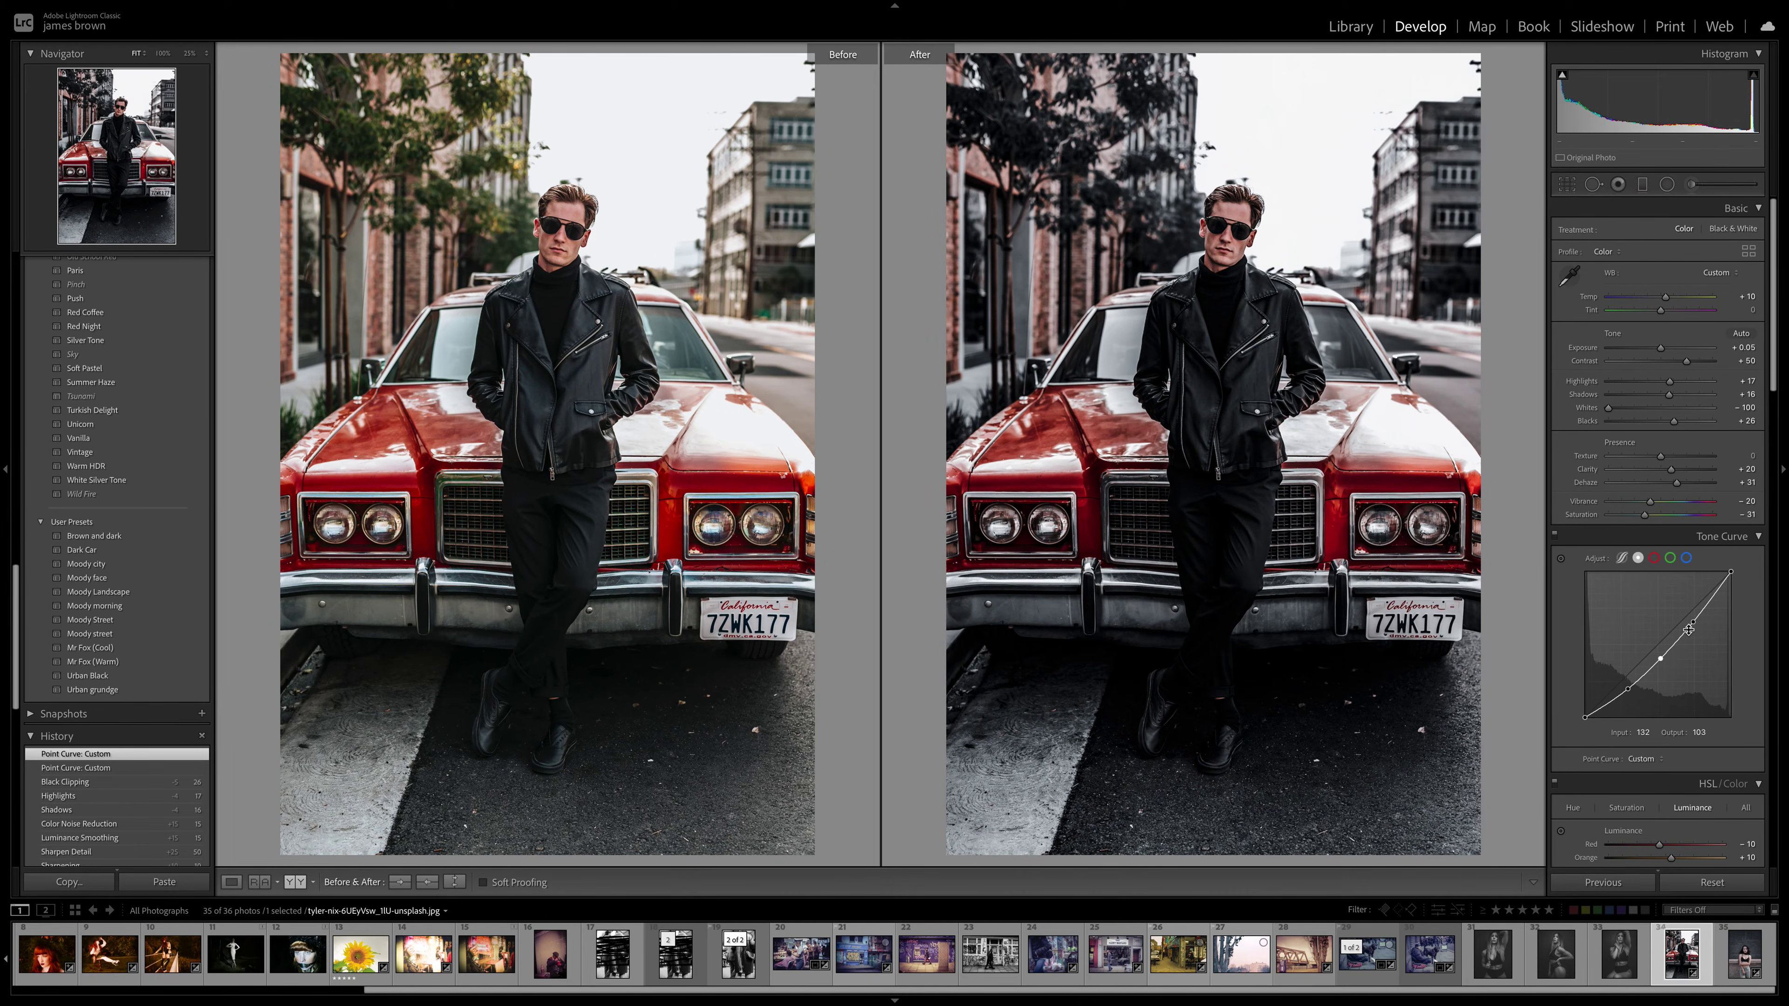
# Review the develop settings and check the finished photo both on its own and side by side with the original.
pyautogui.scroll(-10, 1651, 729)
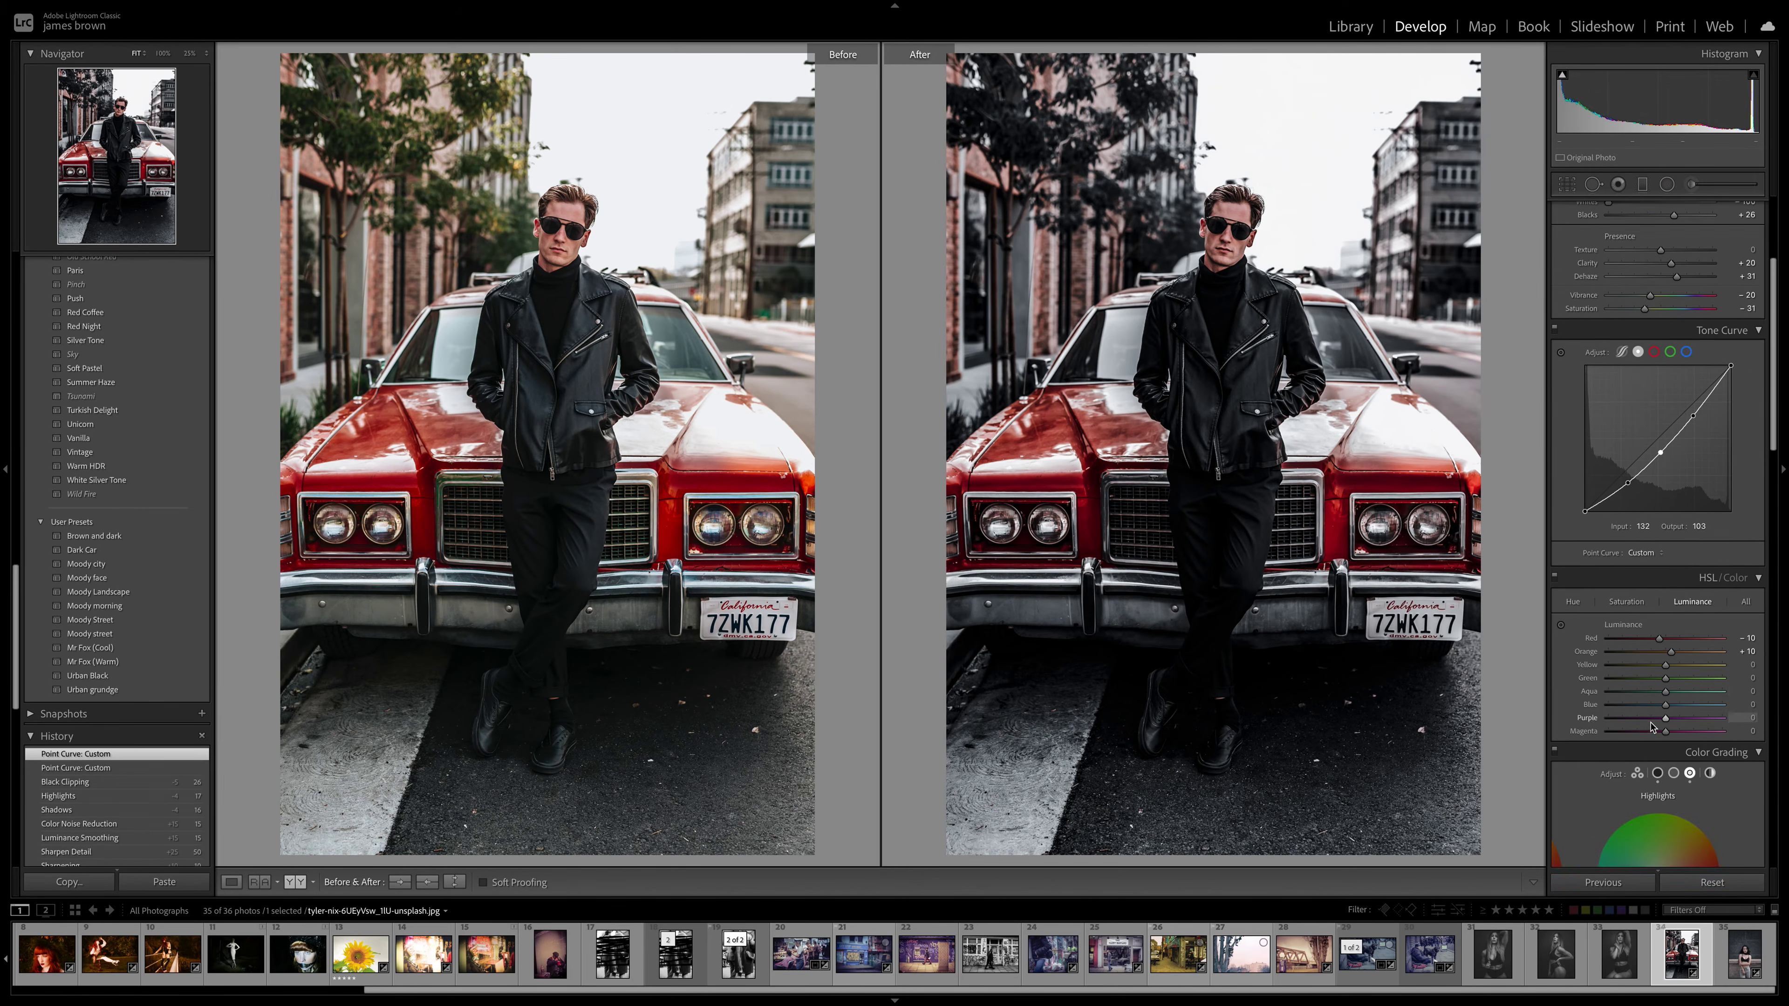
pyautogui.scroll(-15, 1650, 727)
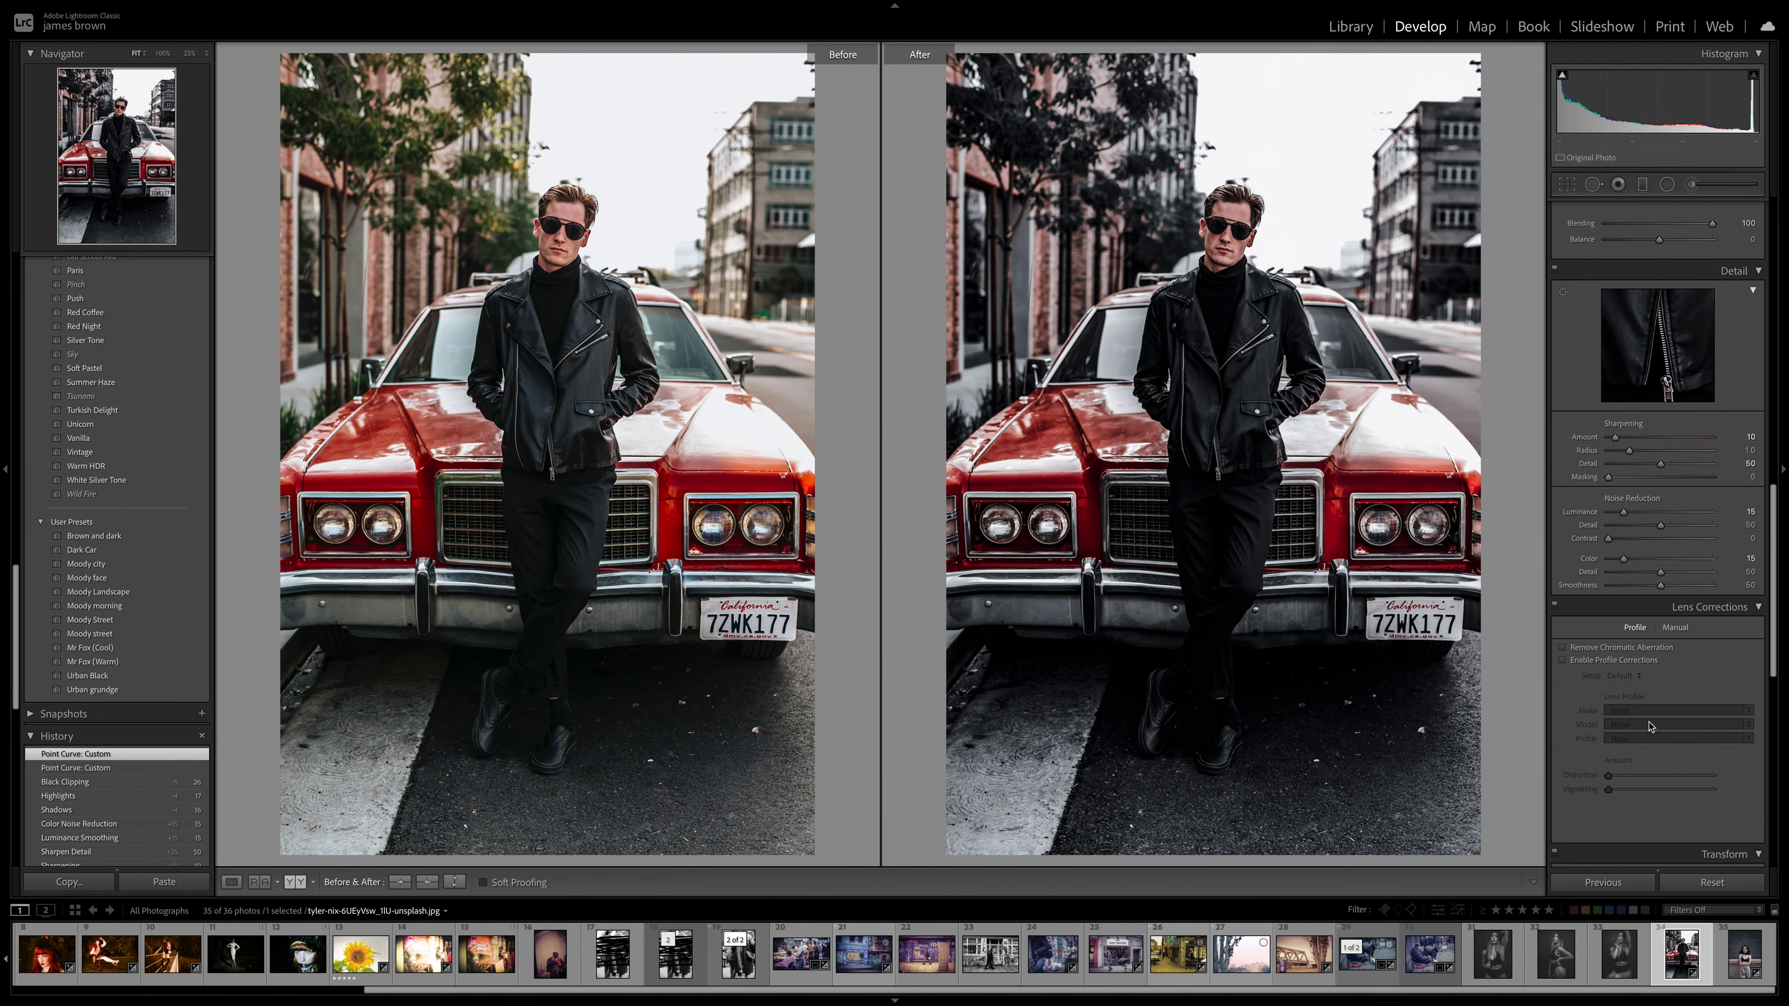
pyautogui.scroll(20, 1650, 725)
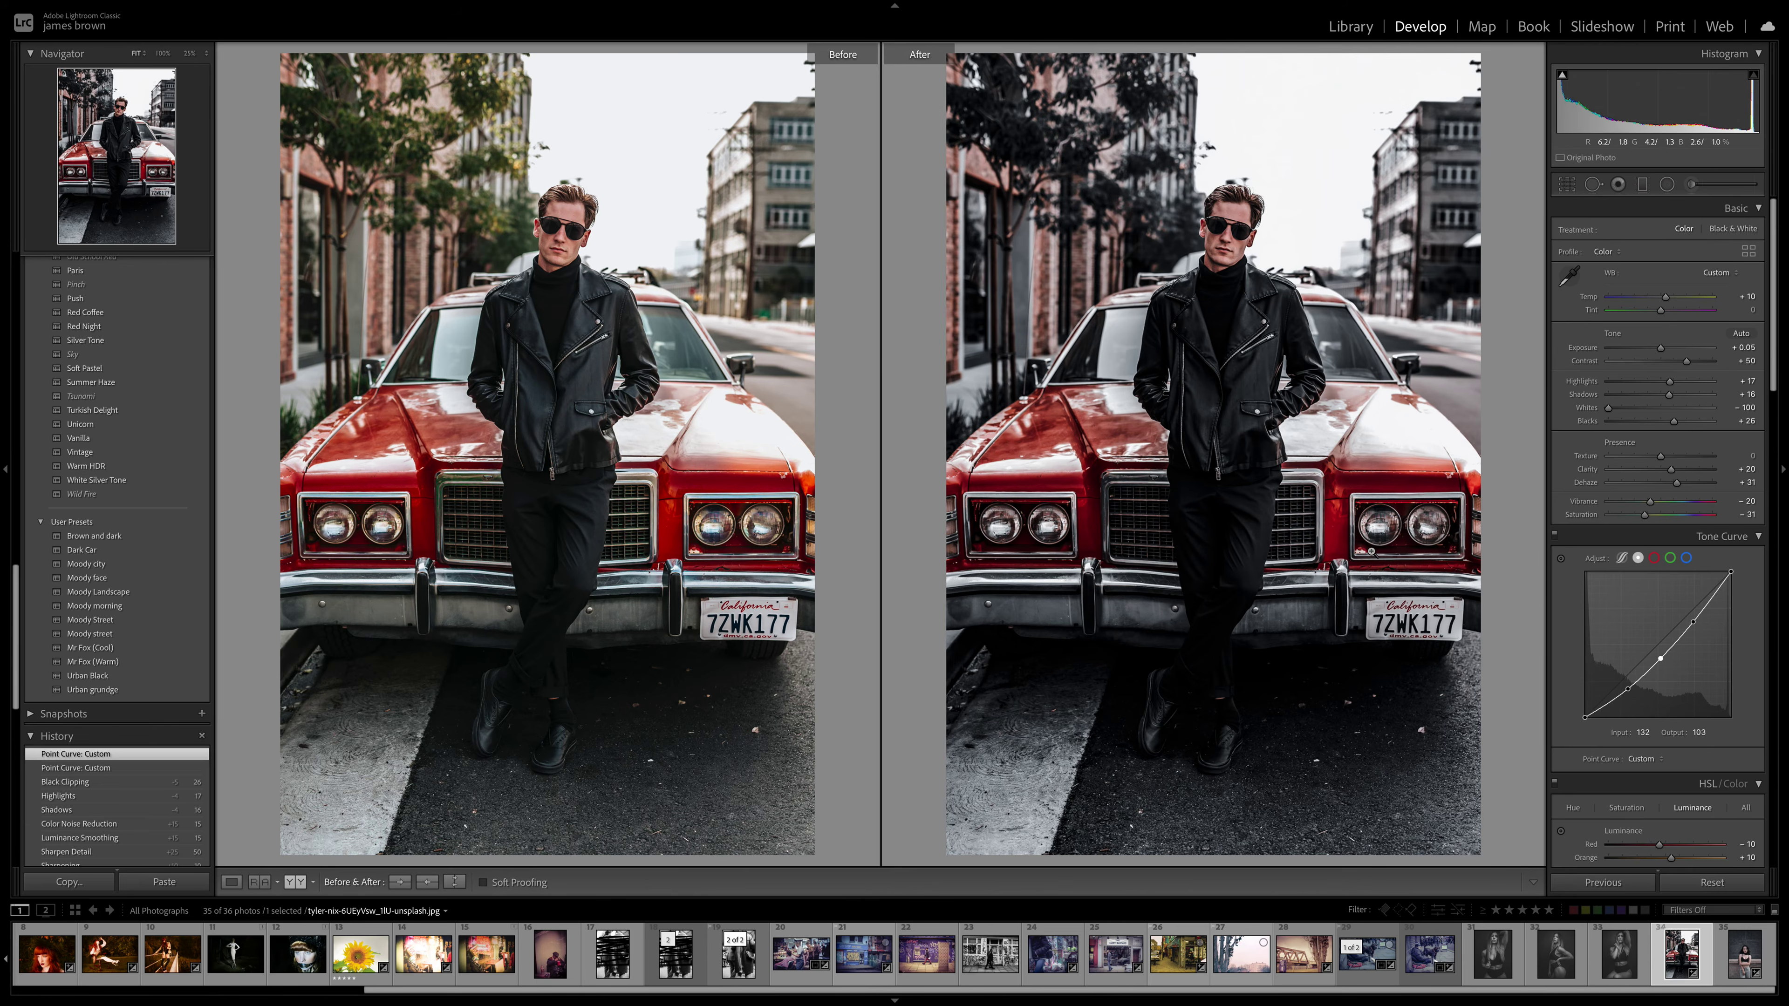
pyautogui.click(1369, 551)
pyautogui.moveTo(1369, 552); pyautogui.dragTo(1226, 558)
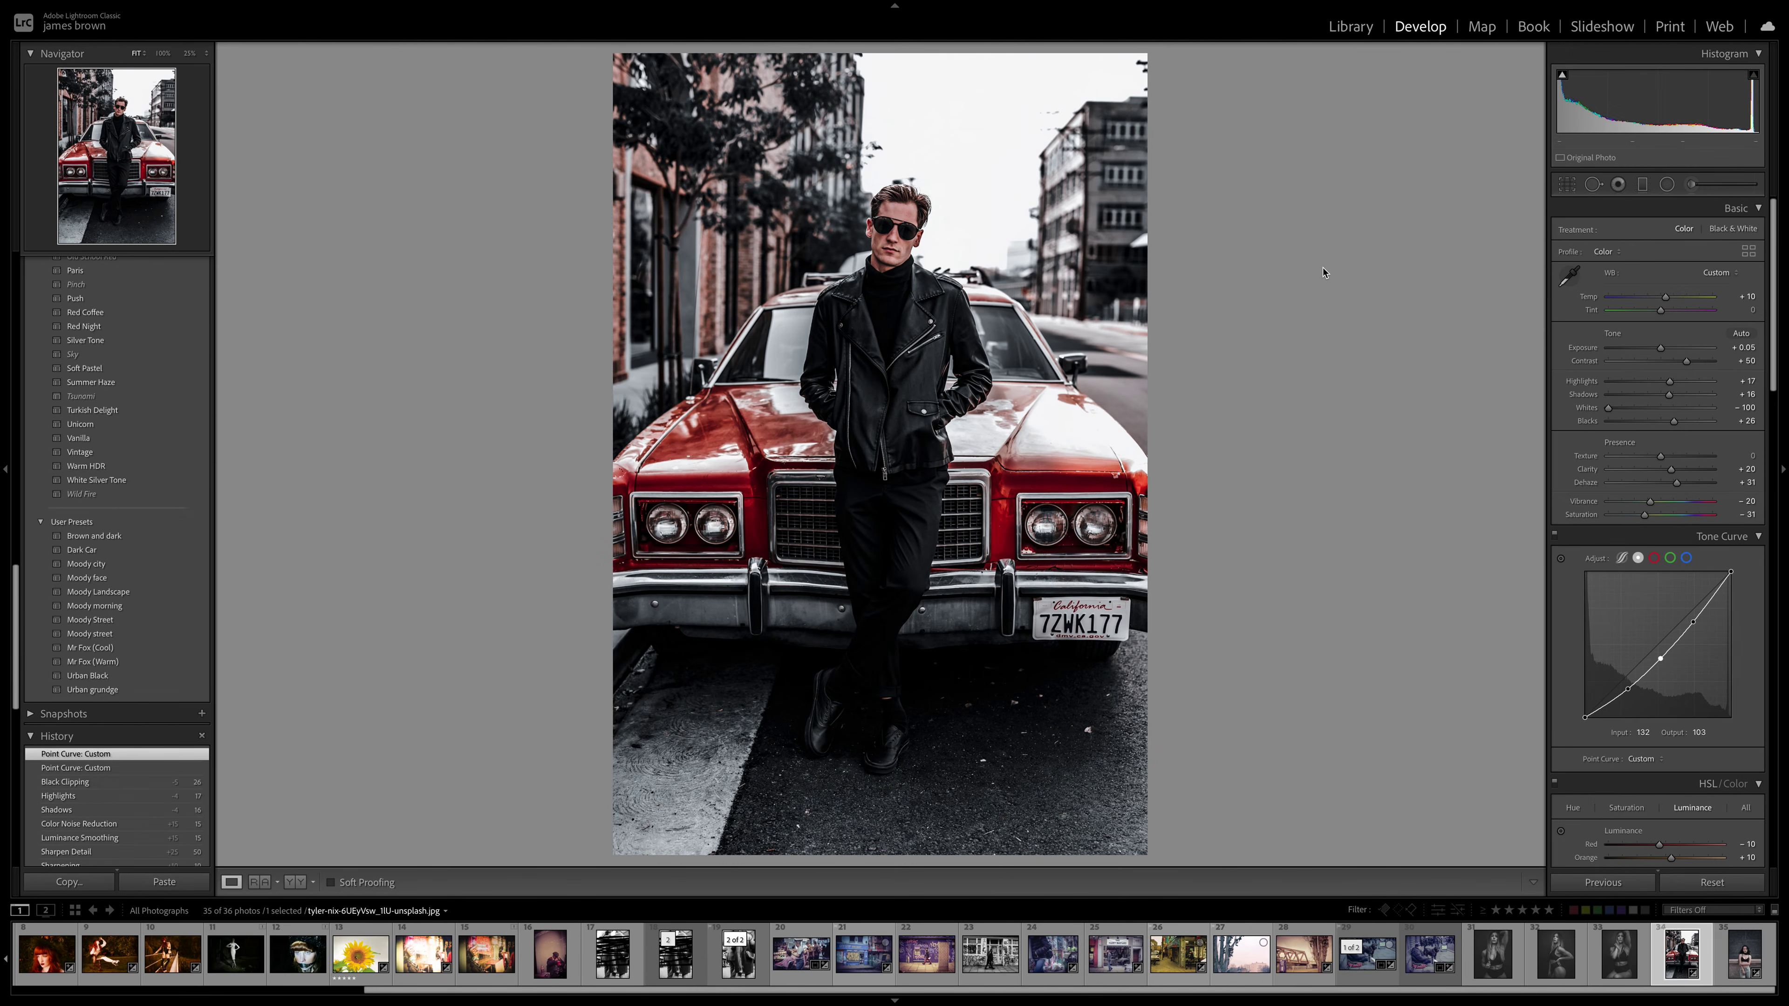
pyautogui.press('y')
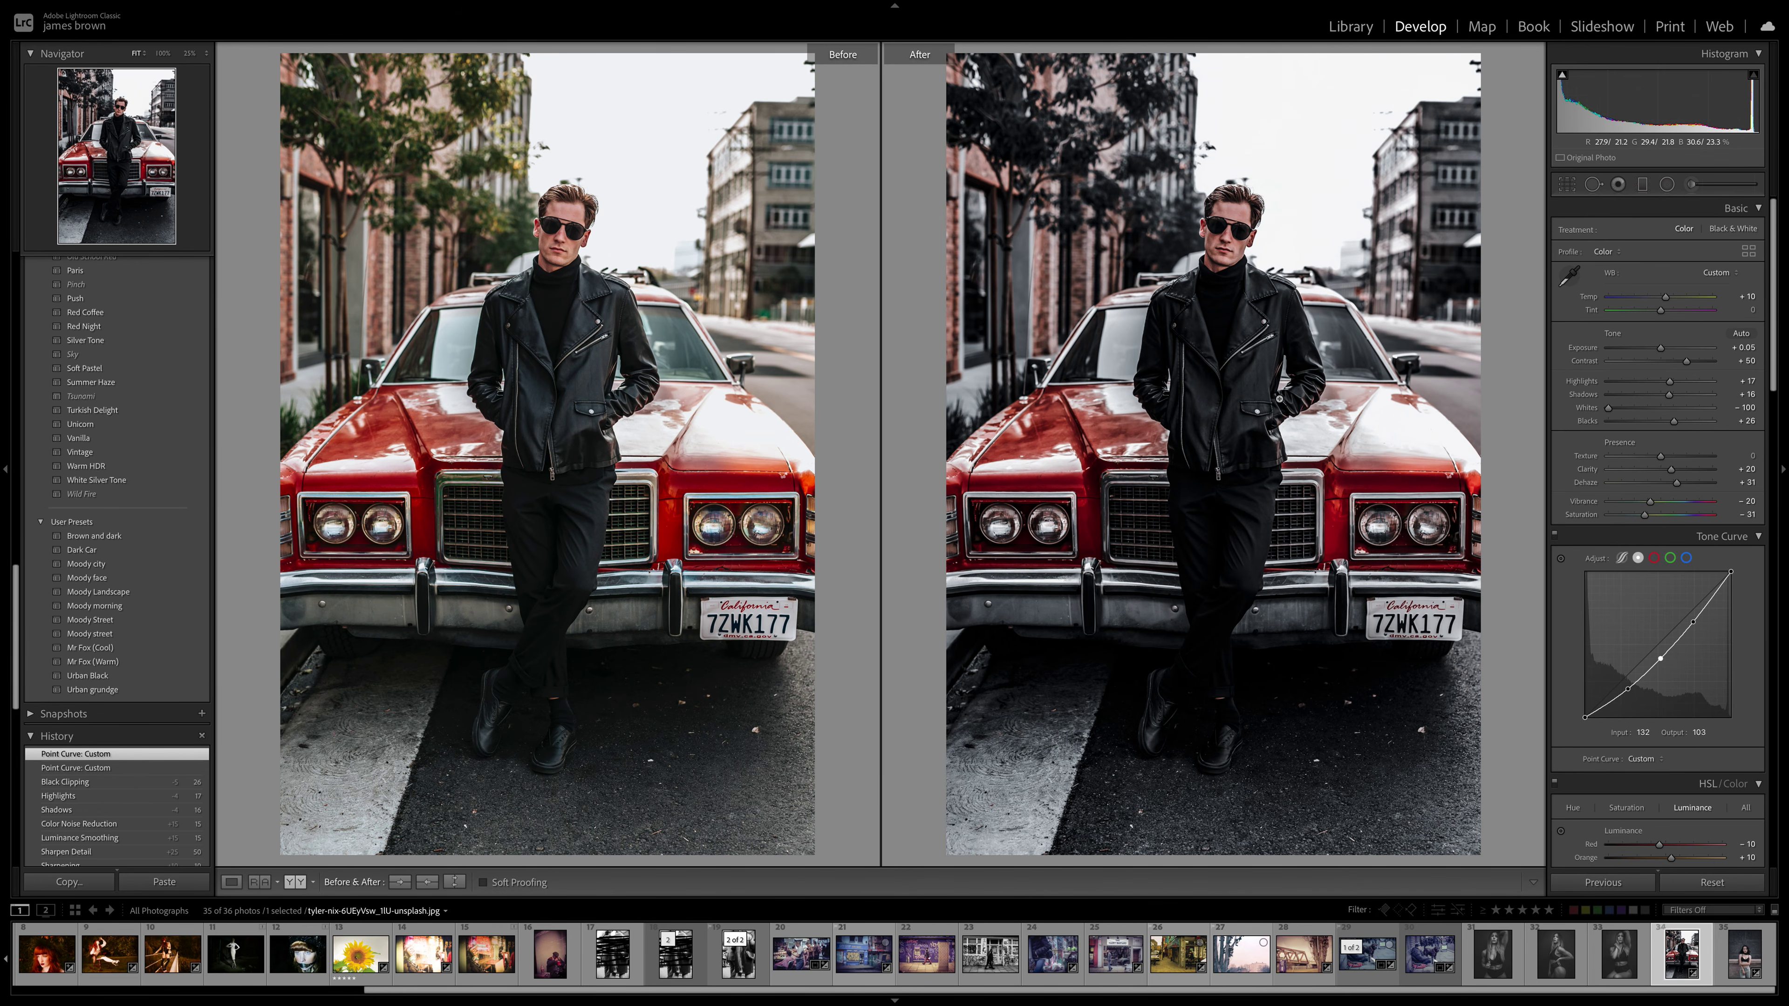
pyautogui.moveTo(1520, 9)
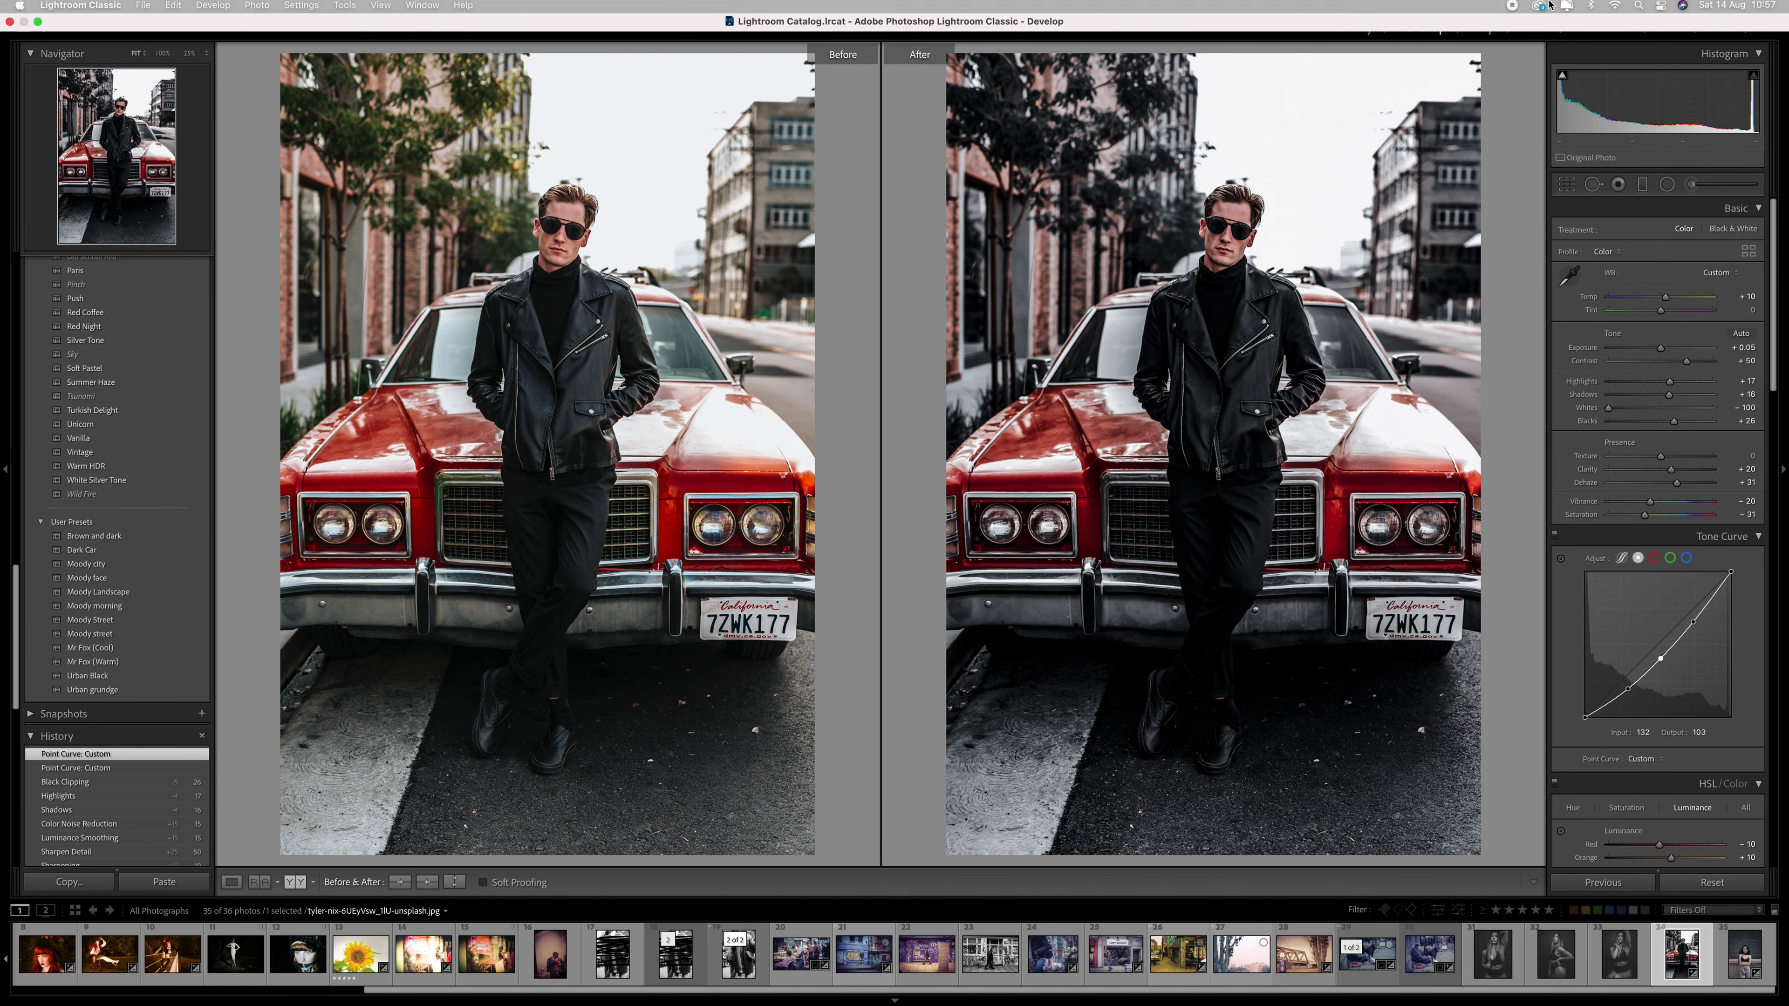